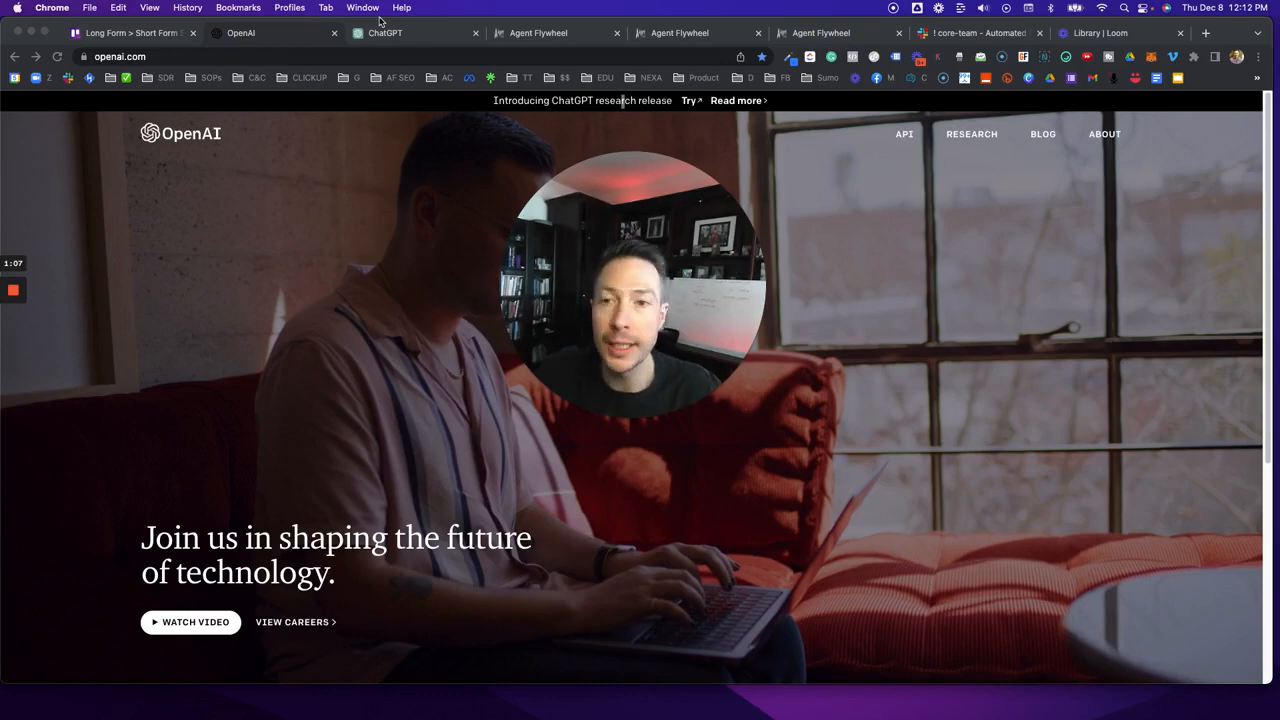
Switch to ChatGPT and review the ten Google My Business posts for mortgage loan officers and the expansion of #6.
click(384, 32)
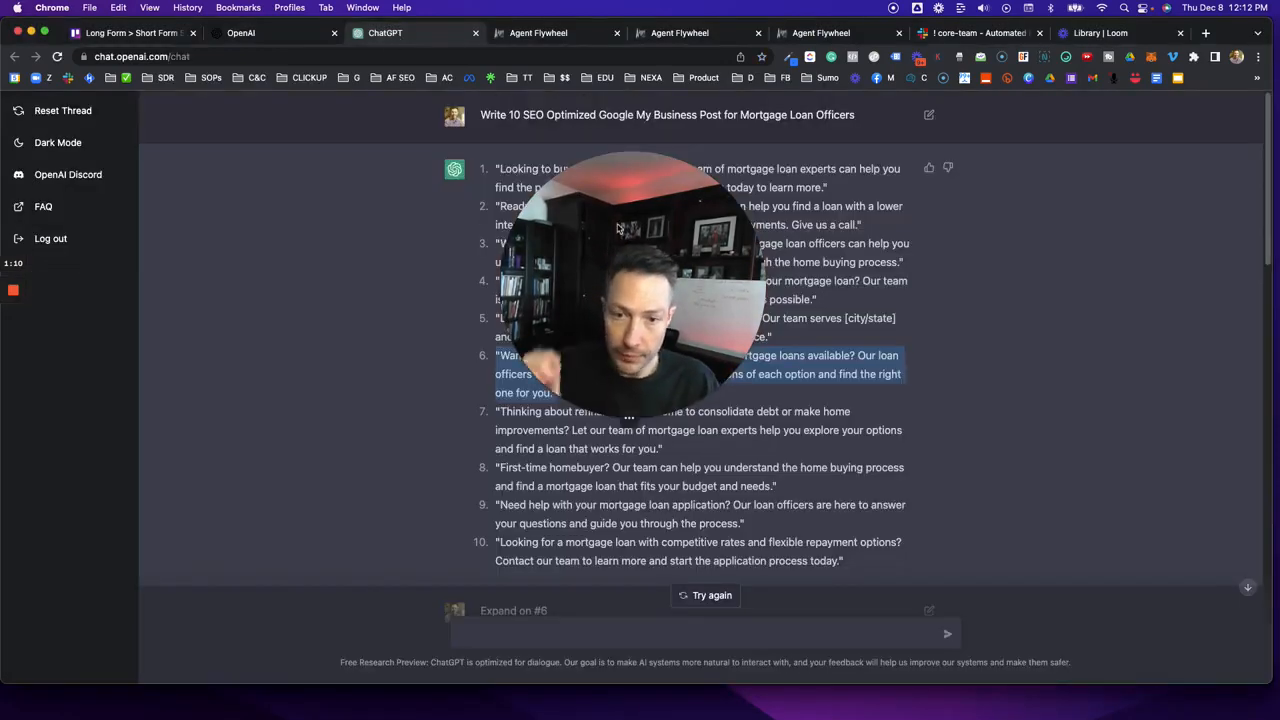
drag(618, 229, 1115, 172)
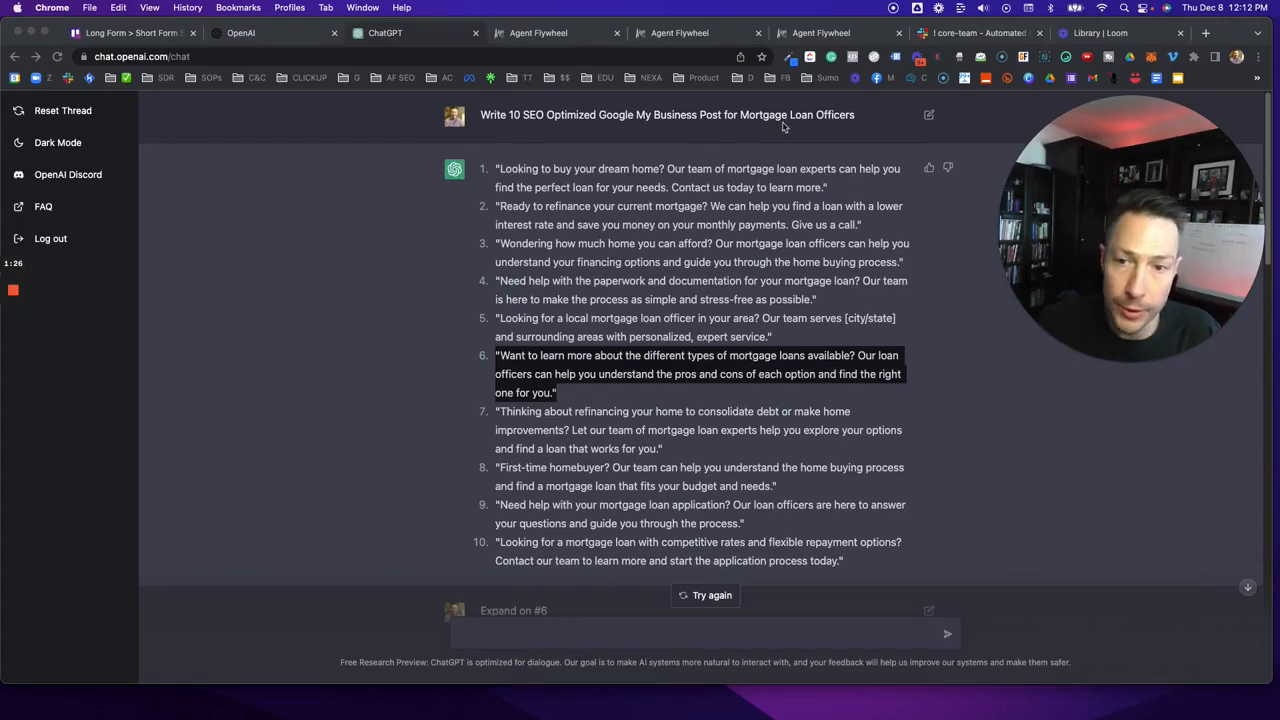
scroll(605, 250, down, 1)
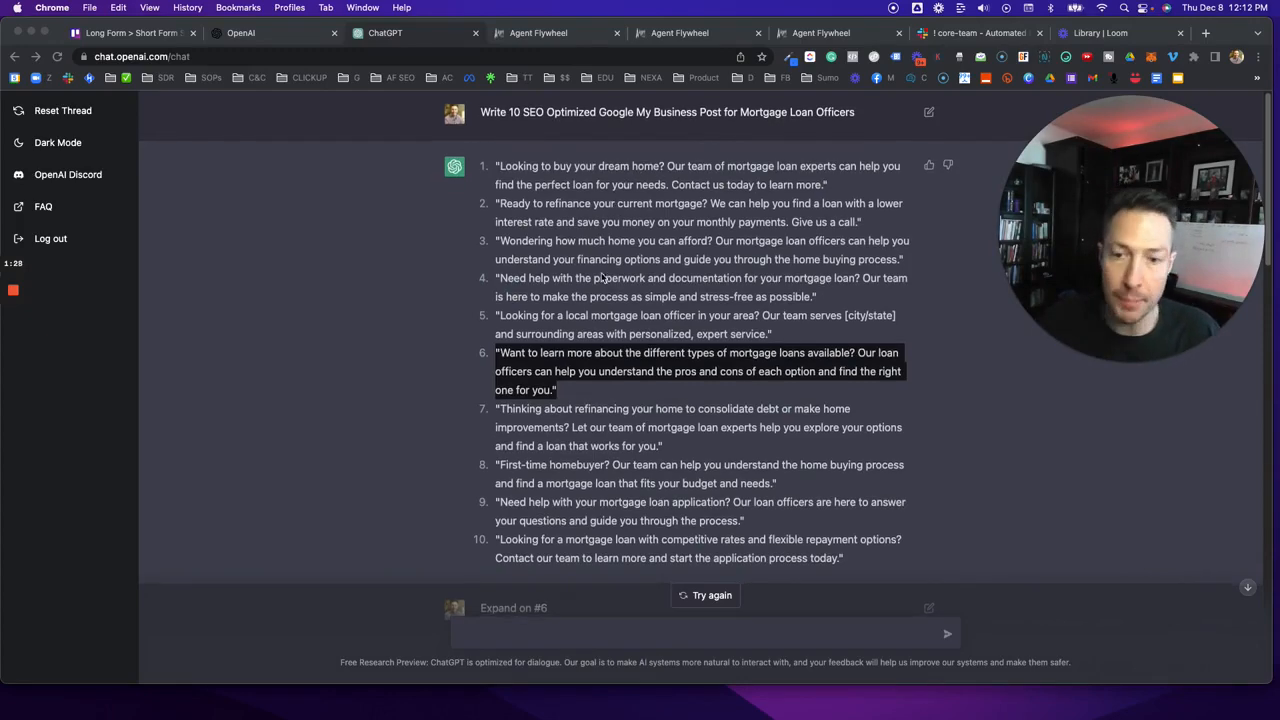
scroll(527, 172, down, 4)
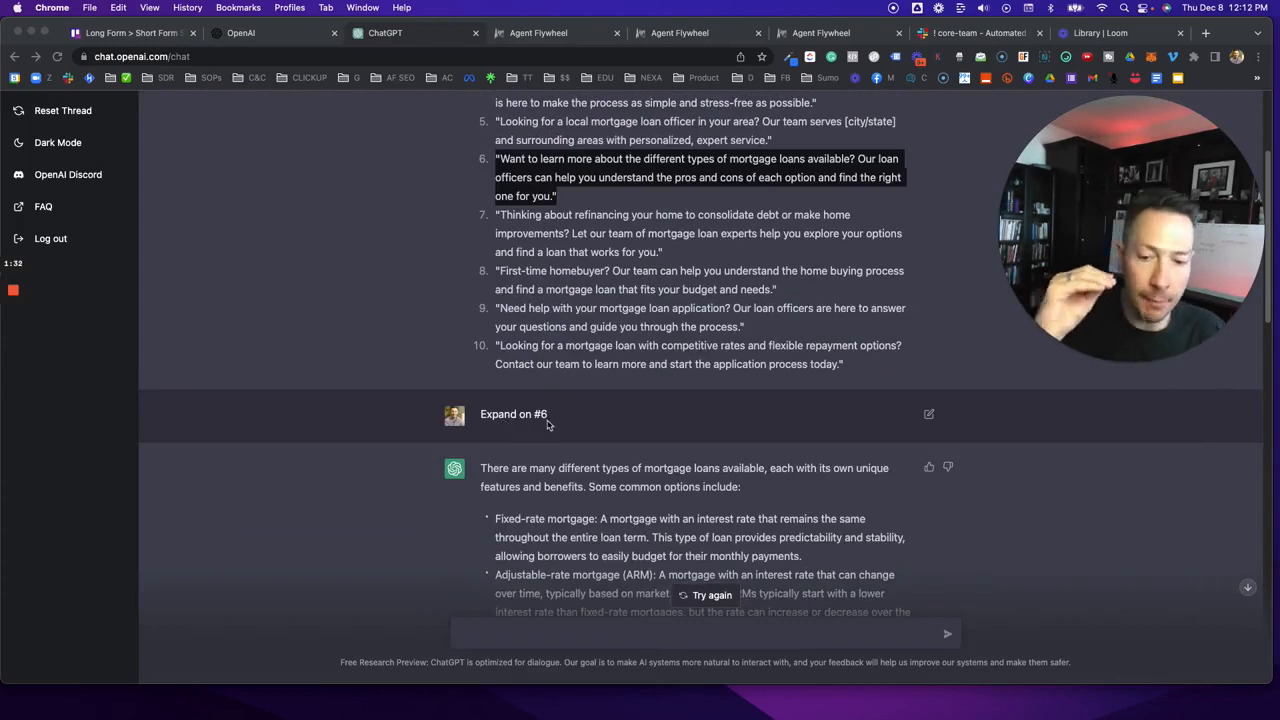
scroll(545, 424, down, 5)
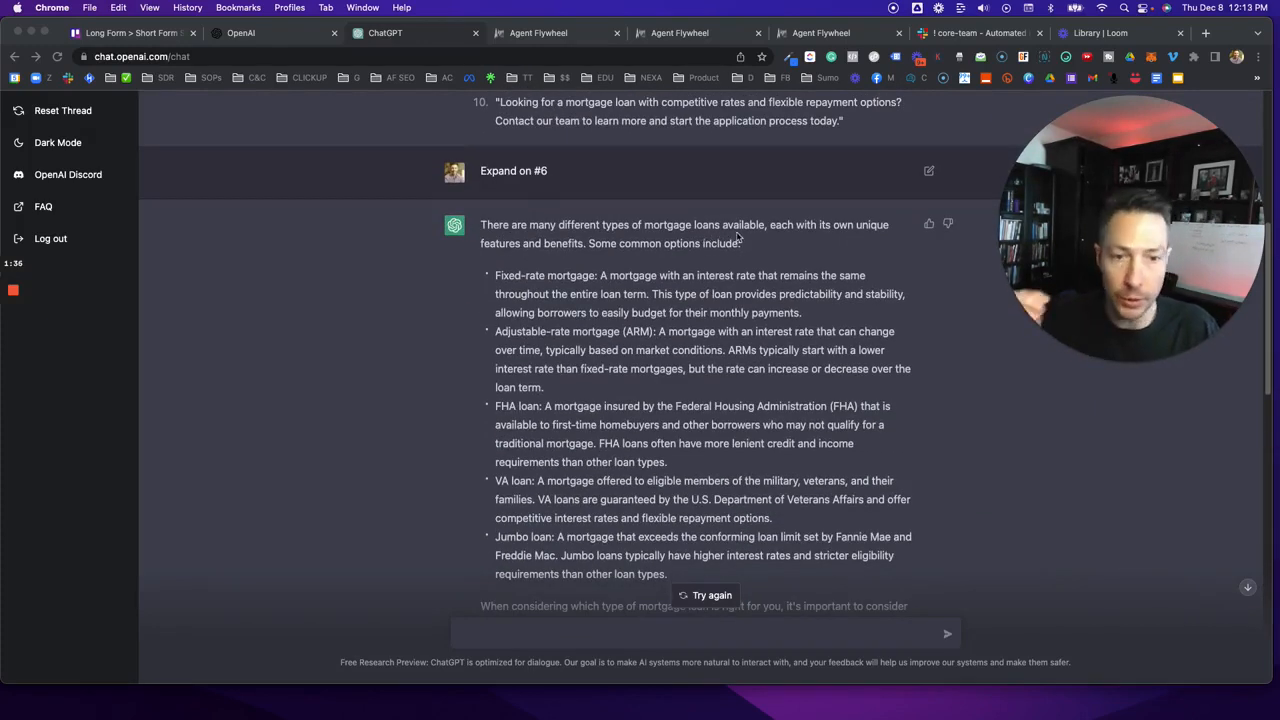
scroll(563, 408, down, 1)
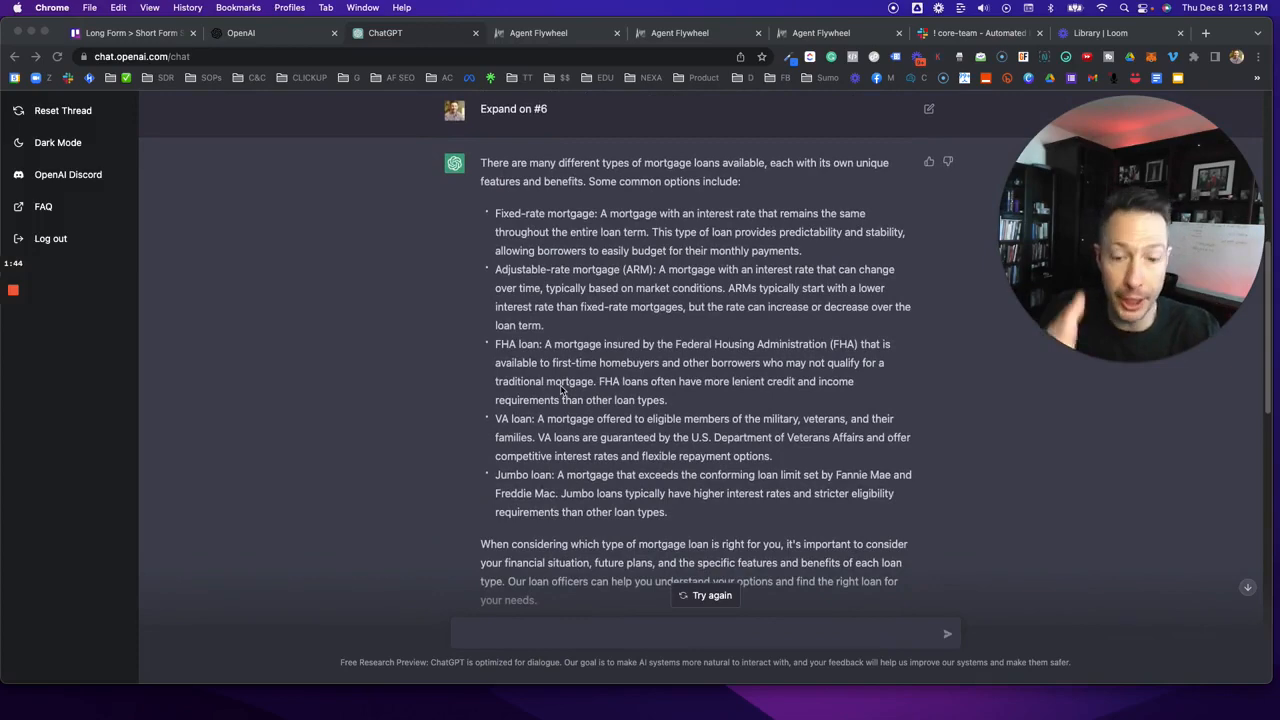
scroll(560, 355, down, 5)
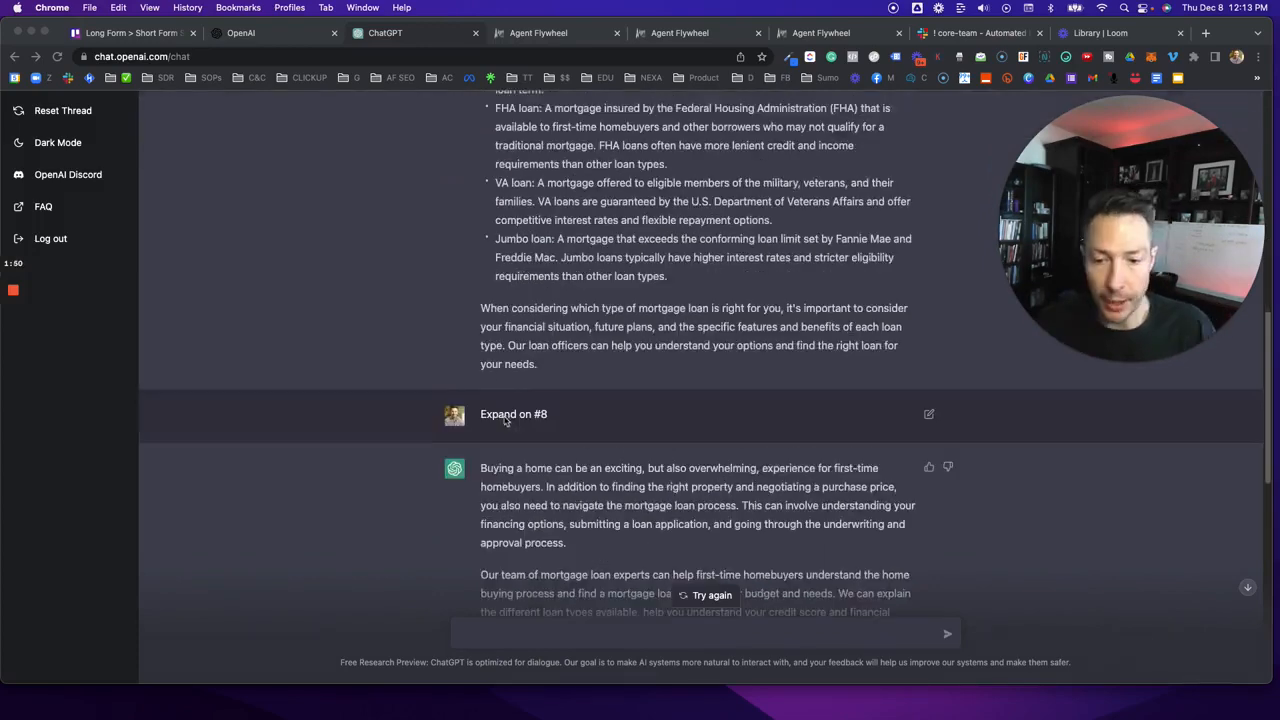
scroll(528, 351, up, 10)
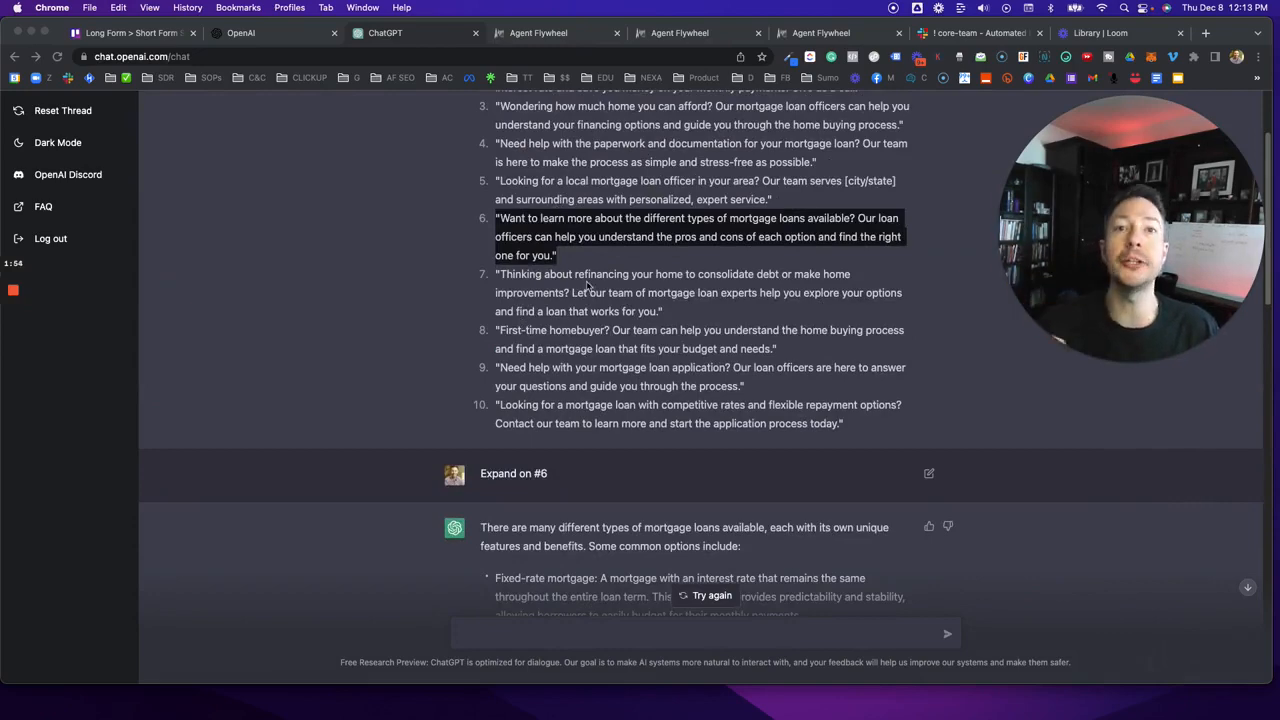
scroll(588, 288, up, 3)
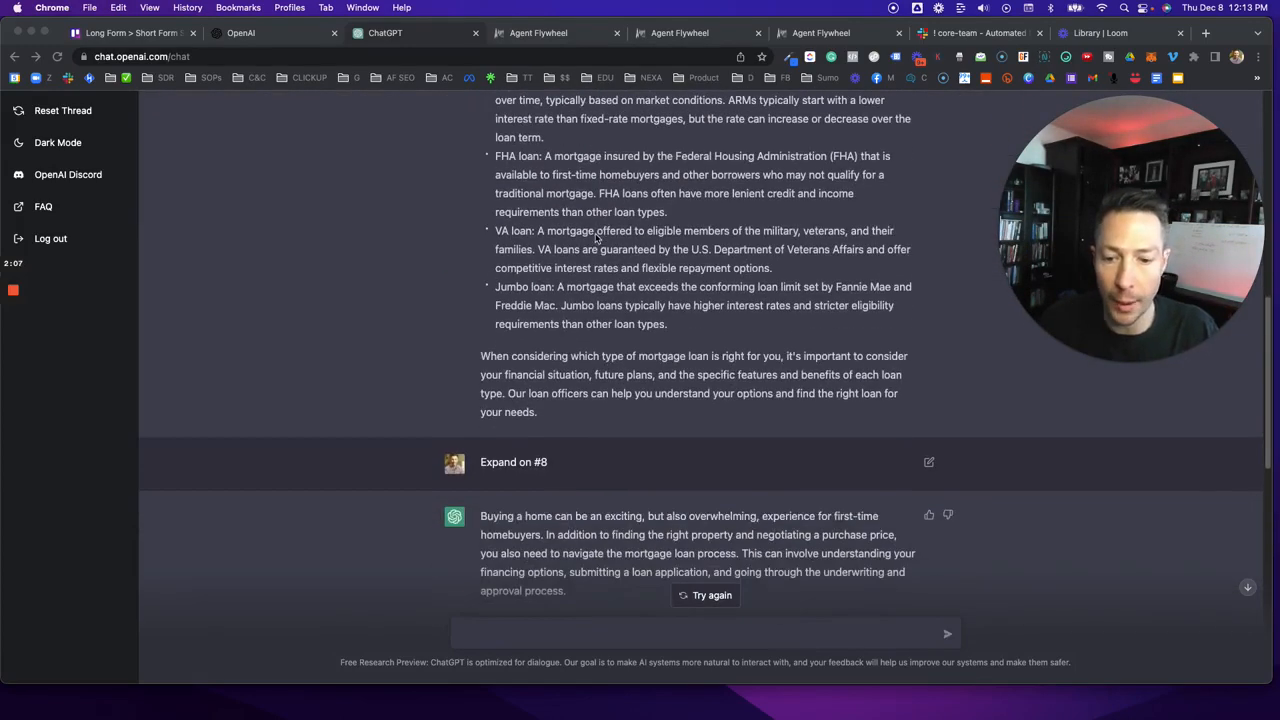
Examine the replies to "Expand on #8" and "Expand on #1 and add Key Words for Austin", returning to the original post list.
scroll(596, 237, down, 5)
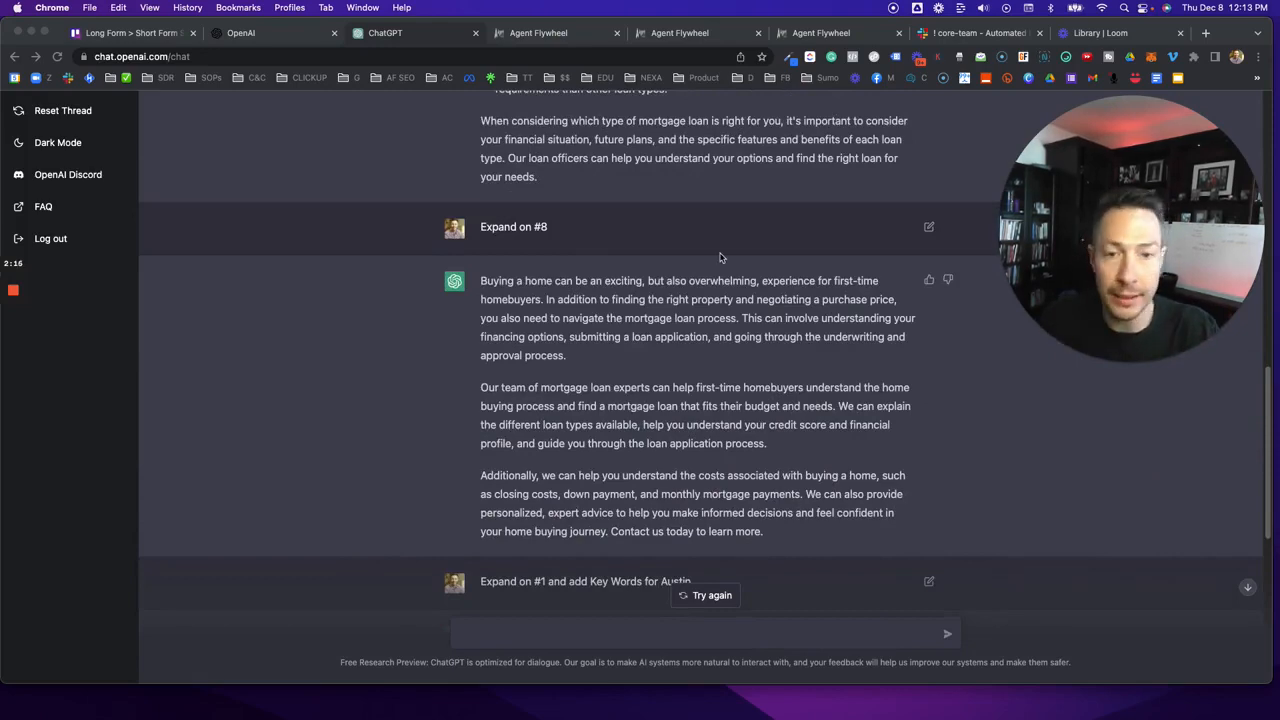
scroll(589, 298, up, 5)
scroll(587, 300, down, 6)
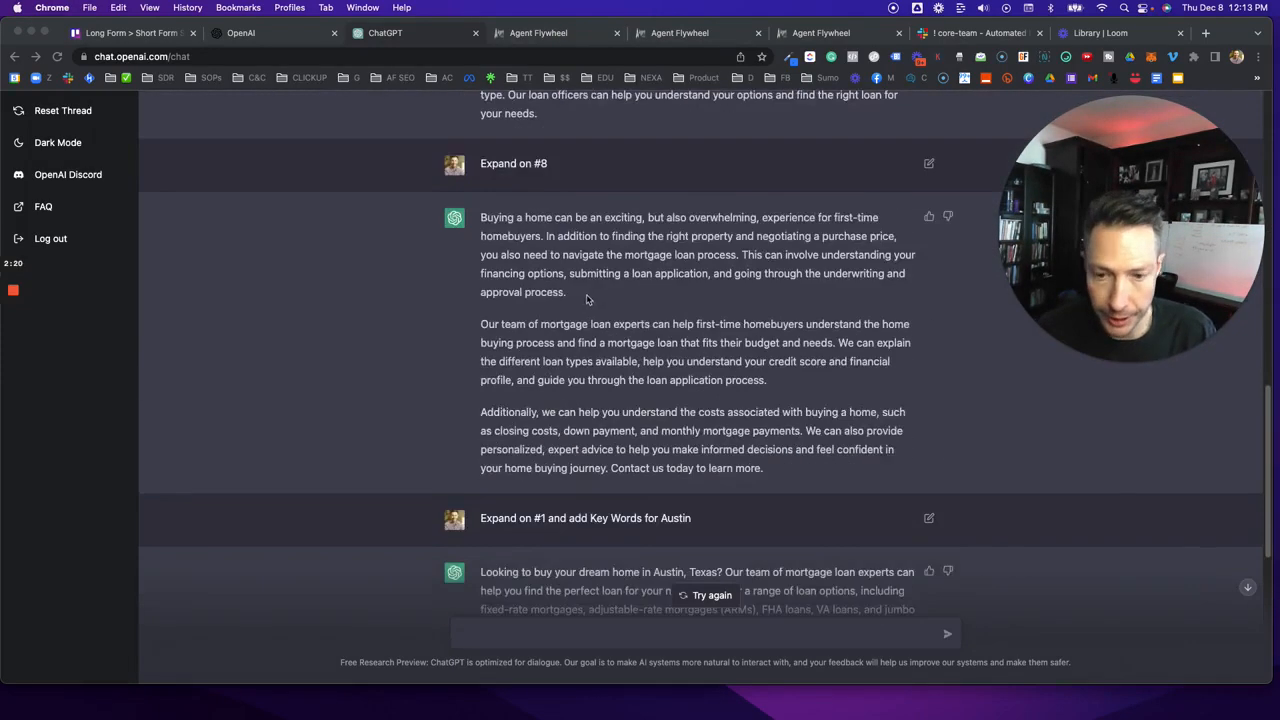
scroll(587, 300, down, 5)
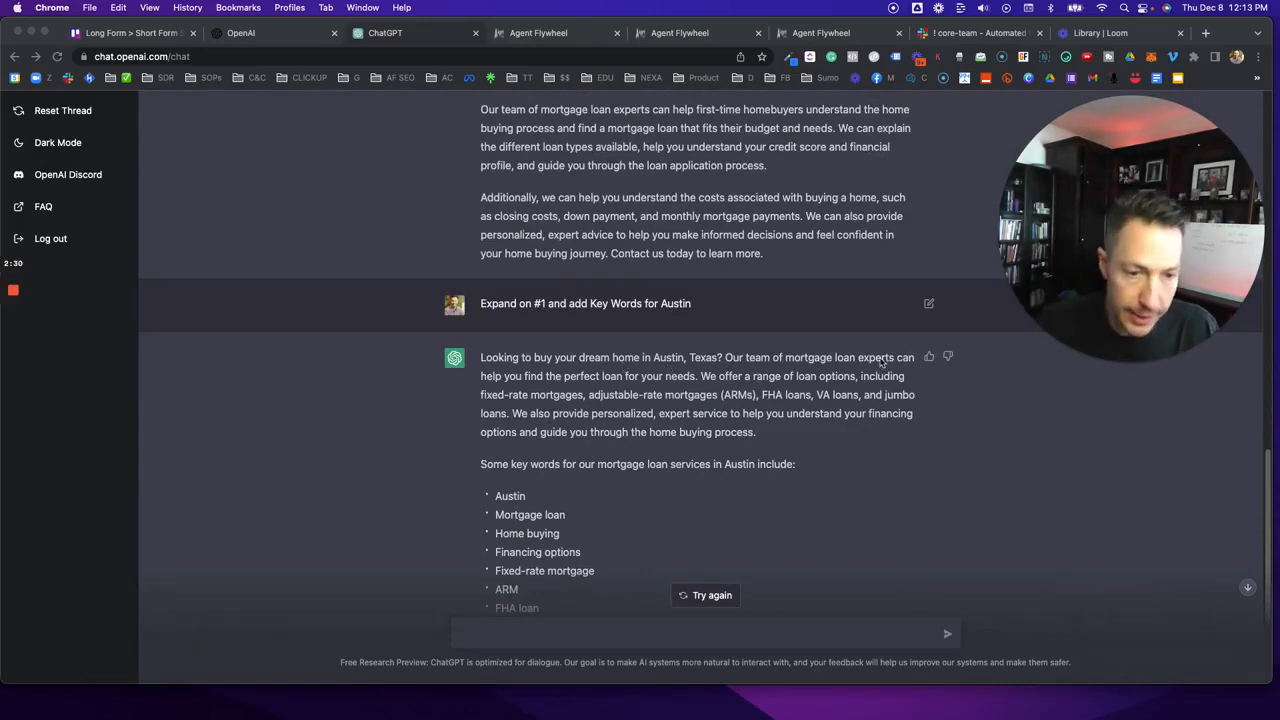
scroll(700, 350, down, 4)
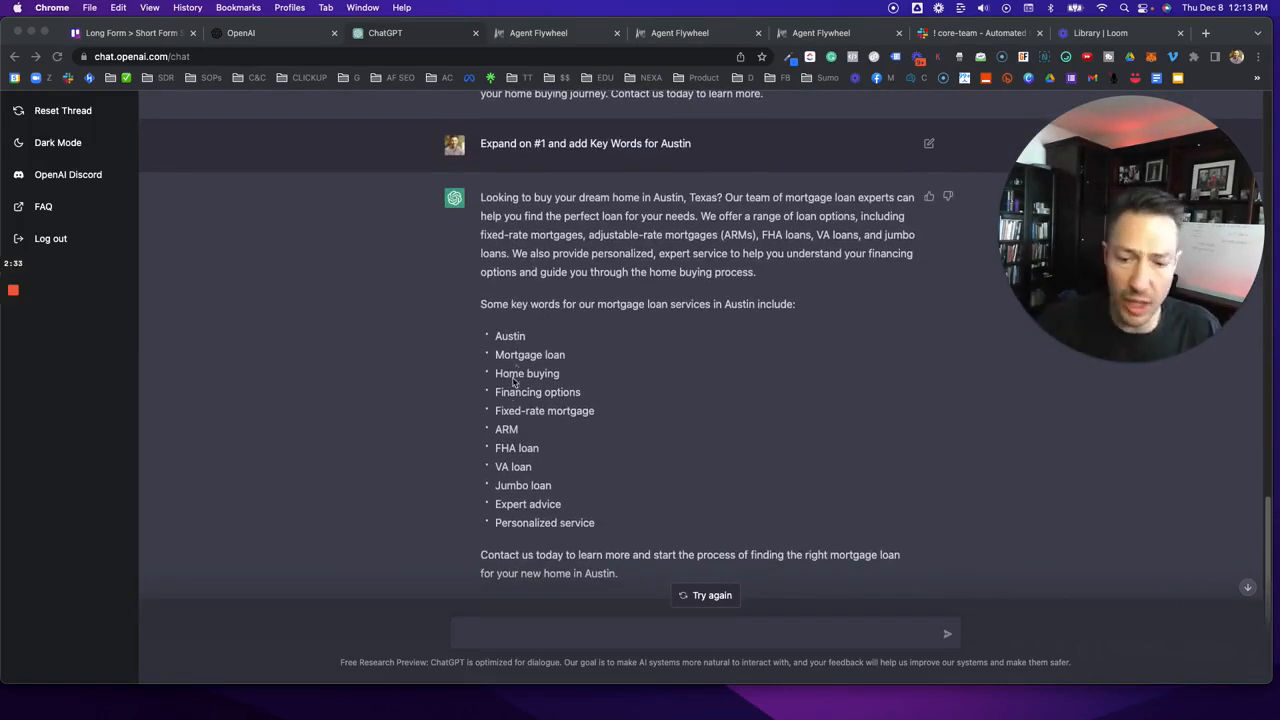
scroll(600, 335, up, 6)
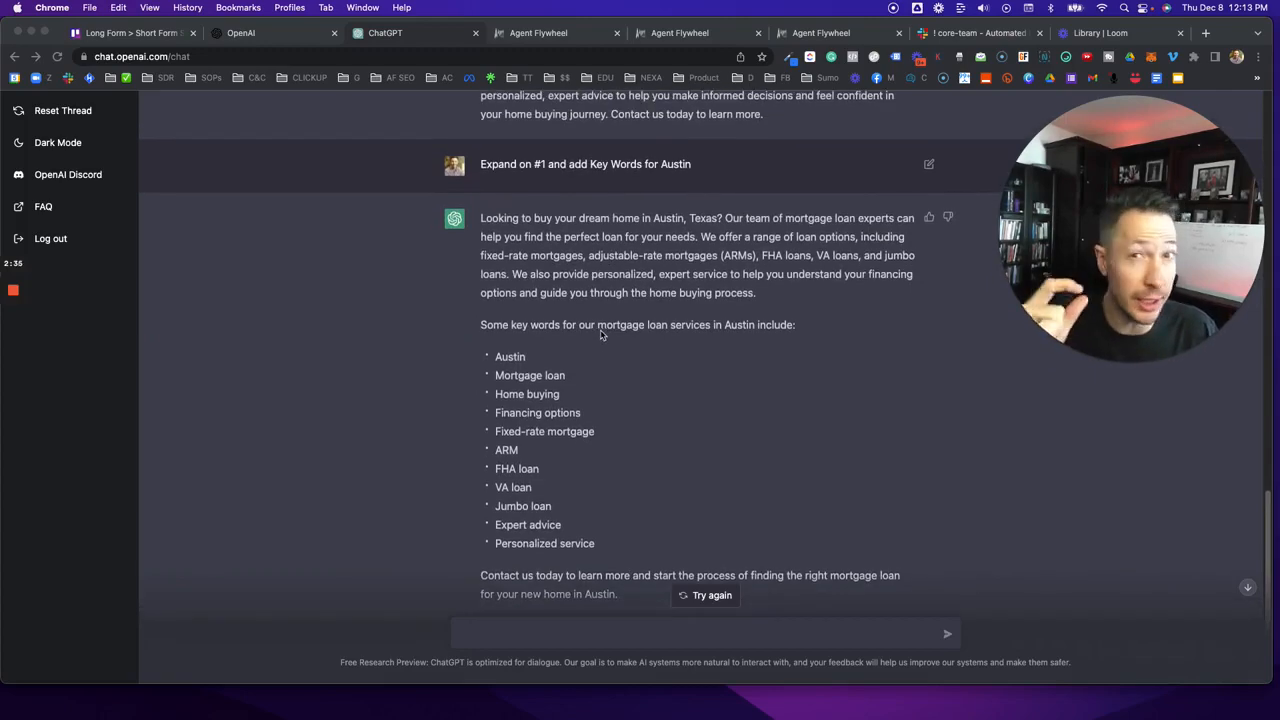
scroll(601, 338, up, 4)
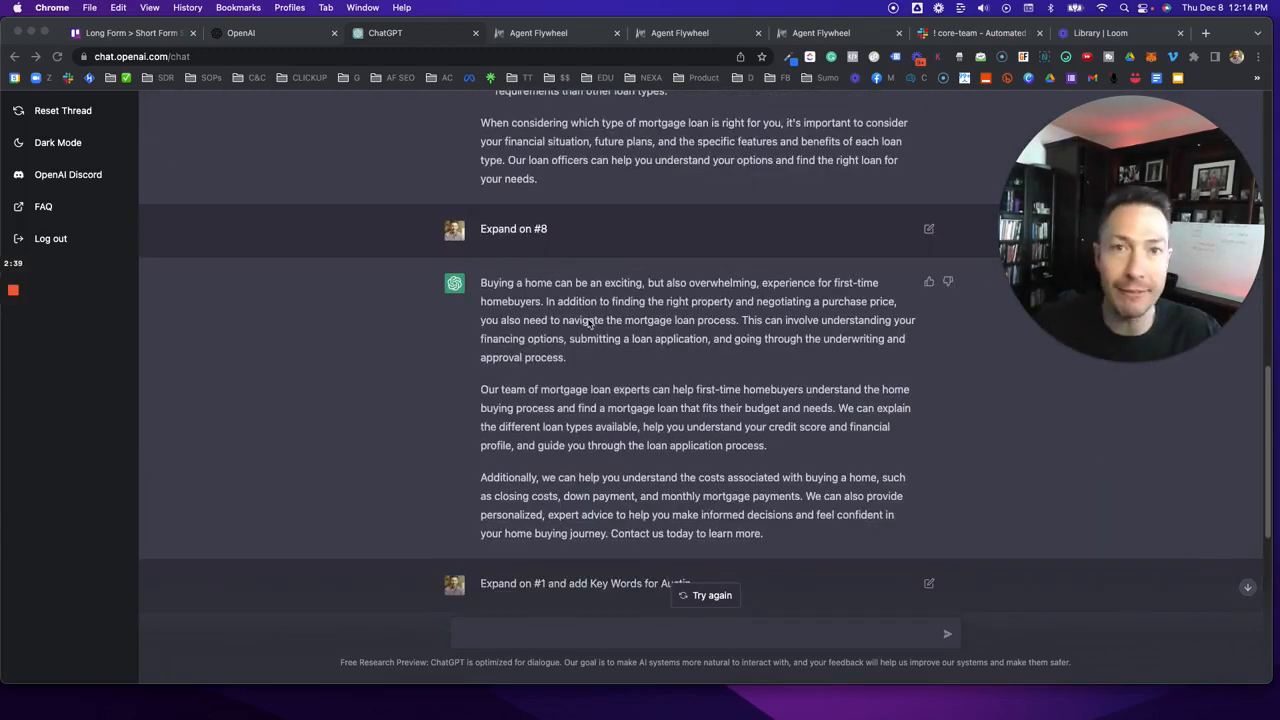
scroll(650, 375, up, 15)
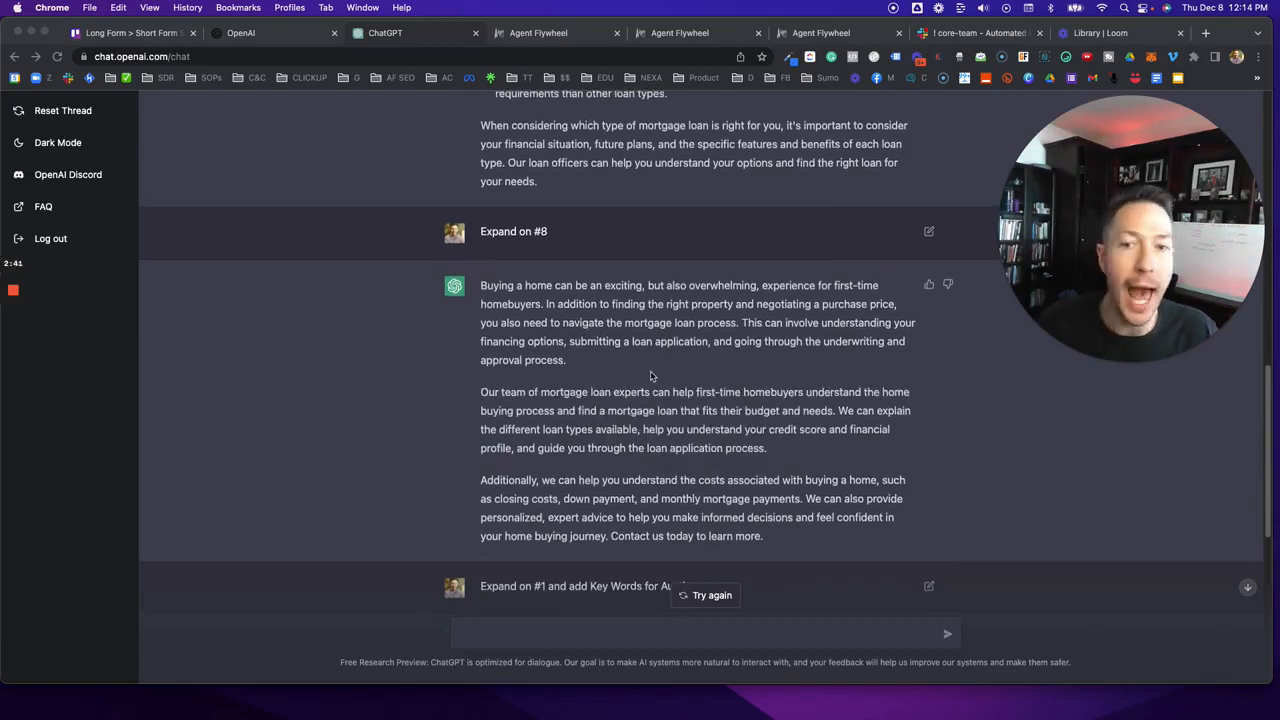
scroll(650, 375, up, 6)
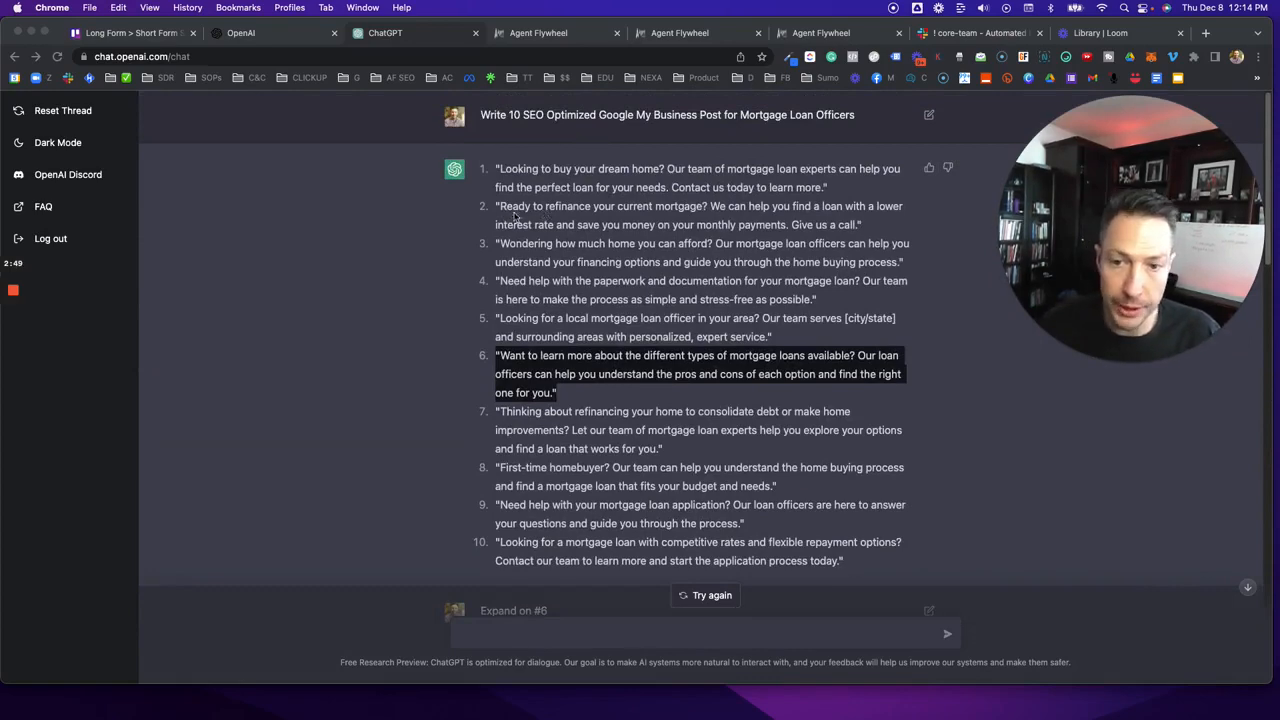
Copy the earlier expansion prompt, adapt it to "Expand on #2", submit it and return to the original post list.
scroll(527, 222, down, 6)
drag(476, 324, 548, 326)
right_click(548, 326)
click(570, 358)
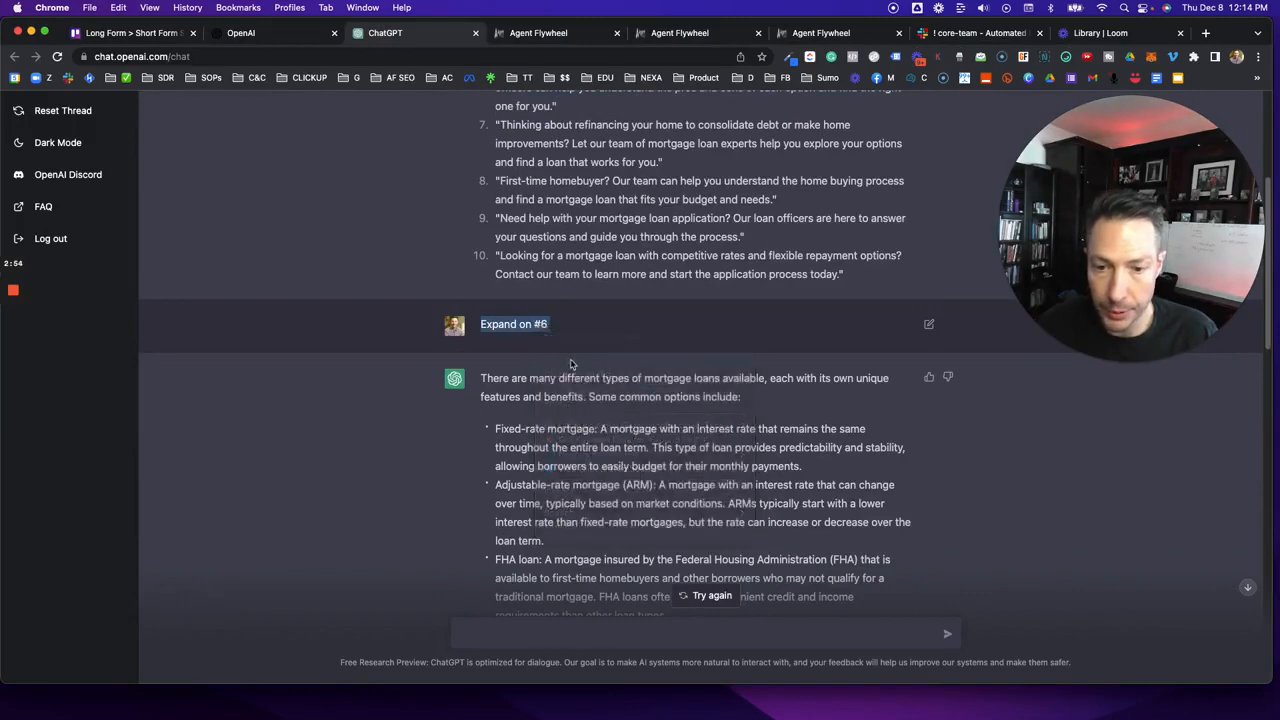
scroll(573, 365, down, 10)
scroll(575, 367, down, 15)
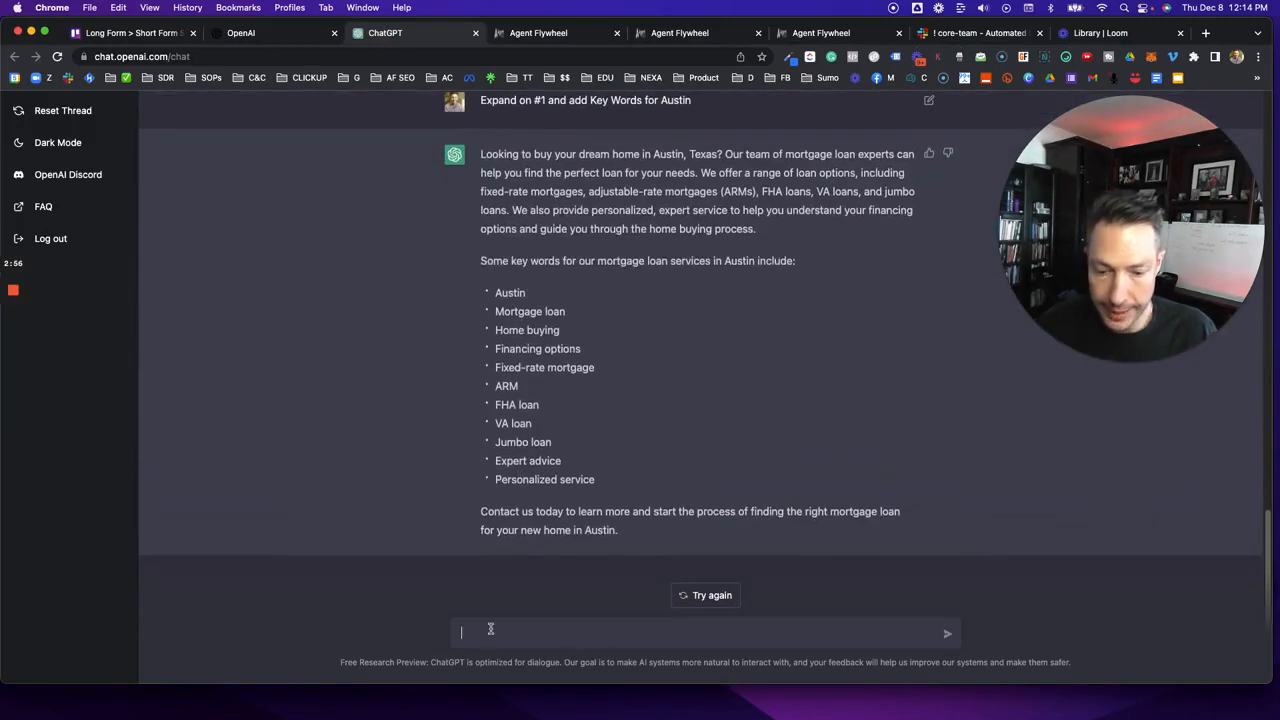
right_click(490, 628)
click(498, 565)
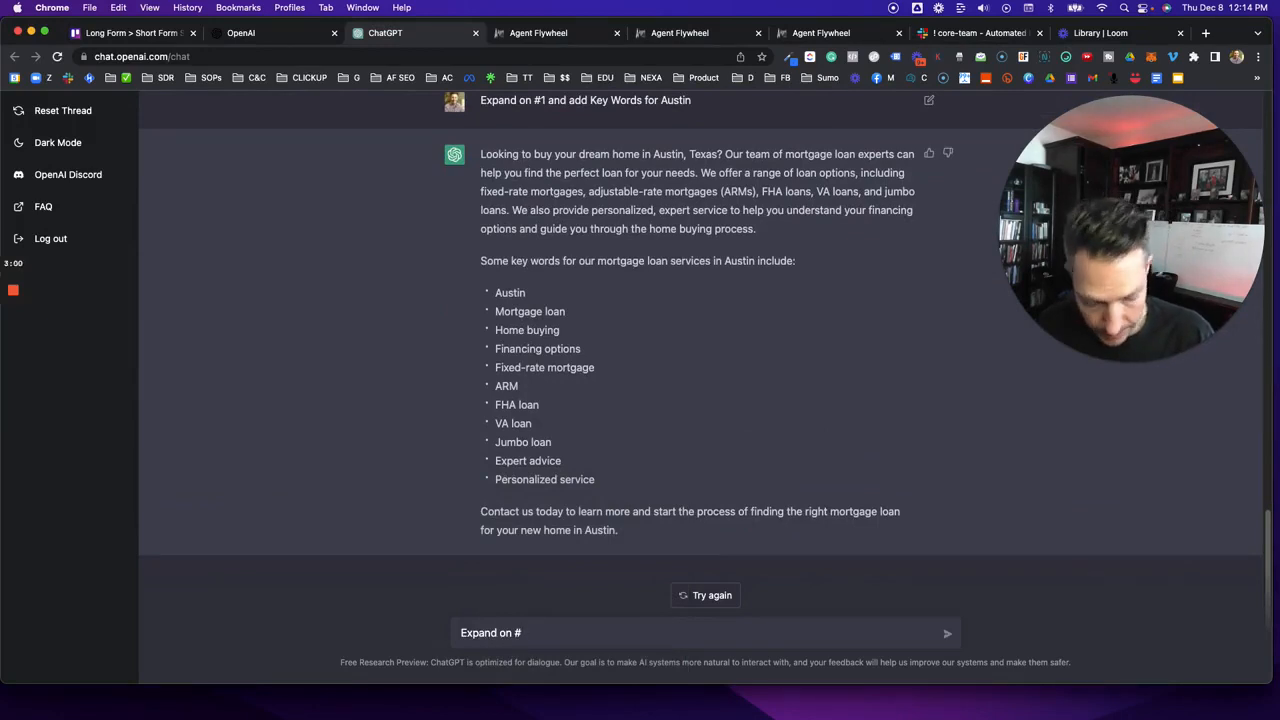
click(947, 634)
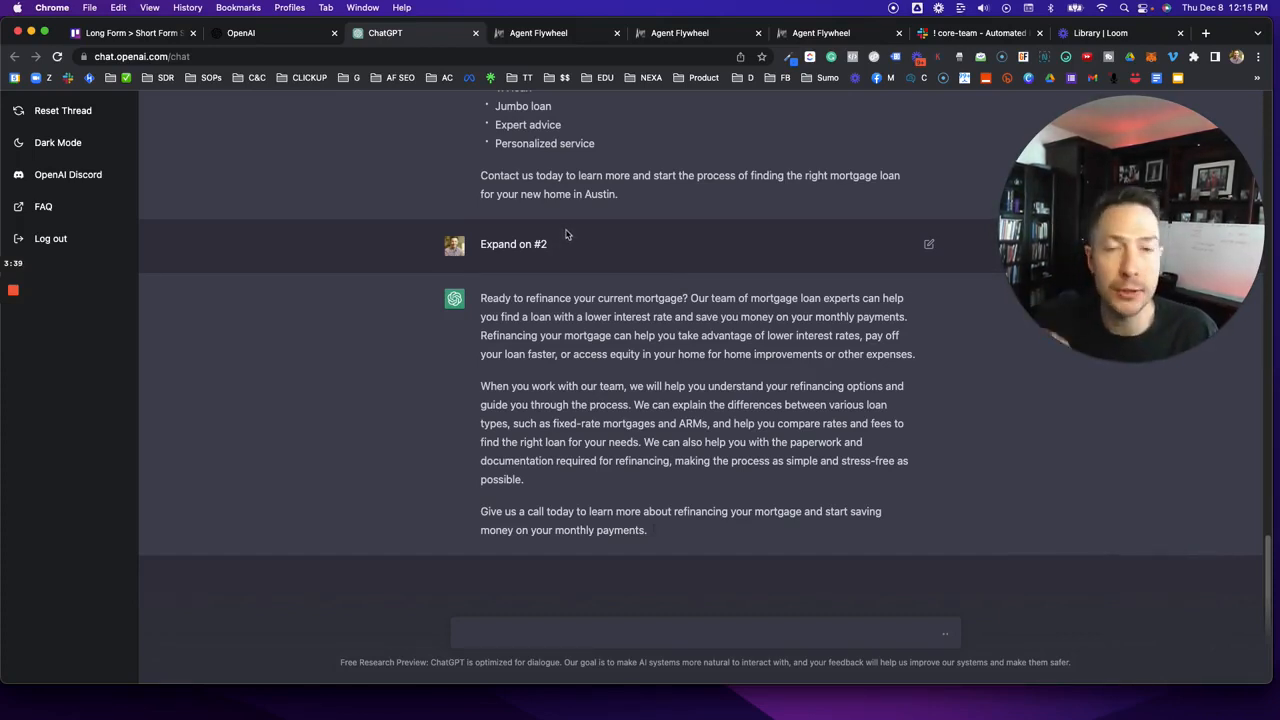
scroll(533, 217, up, 1)
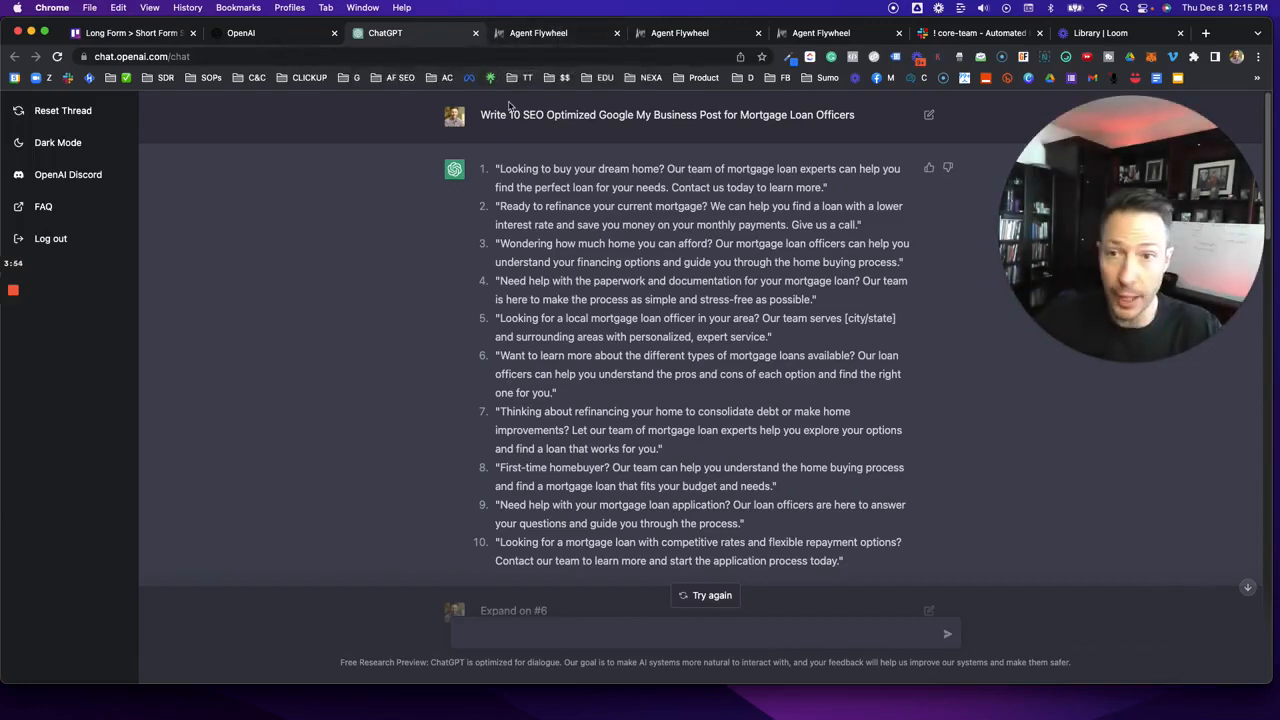
Switch to Agent Flywheel and start a blank social post for the Homeowner - Mortgage location in the Social Planner.
click(561, 37)
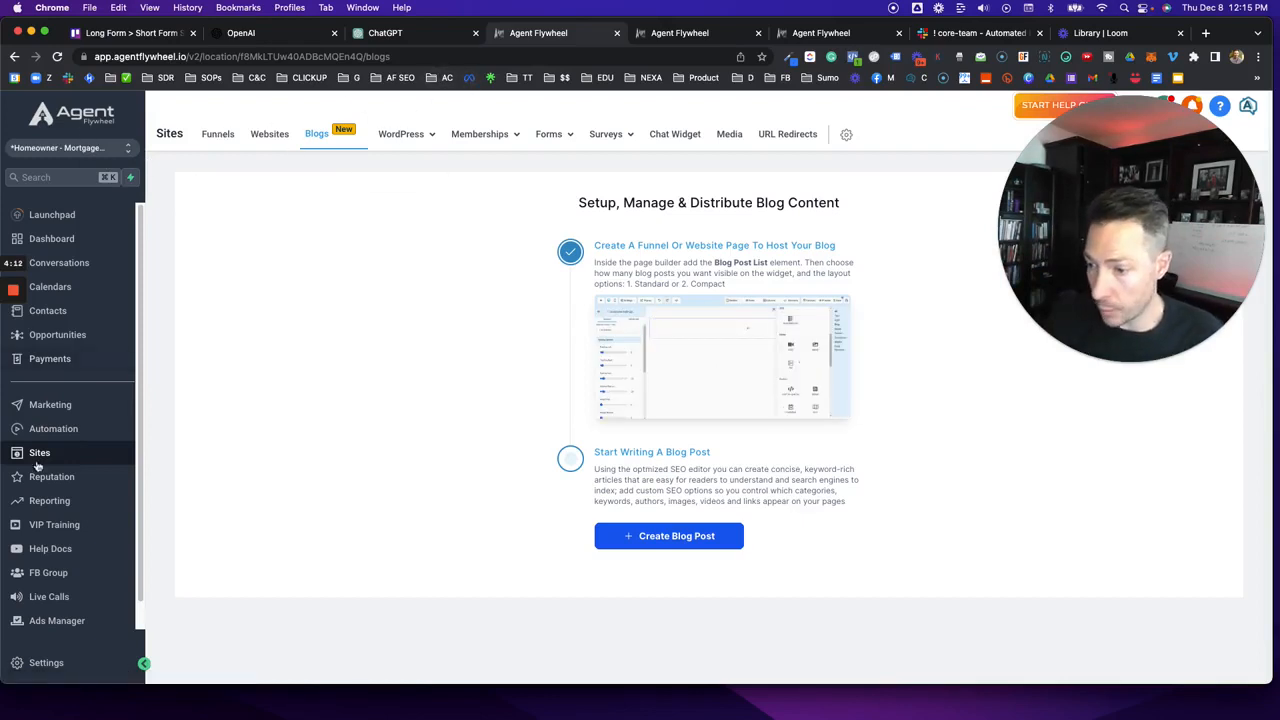
click(42, 405)
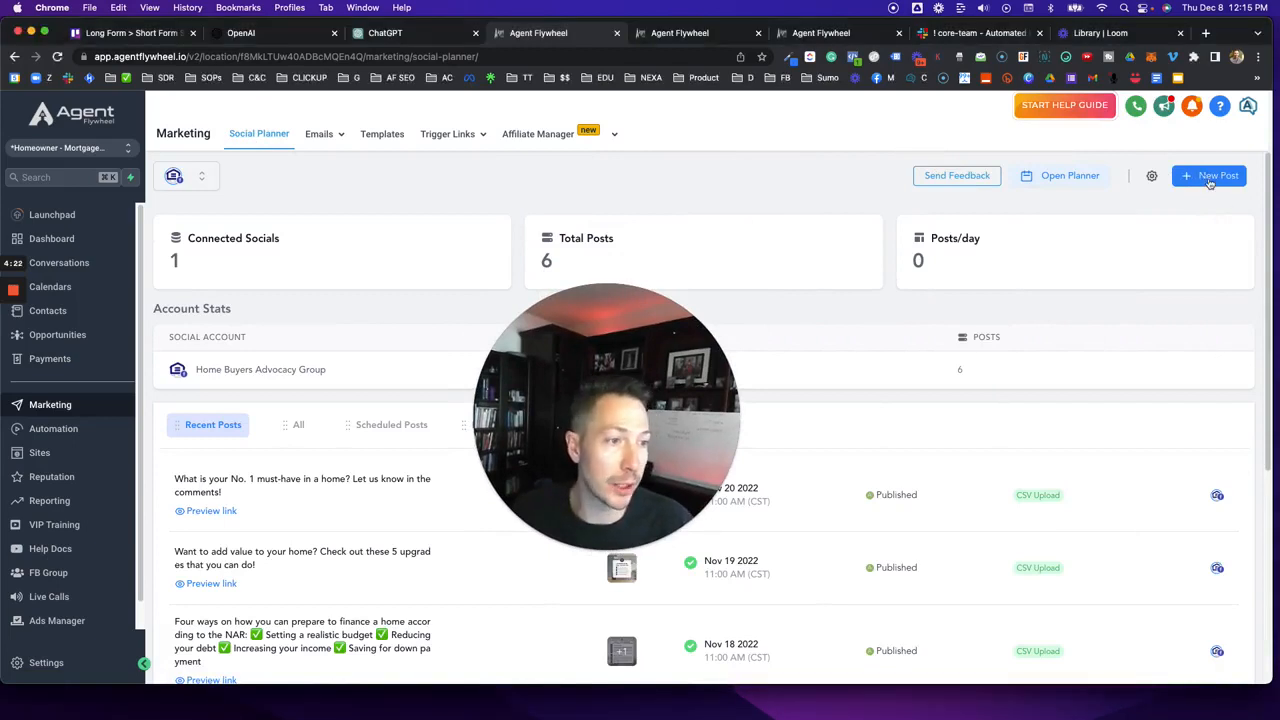
click(1205, 177)
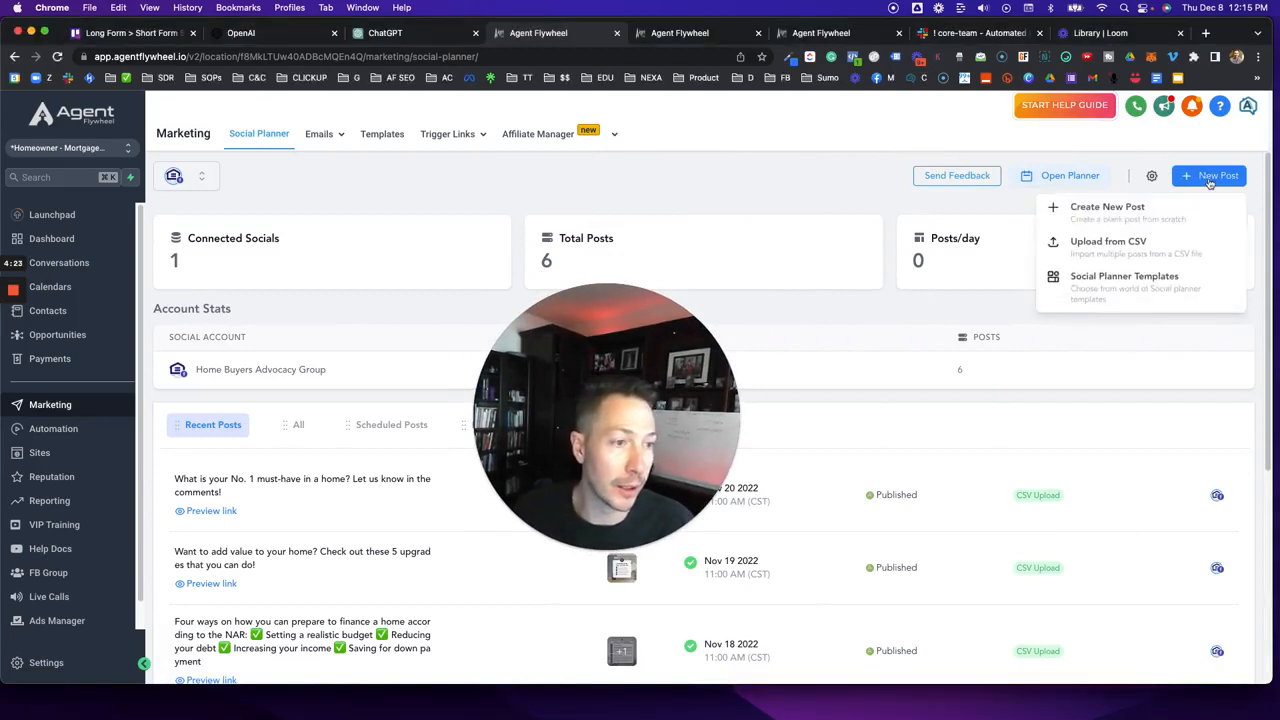
click(1099, 214)
drag(657, 377, 1091, 419)
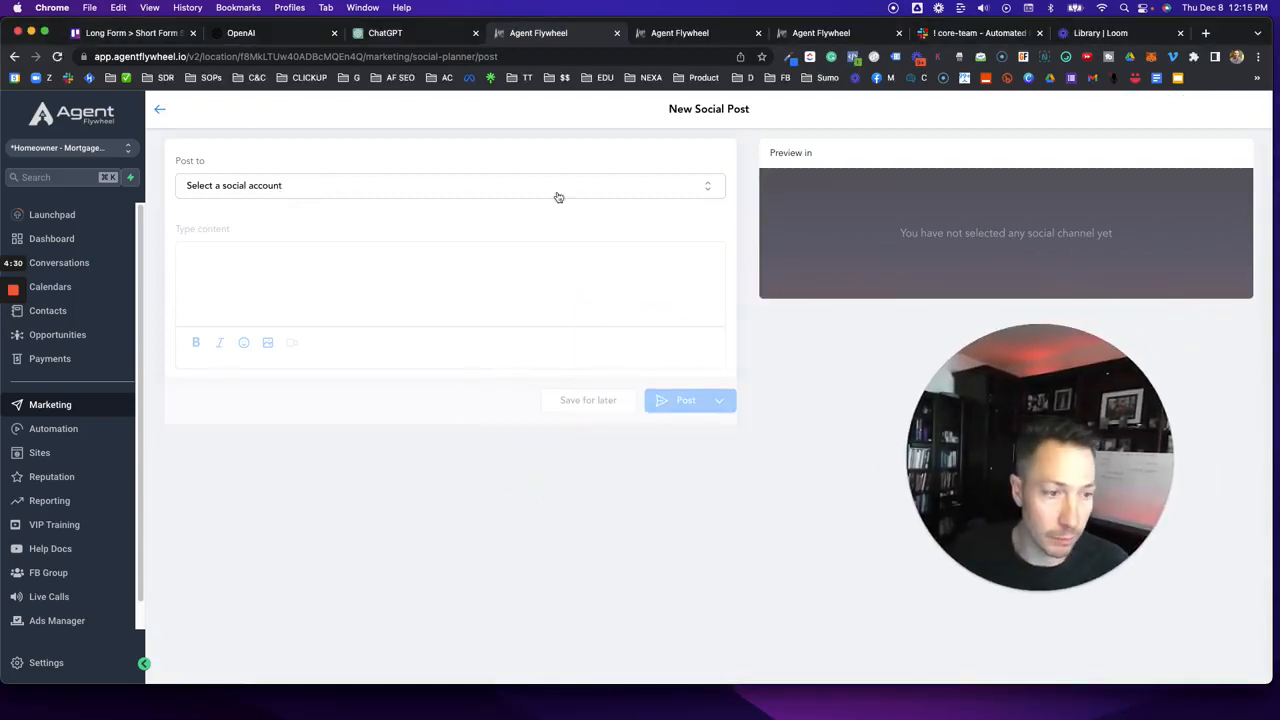
click(222, 187)
In the other open Agent Flywheel location, create a blank social post and choose the Agent Flywheel Google My Business account as its destination.
click(679, 34)
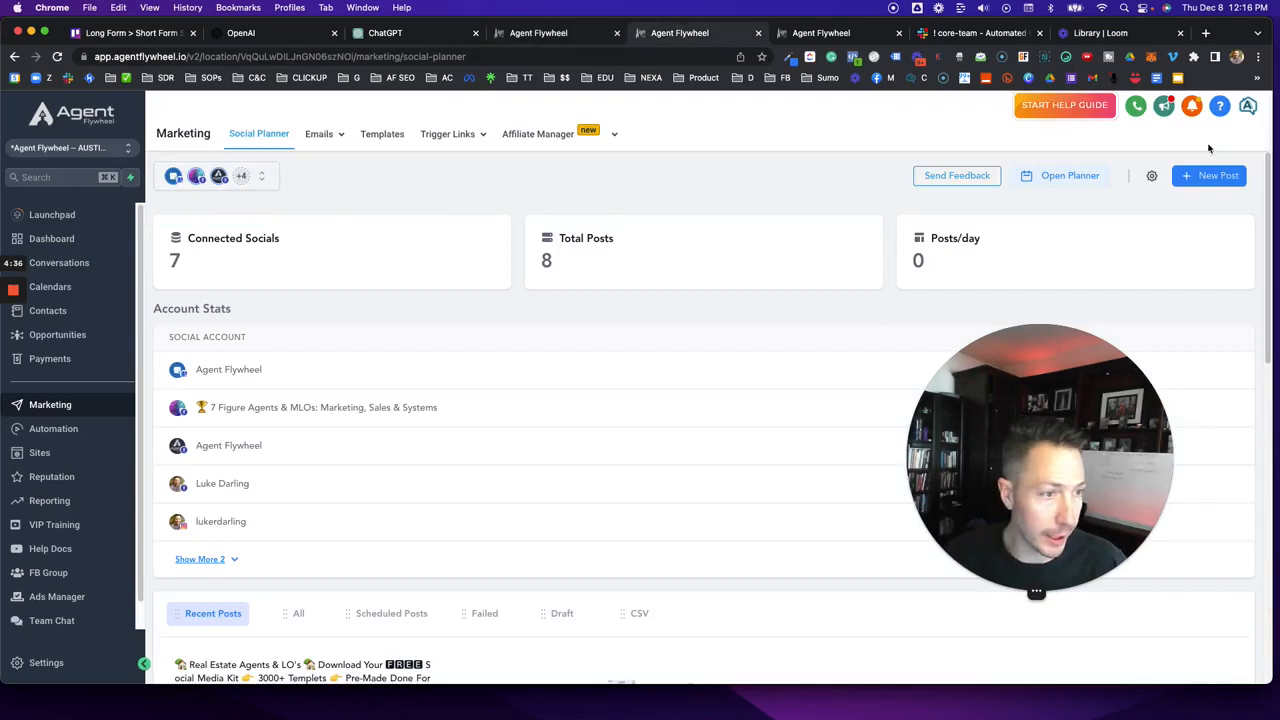
click(1204, 186)
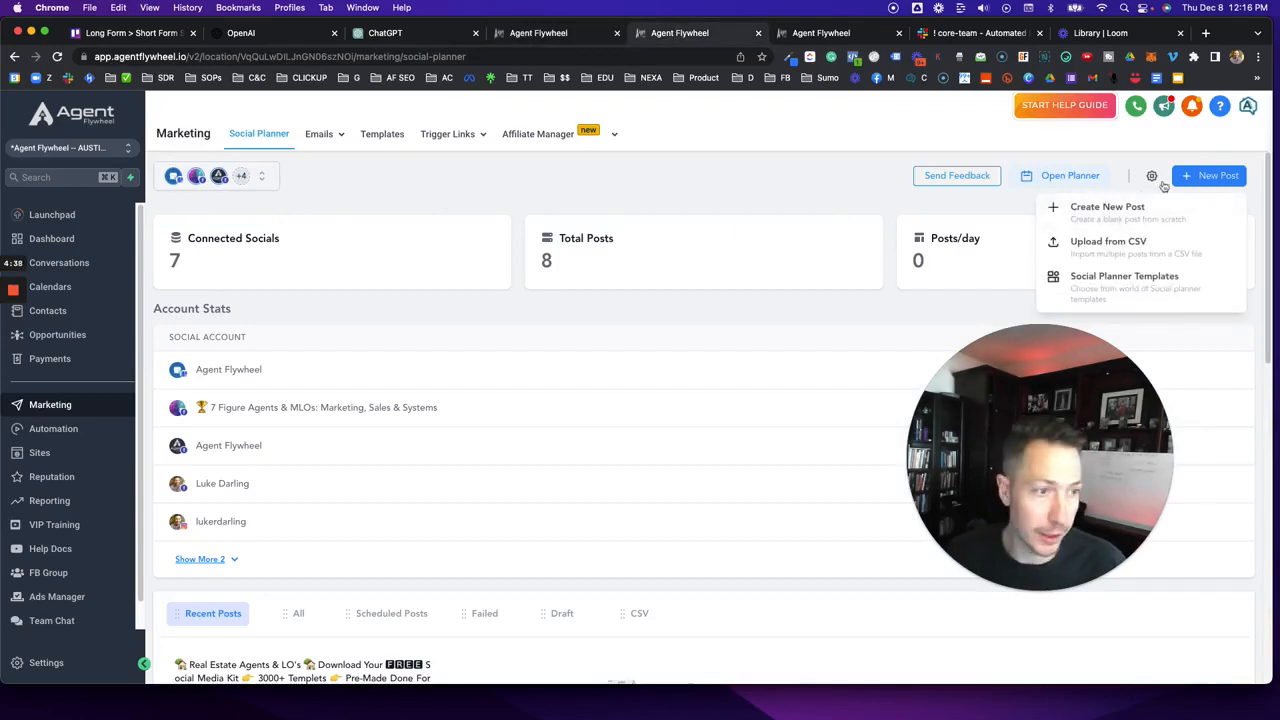
click(1108, 214)
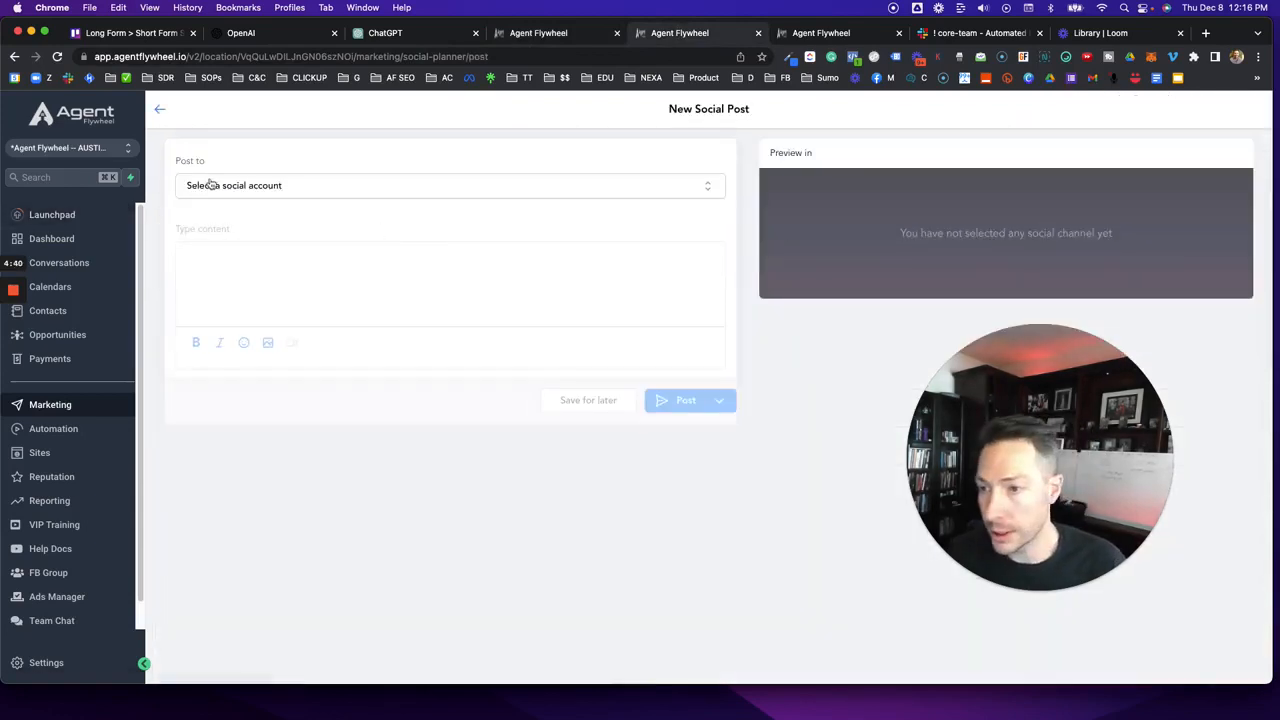
click(235, 188)
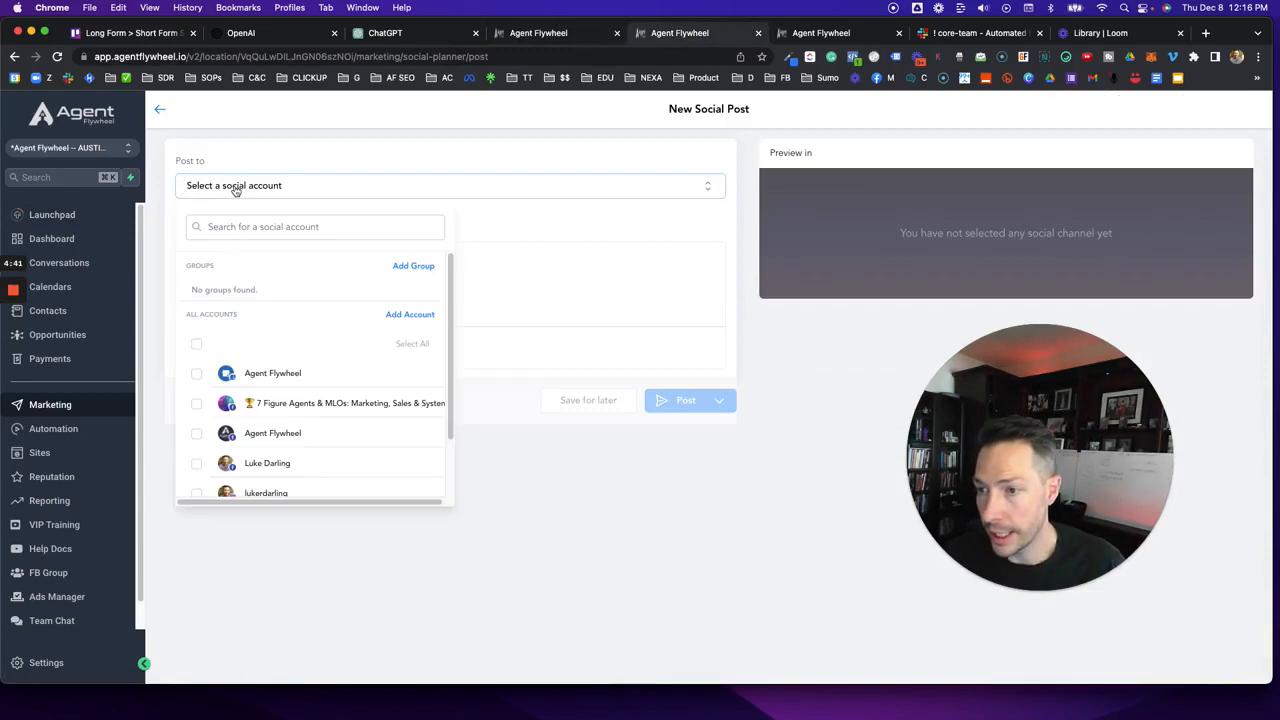
click(197, 376)
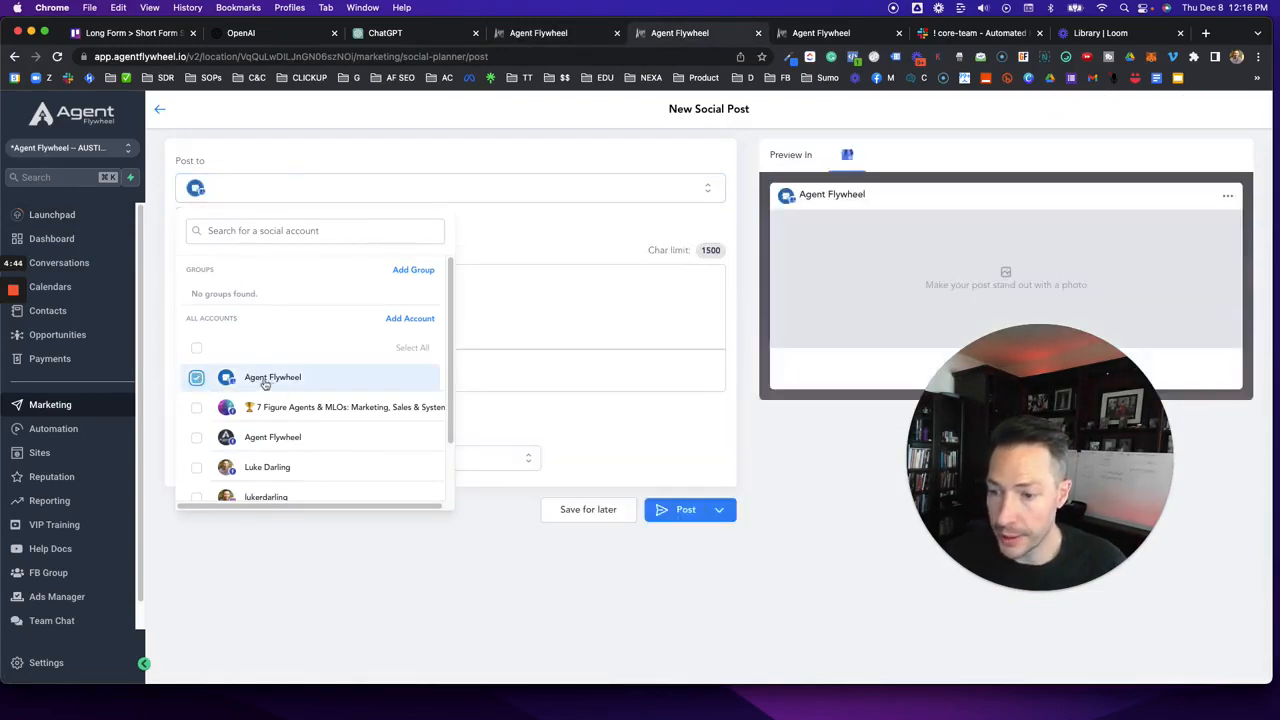
click(803, 478)
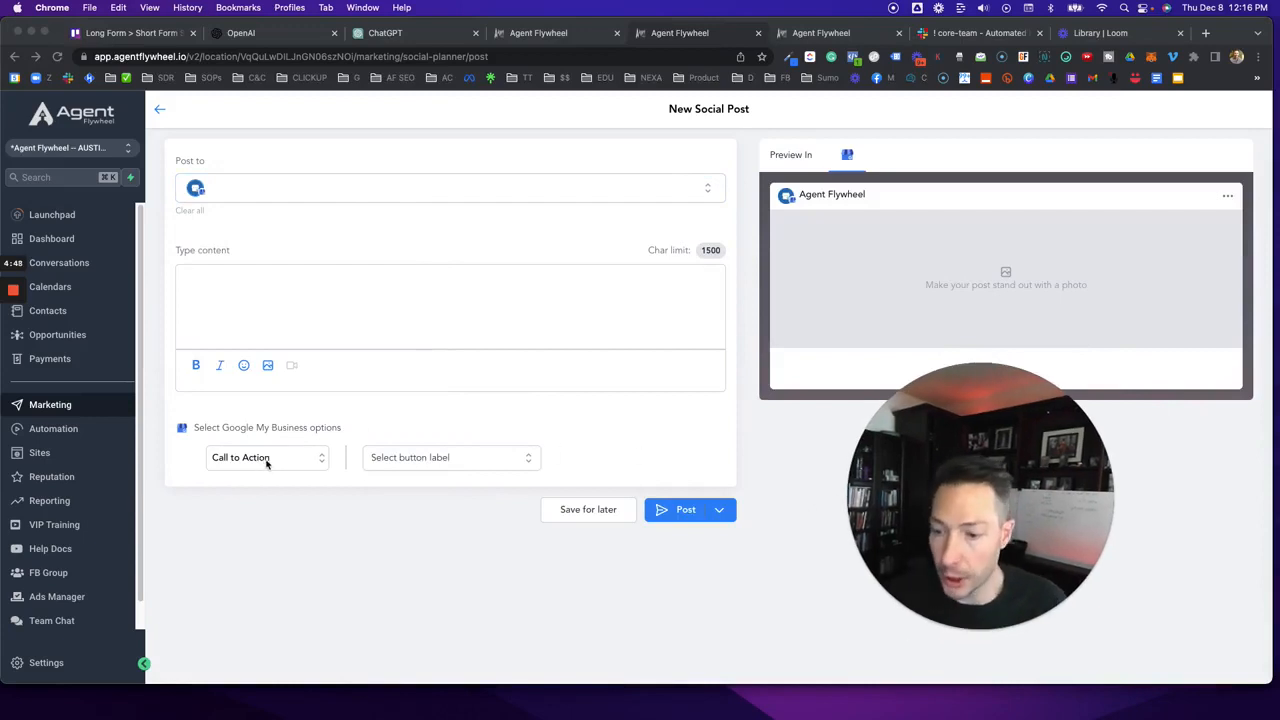
Set the Google My Business call-to-action button label to Call.
click(408, 460)
scroll(378, 600, down, 1)
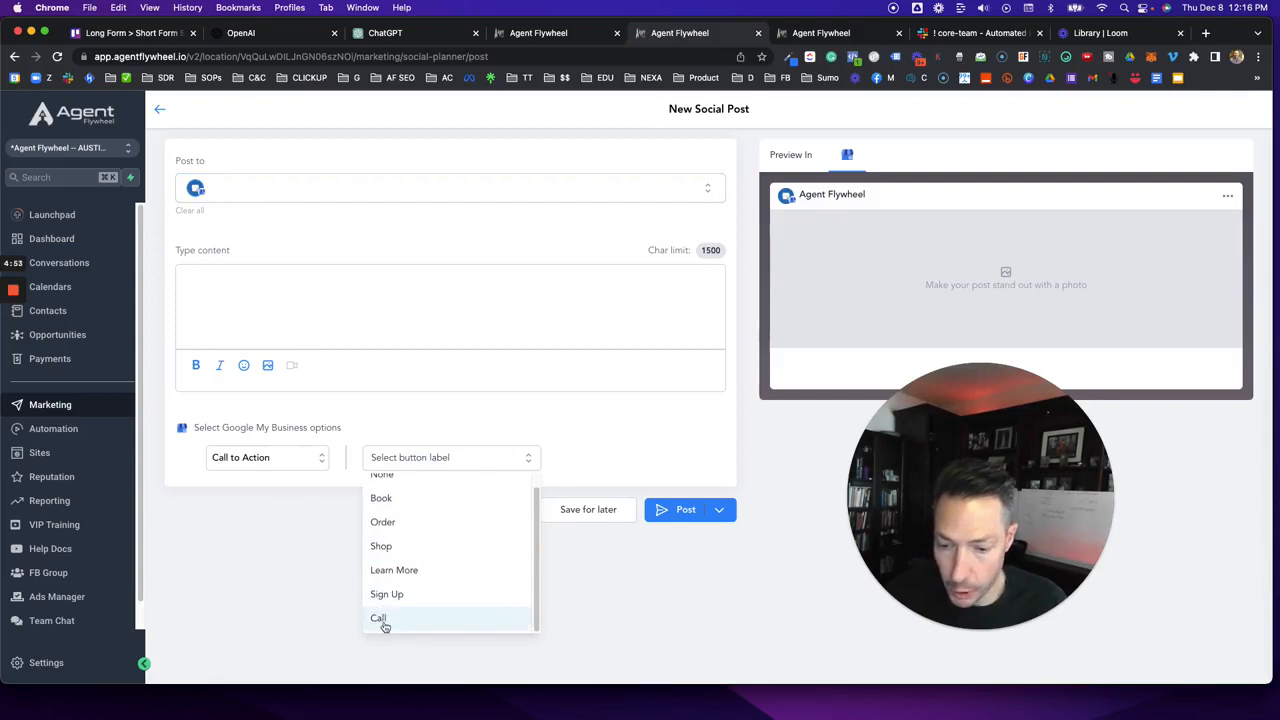
click(380, 619)
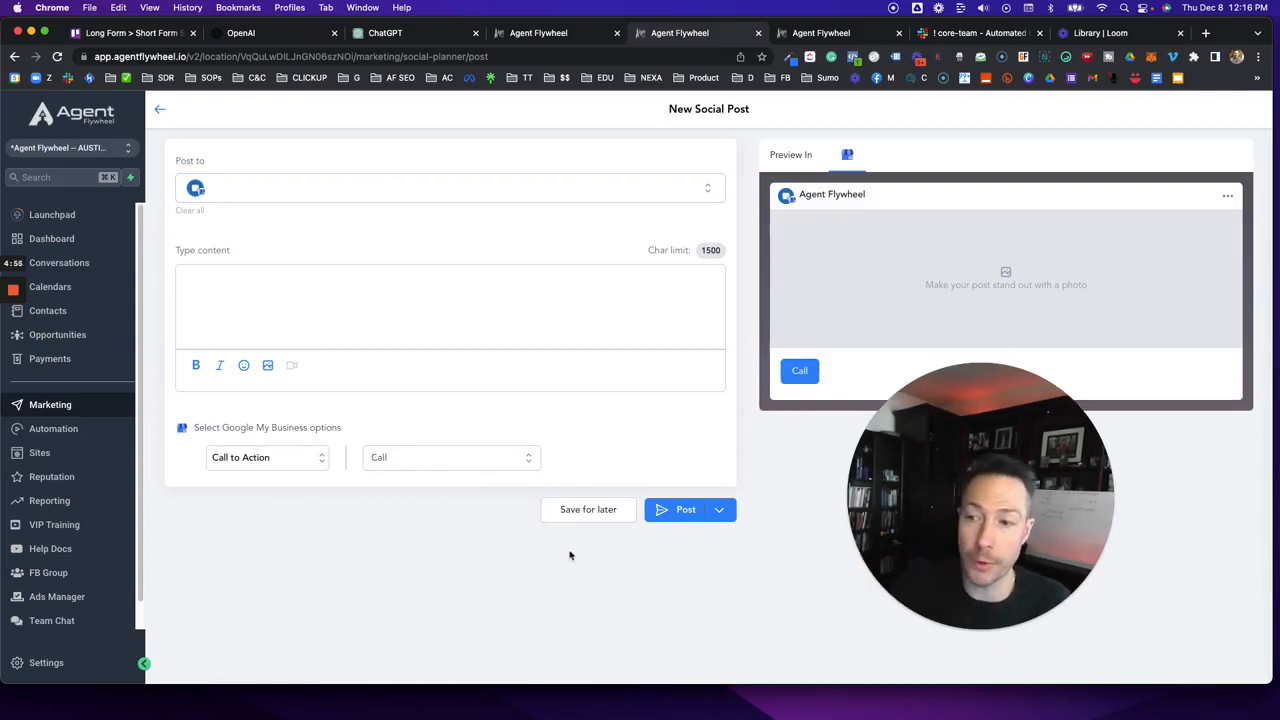
Copy "10 SEO Optimized Google My Business Post for Mortgage Loan Officers" from the ChatGPT prompt into the social post's content in Agent Flywheel.
click(418, 36)
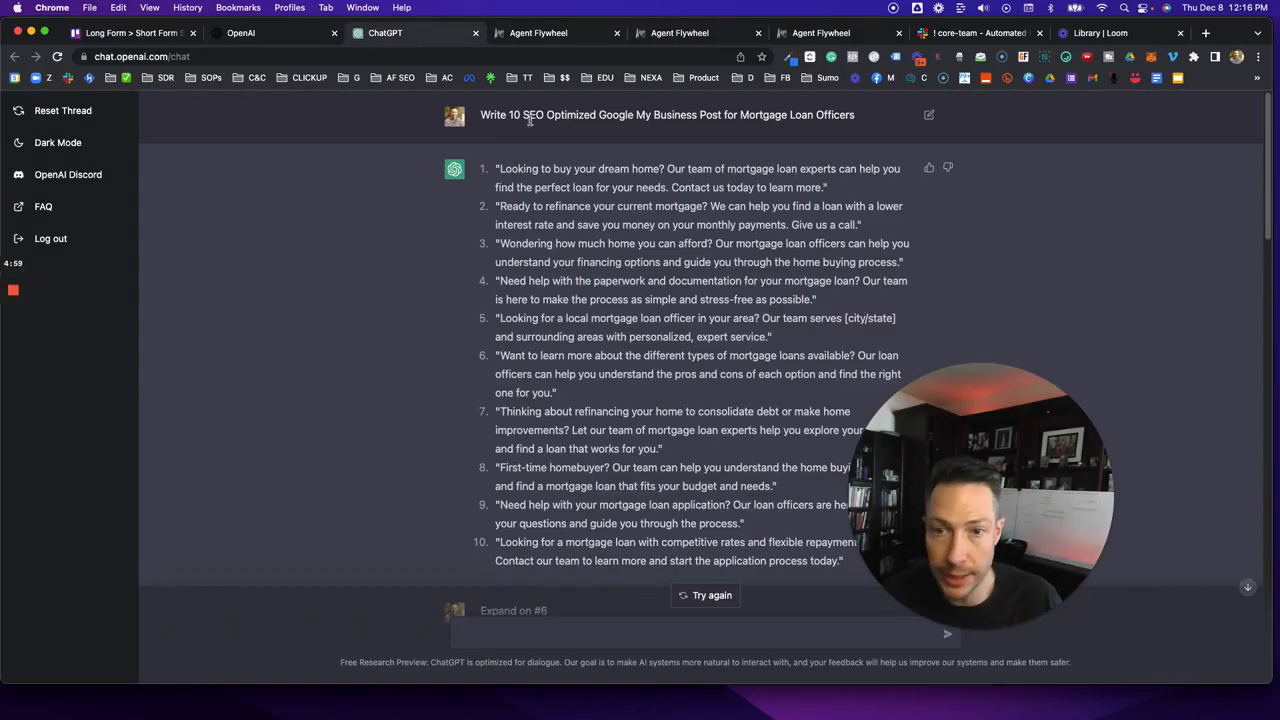
drag(547, 115, 758, 118)
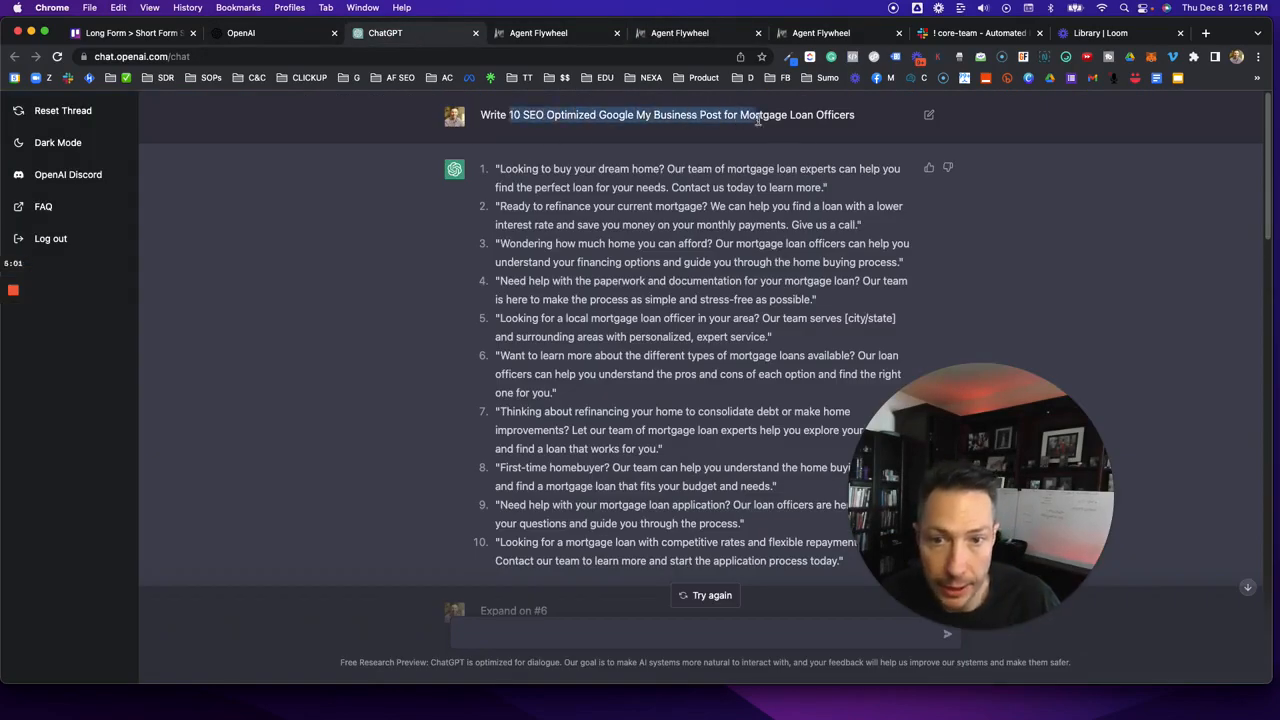
click(537, 115)
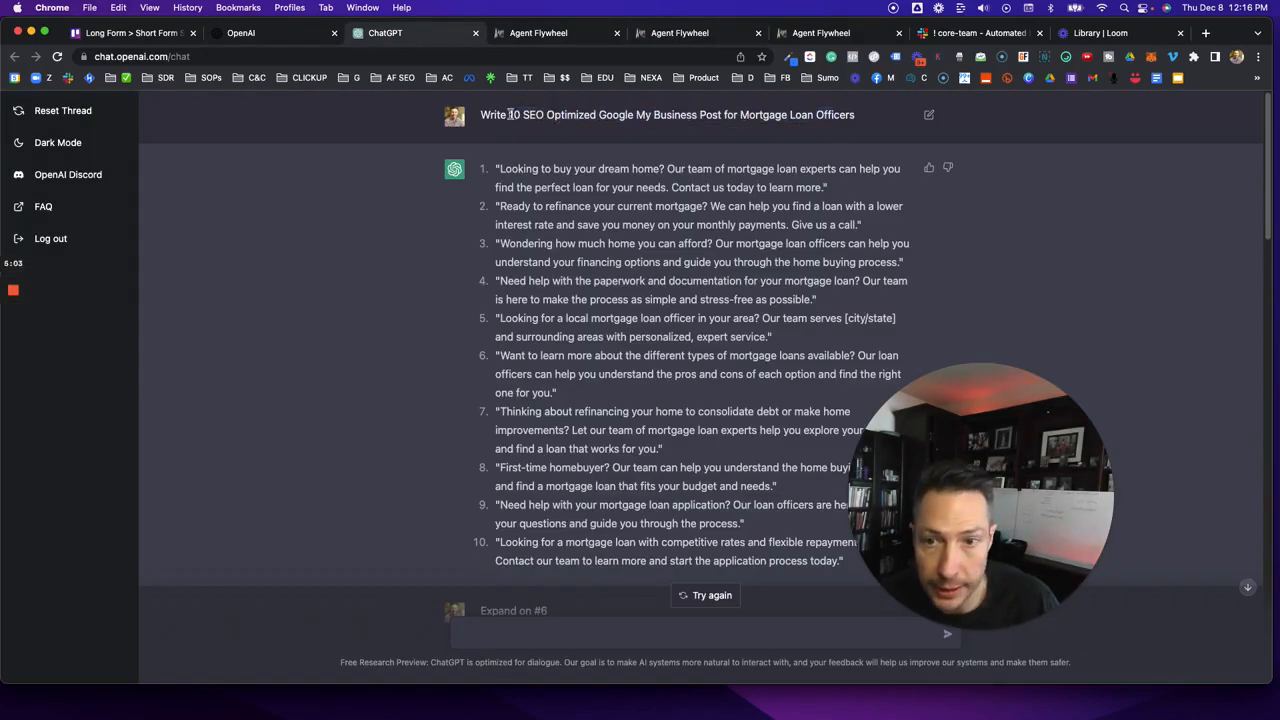
drag(510, 115, 778, 118)
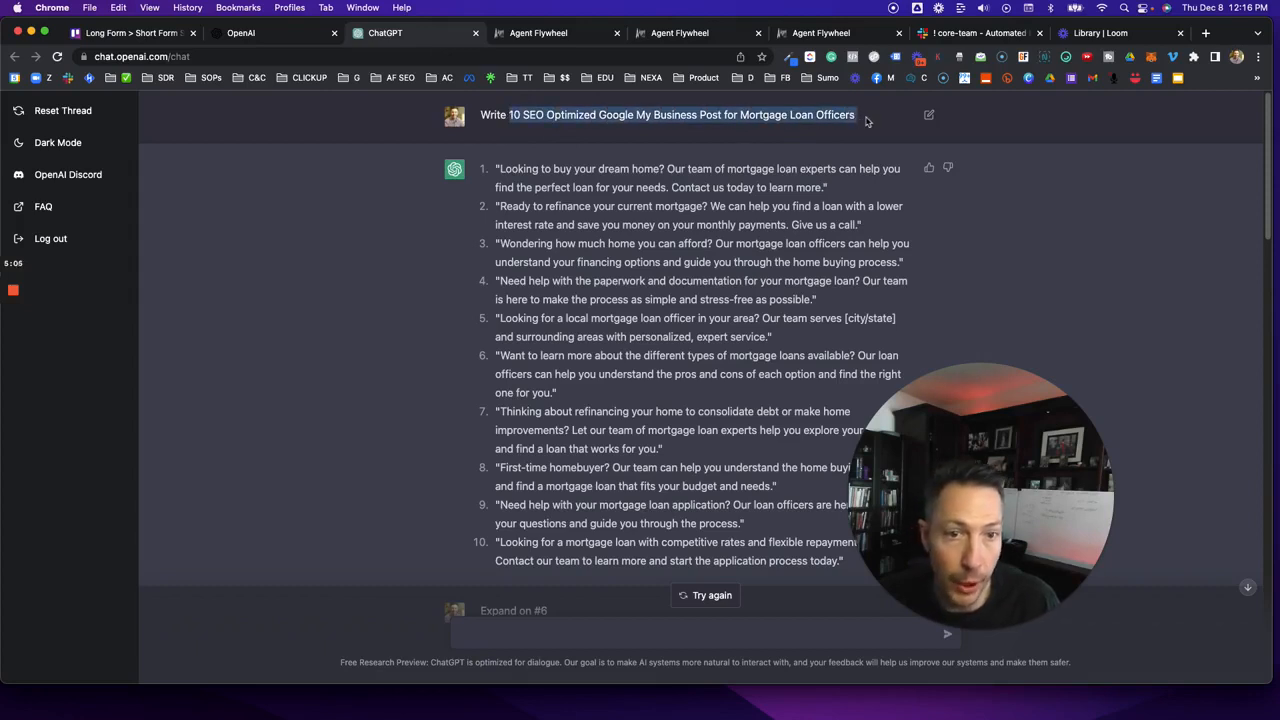
right_click(815, 112)
click(834, 141)
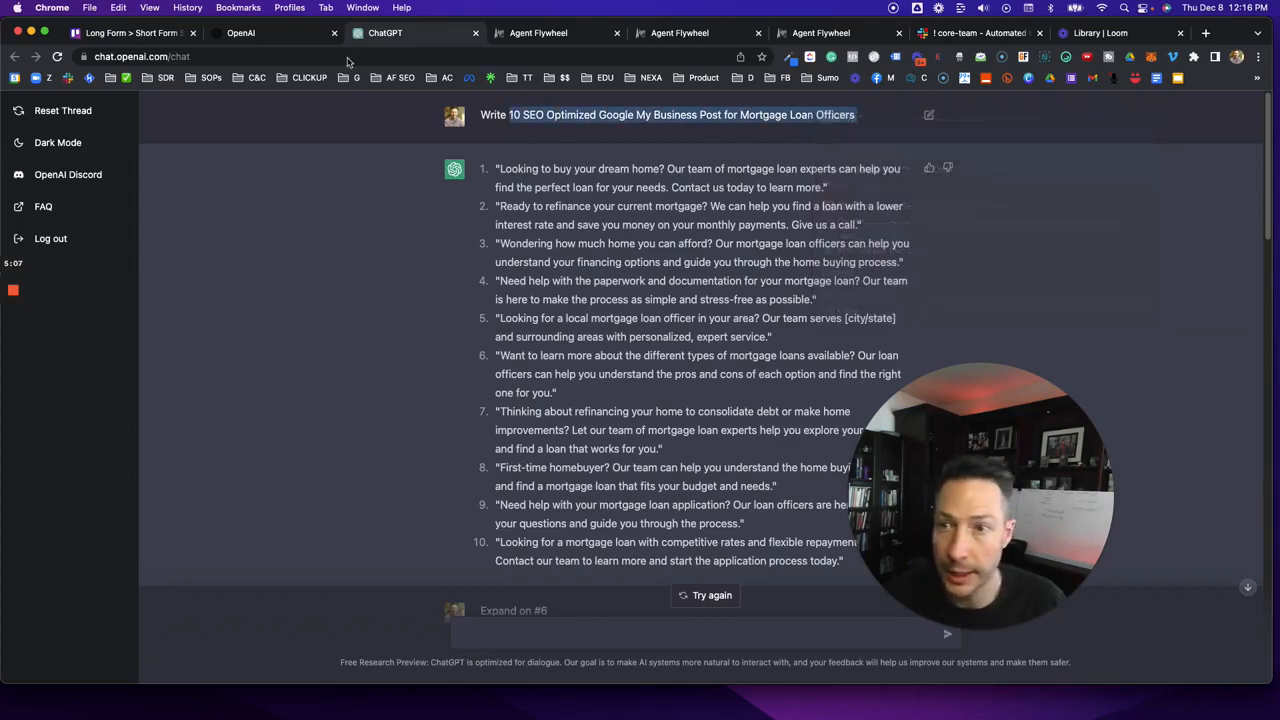
click(657, 33)
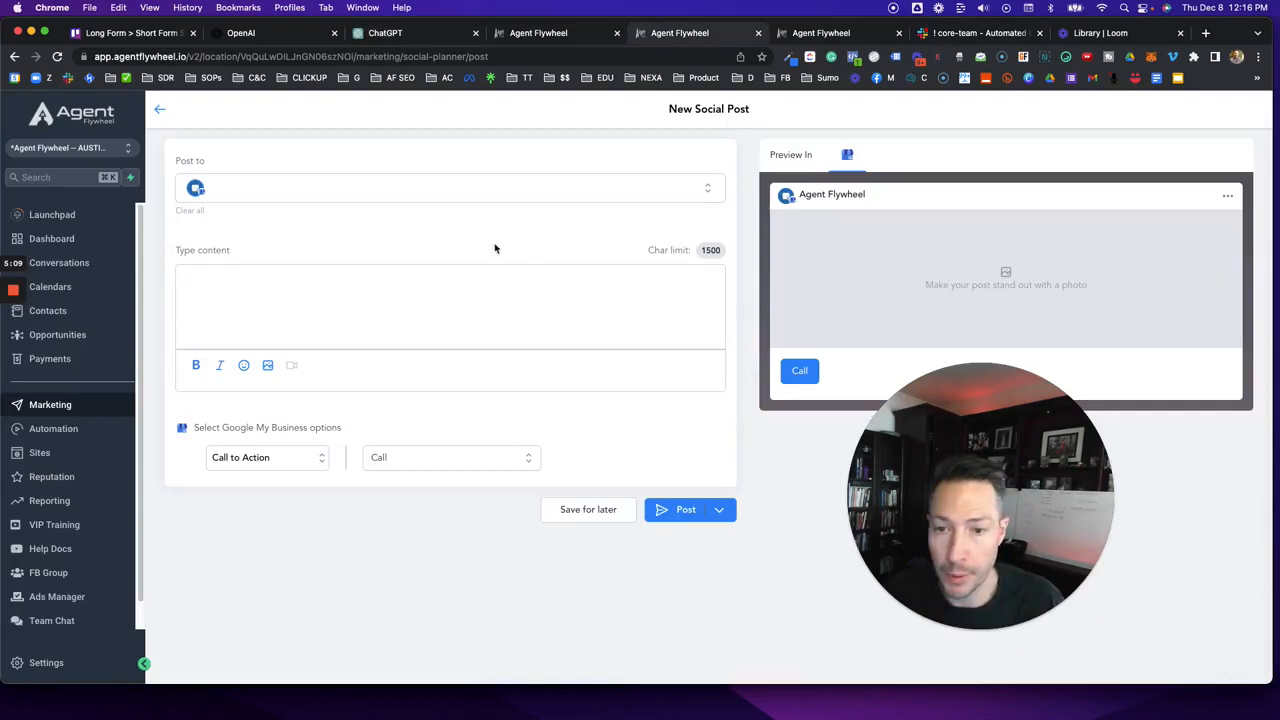
right_click(211, 272)
click(245, 367)
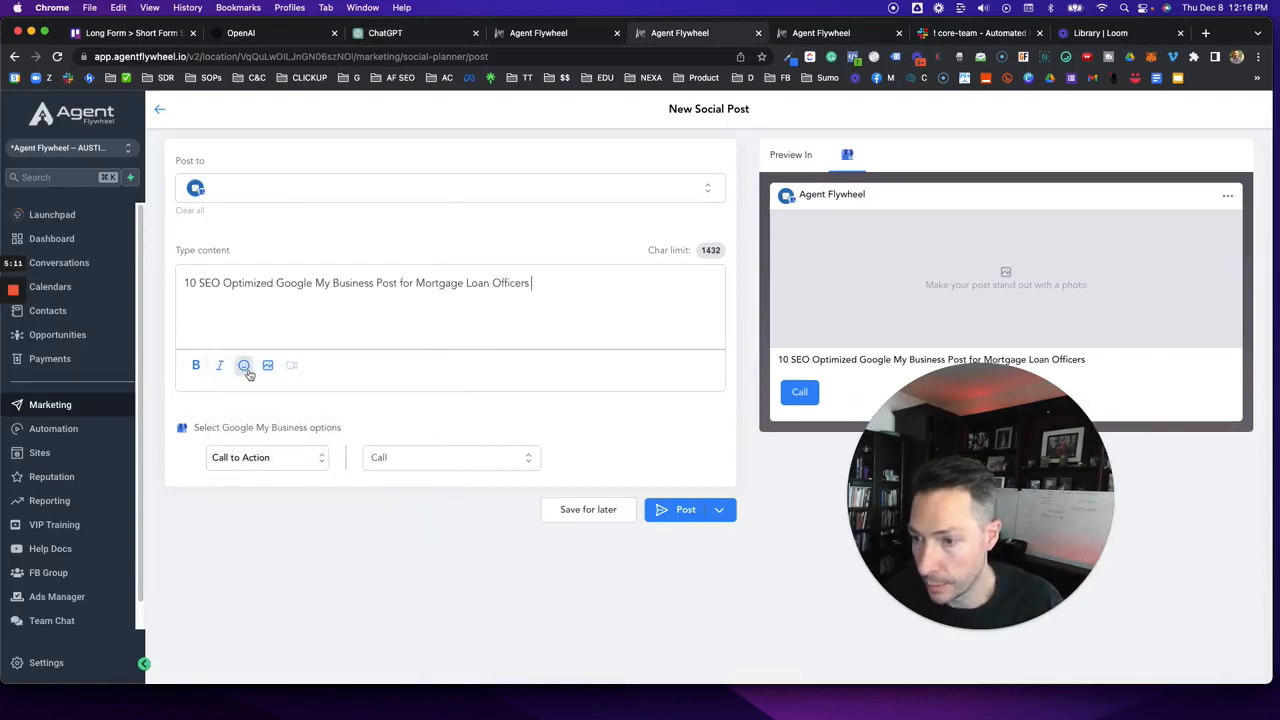
Copy all ten generated posts from ChatGPT and paste them after the heading in the Agent Flywheel social post.
click(385, 33)
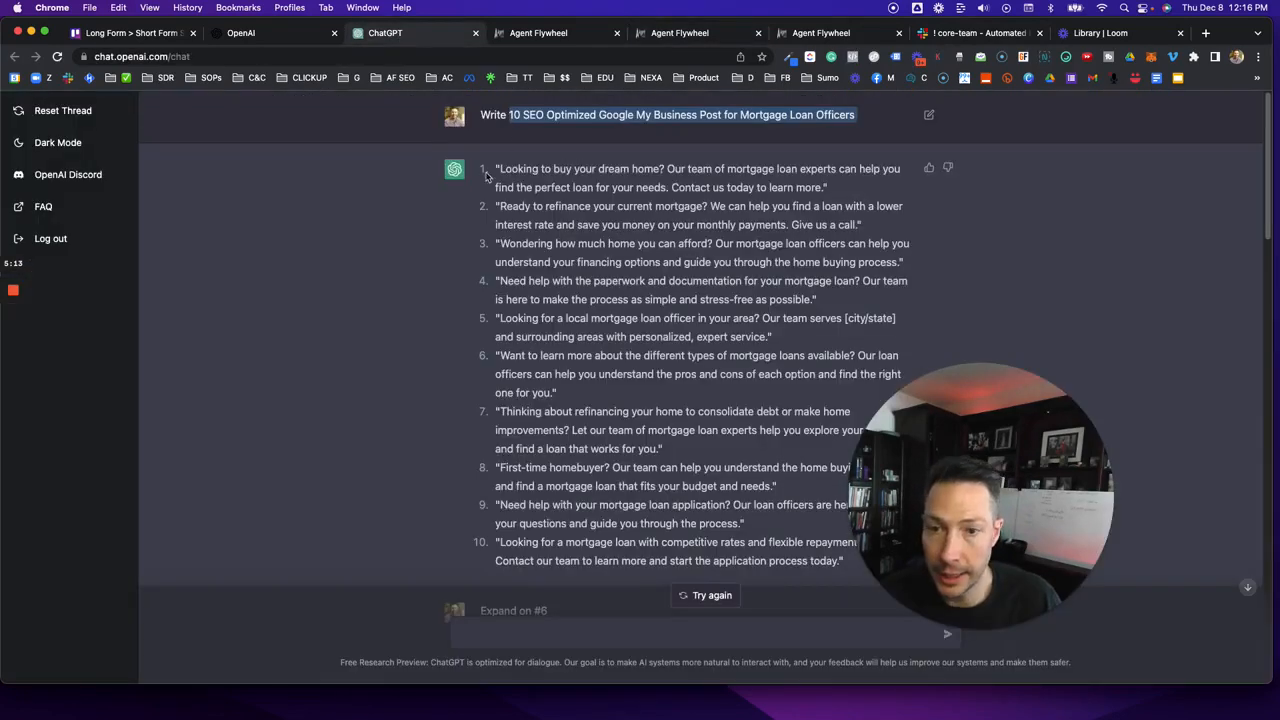
drag(478, 168, 832, 577)
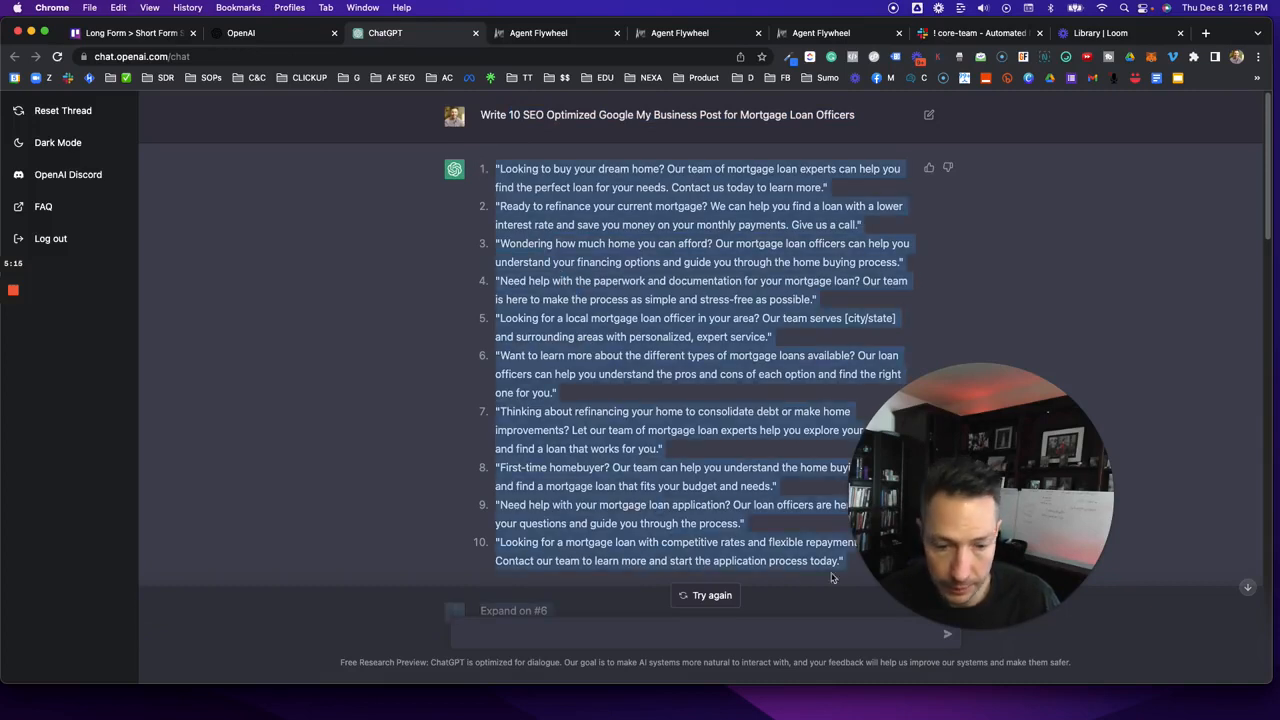
right_click(624, 434)
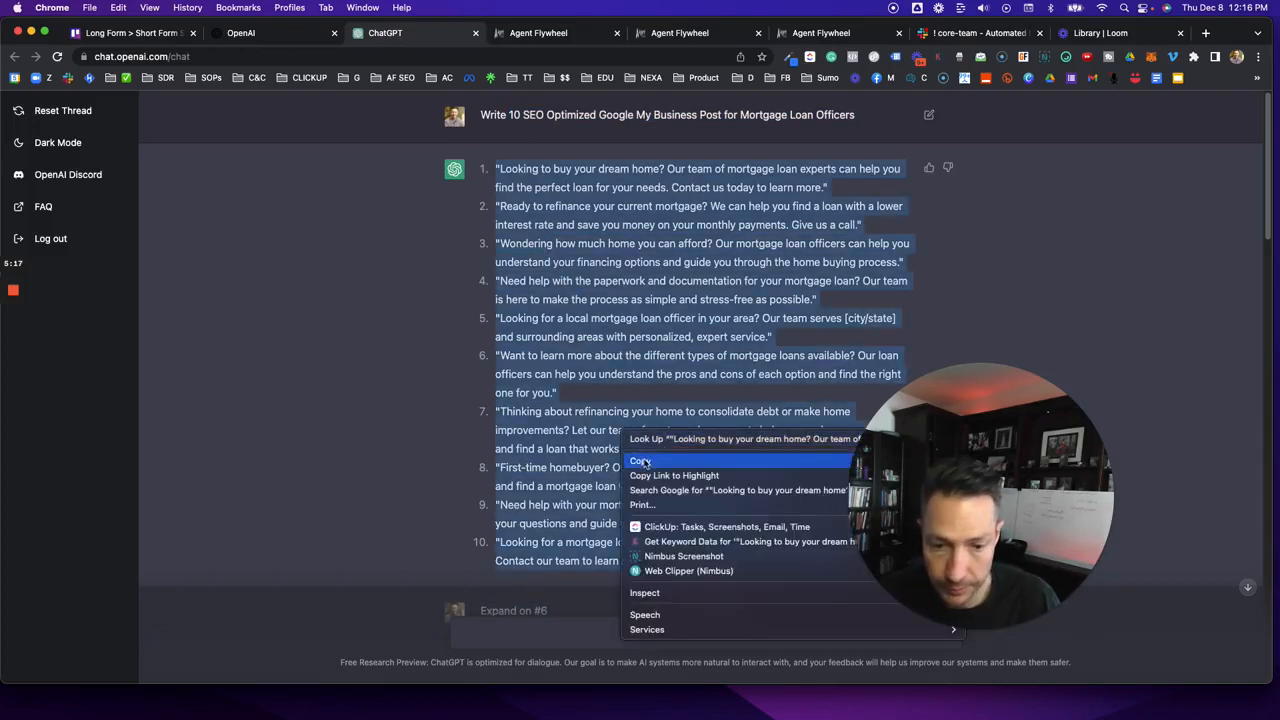
click(643, 461)
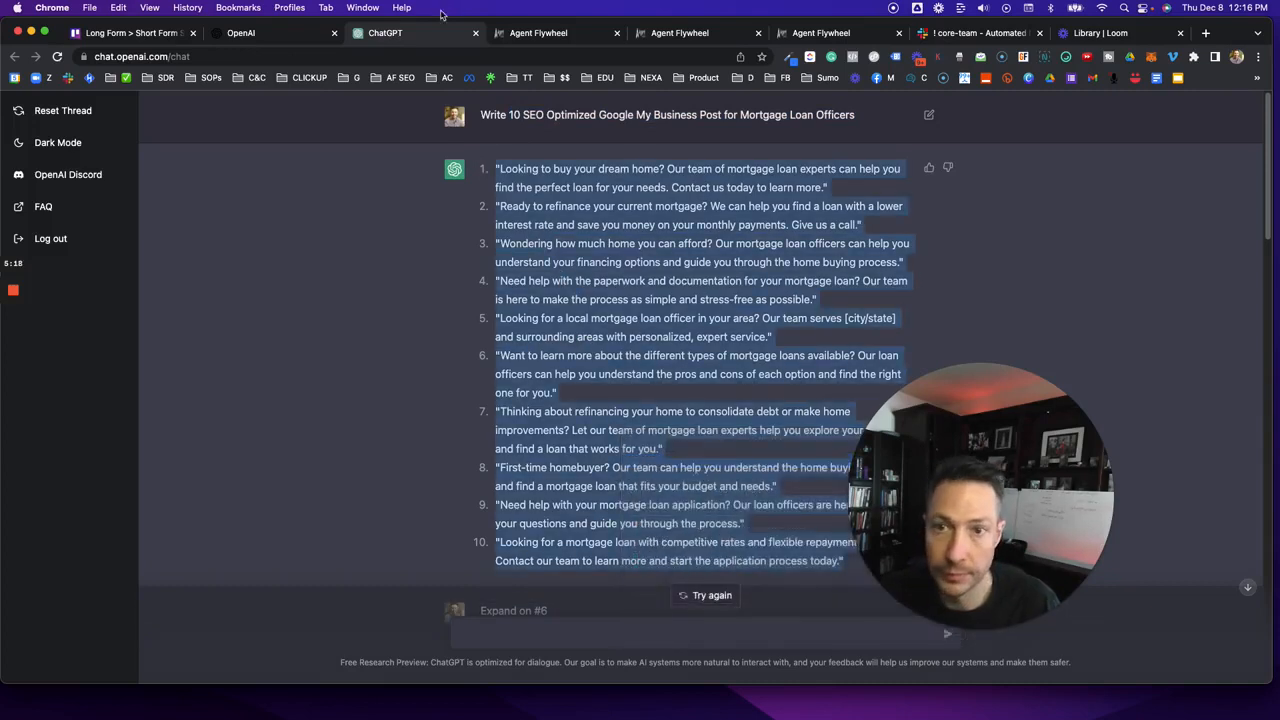
click(689, 34)
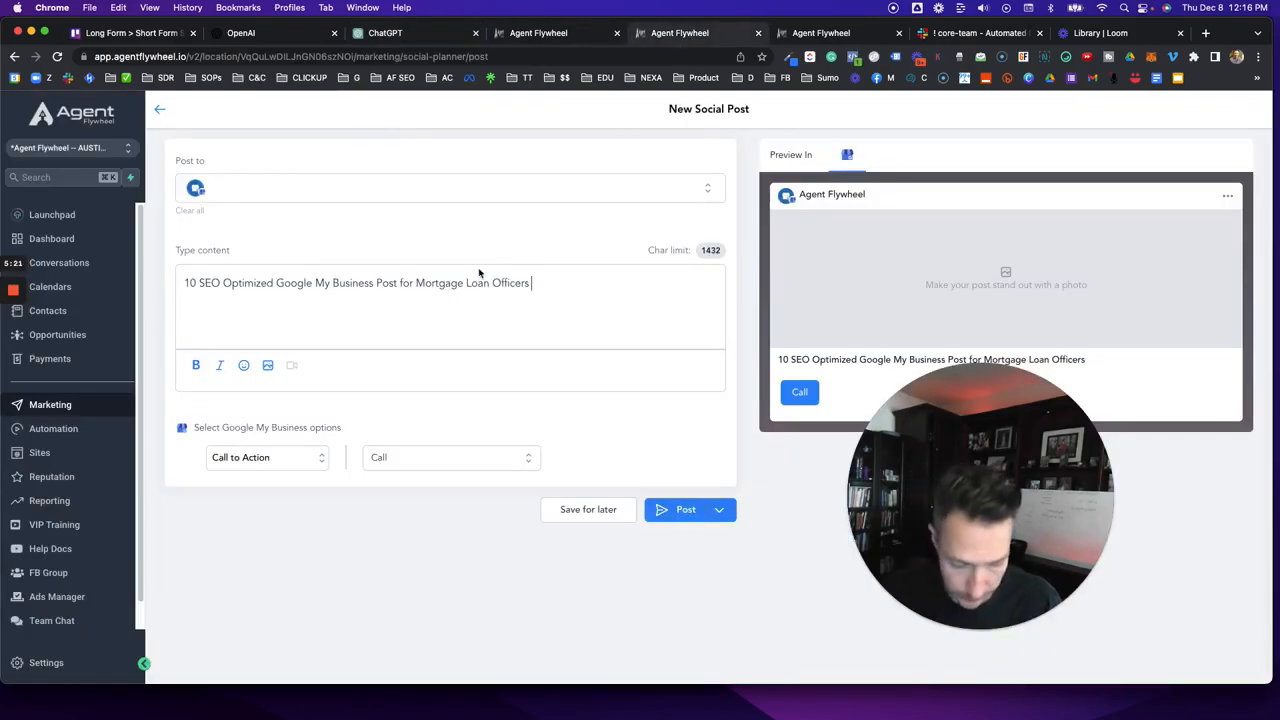
key(super+v)
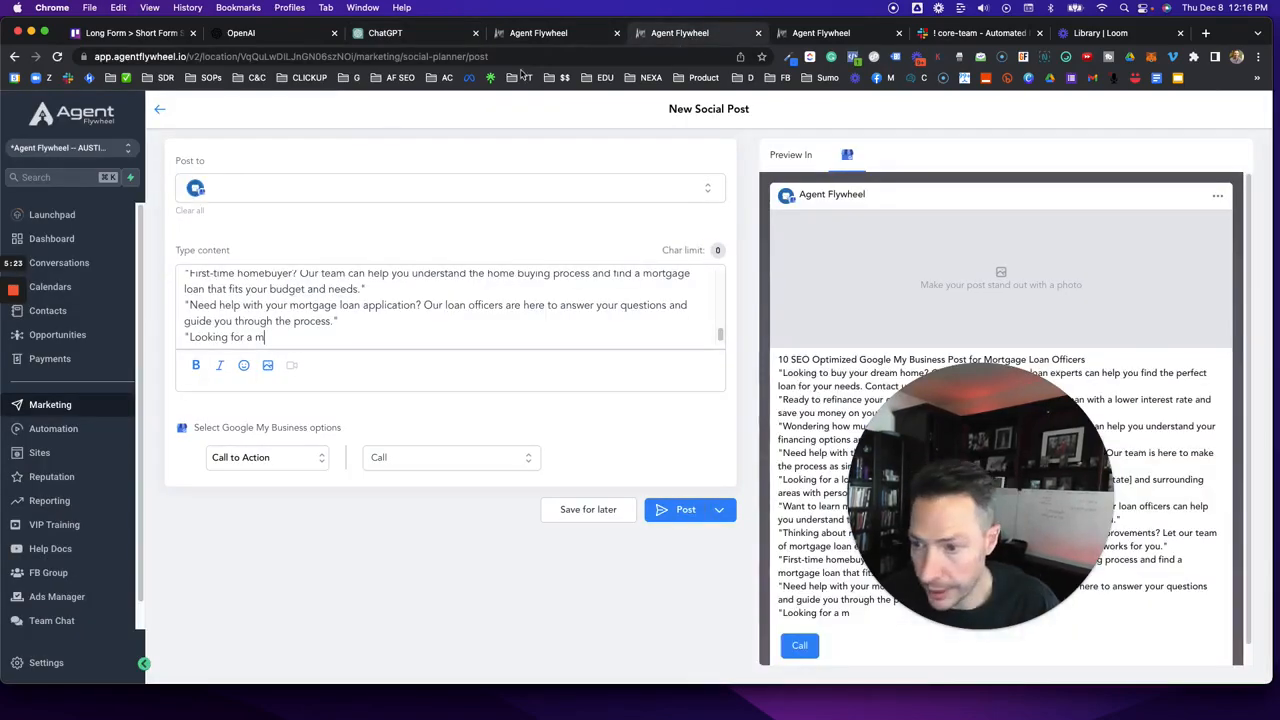
Search all media sources for "homes" and attach house-1836070_150.jpg to the social post.
click(269, 372)
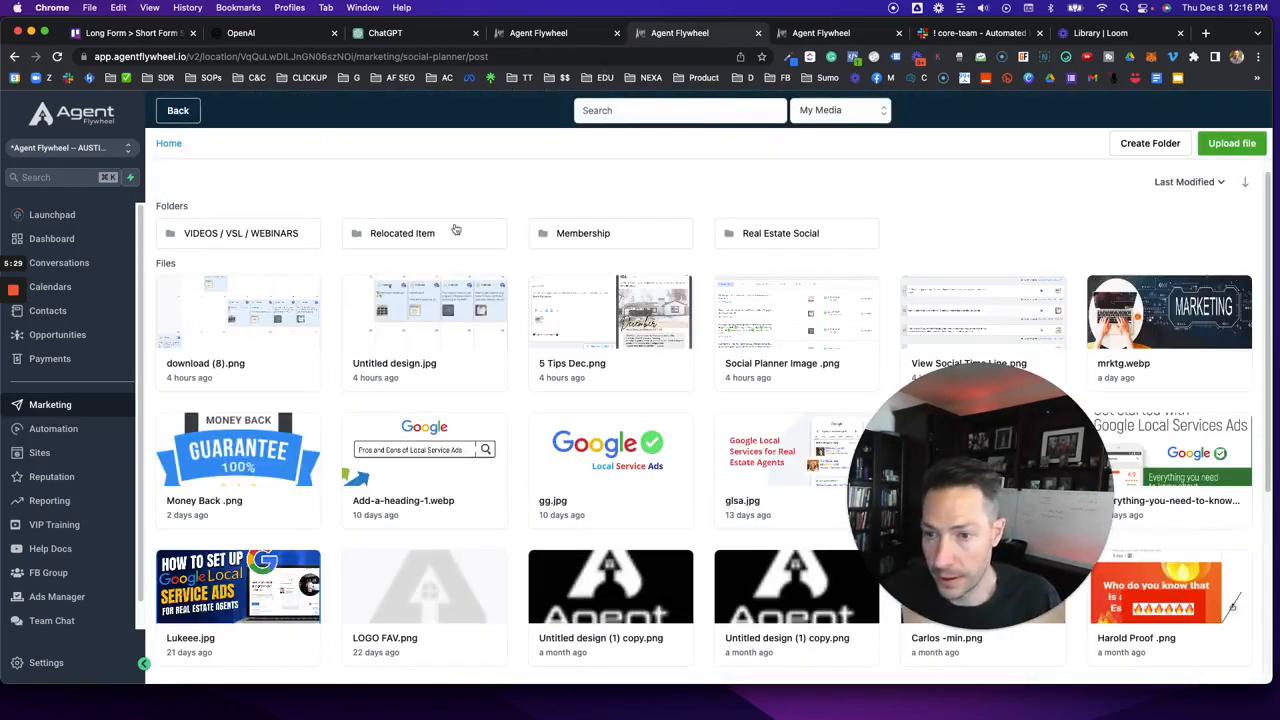
click(659, 106)
text(homes)
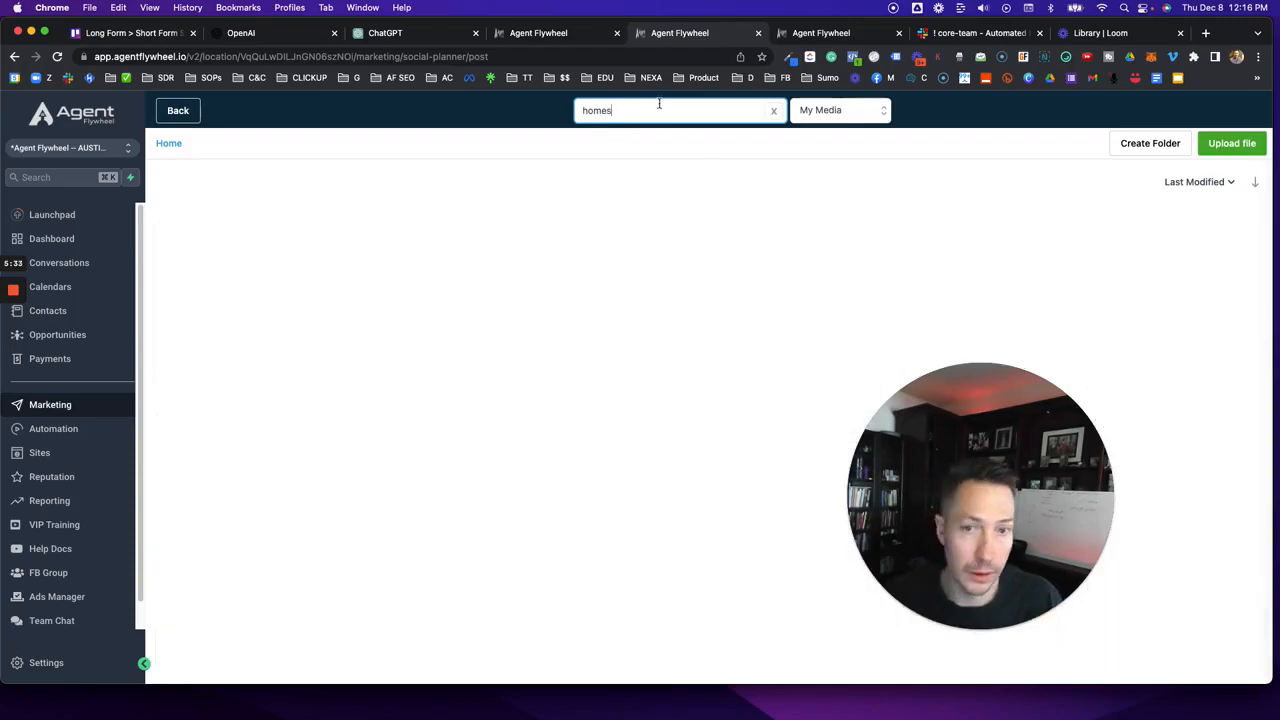
click(824, 111)
click(812, 148)
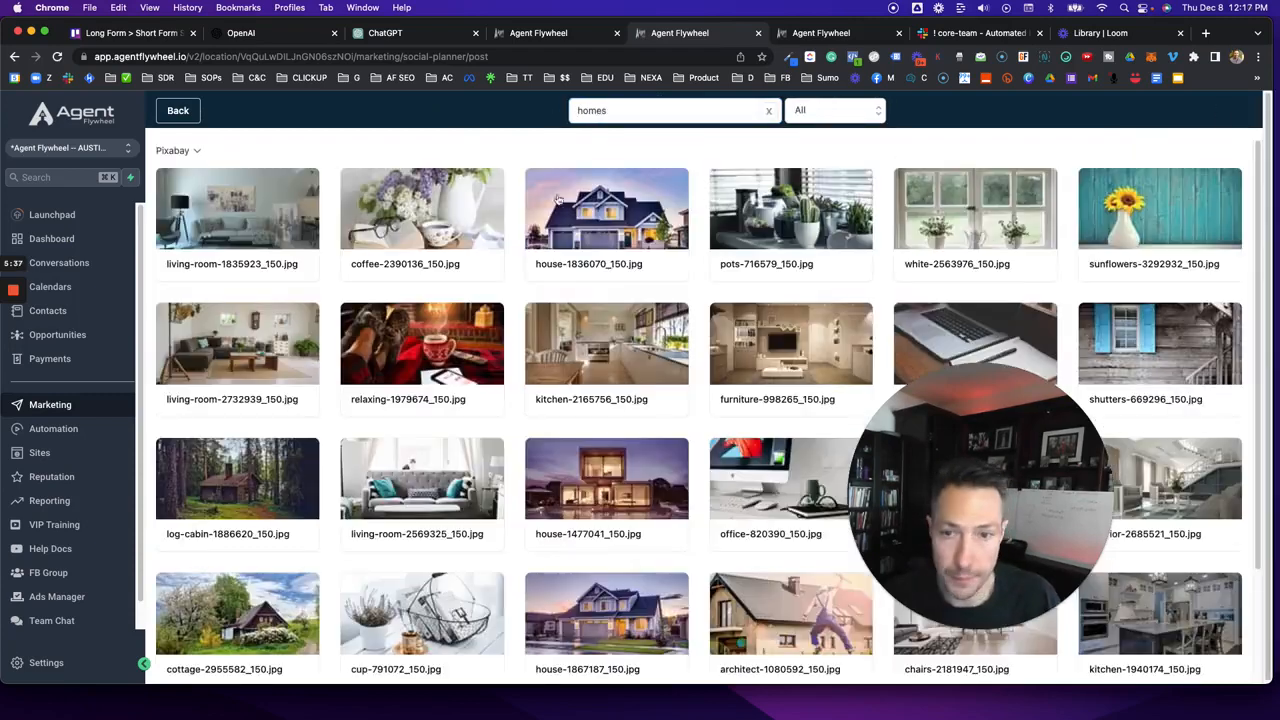
click(578, 212)
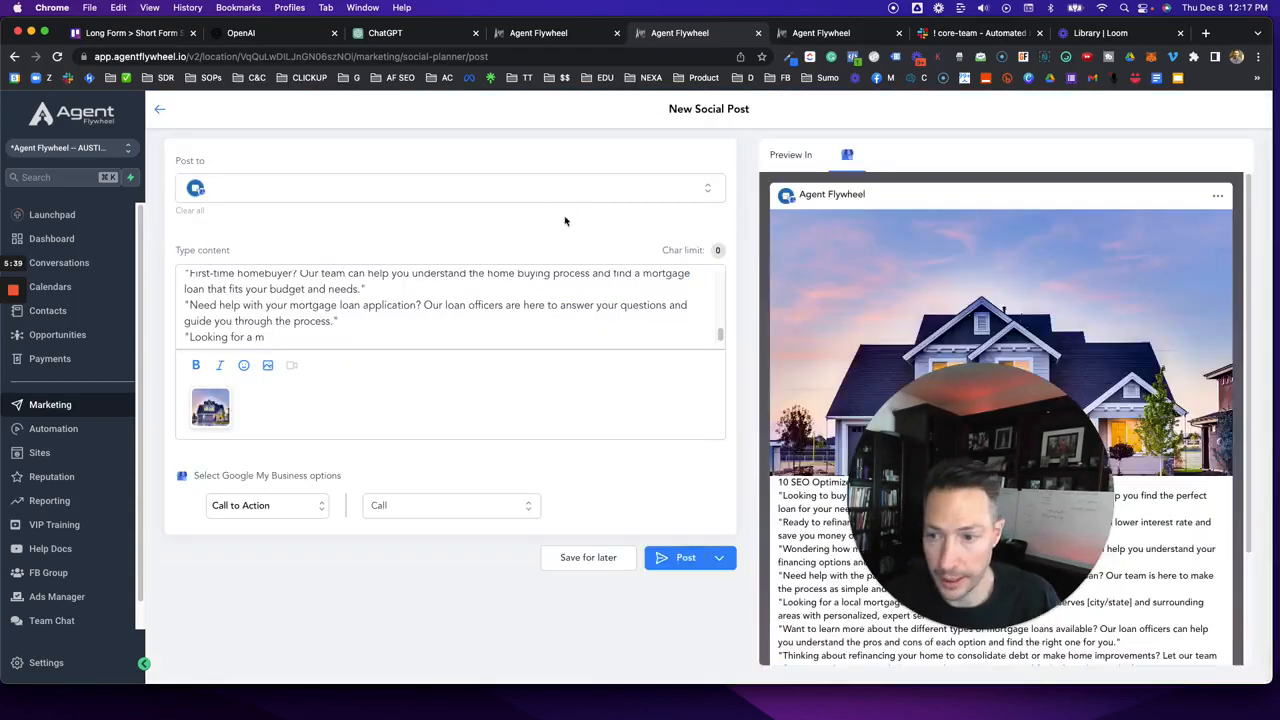
drag(940, 448, 318, 434)
scroll(828, 350, down, 3)
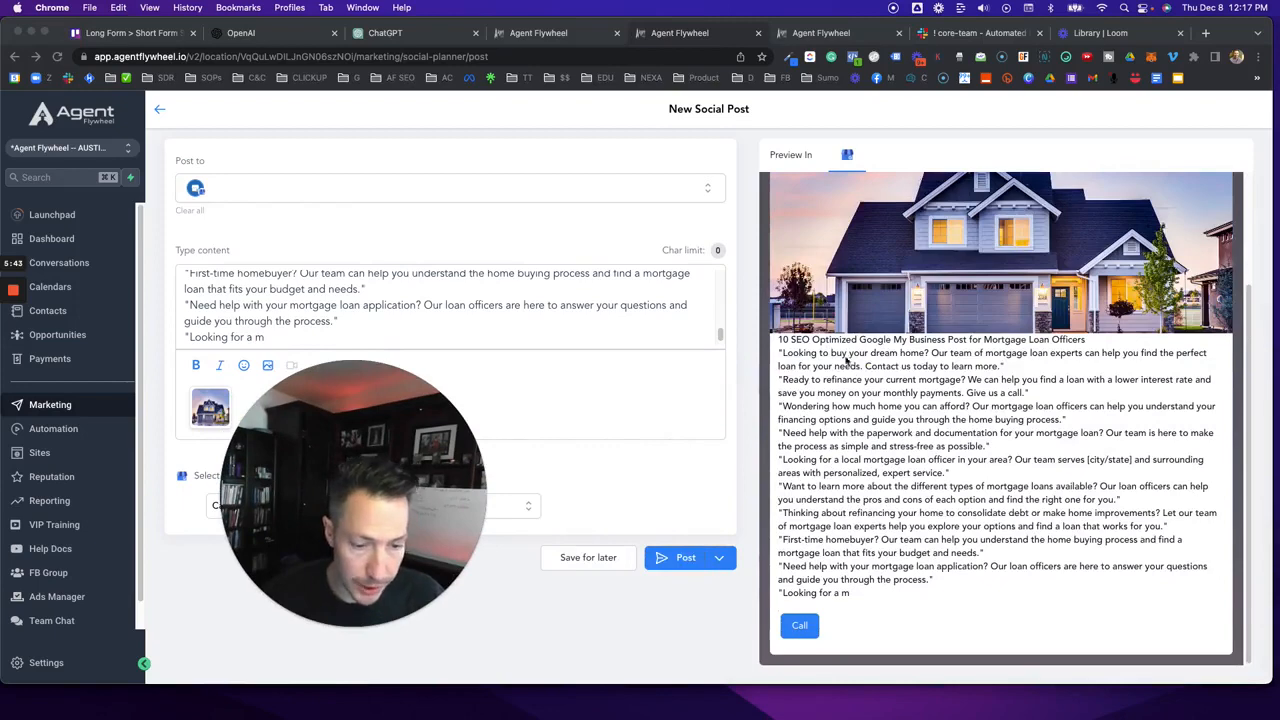
drag(385, 455, 1062, 413)
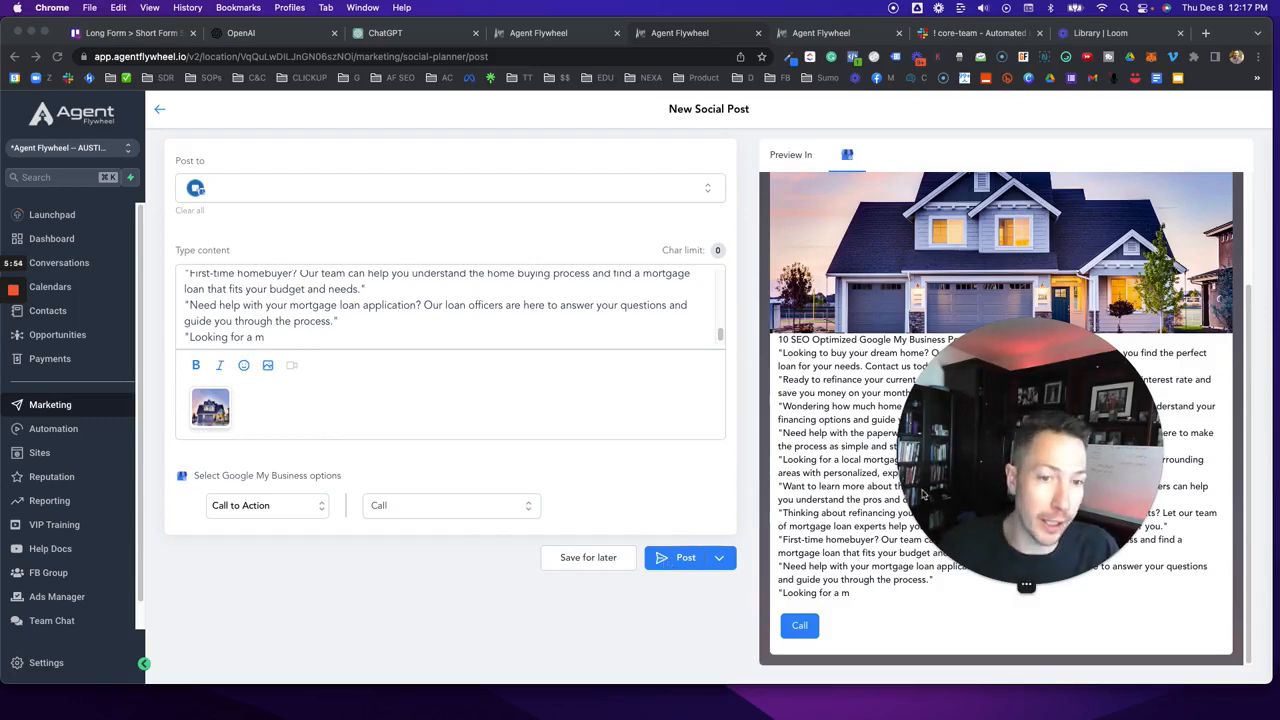
drag(923, 495, 386, 511)
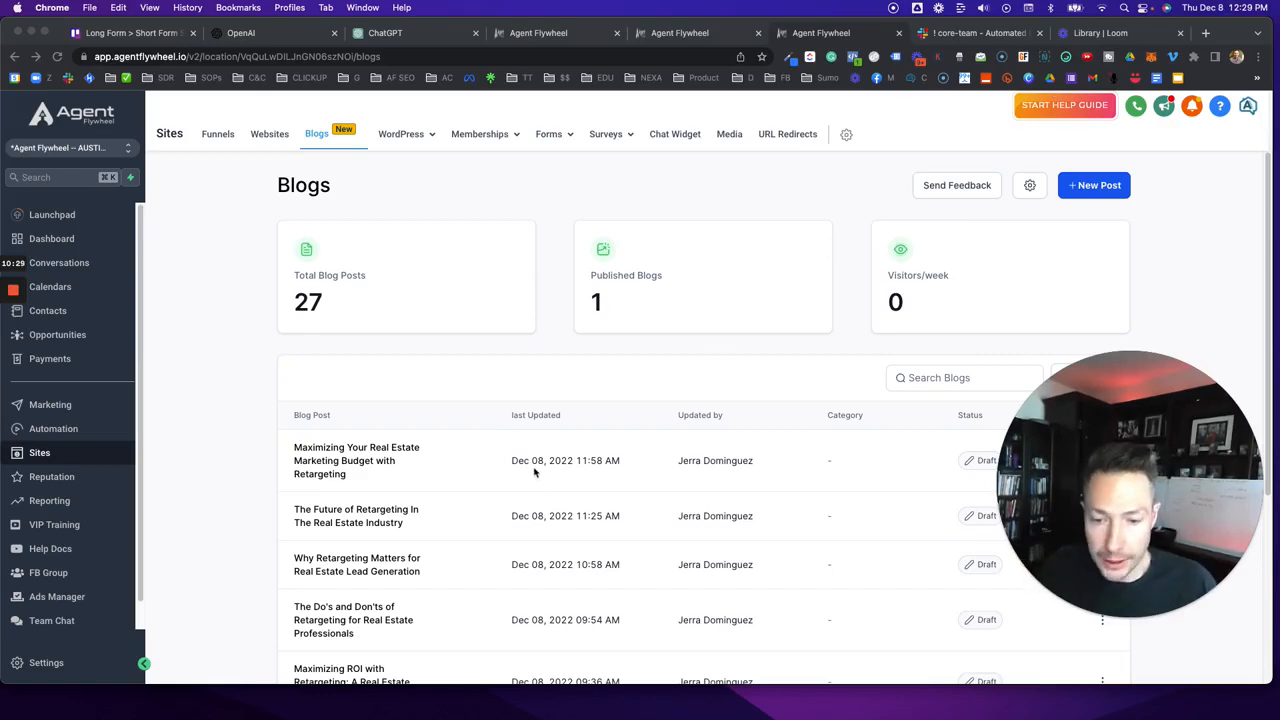
Look through the existing blog posts on the Blogs page of Sites.
scroll(550, 592, down, 3)
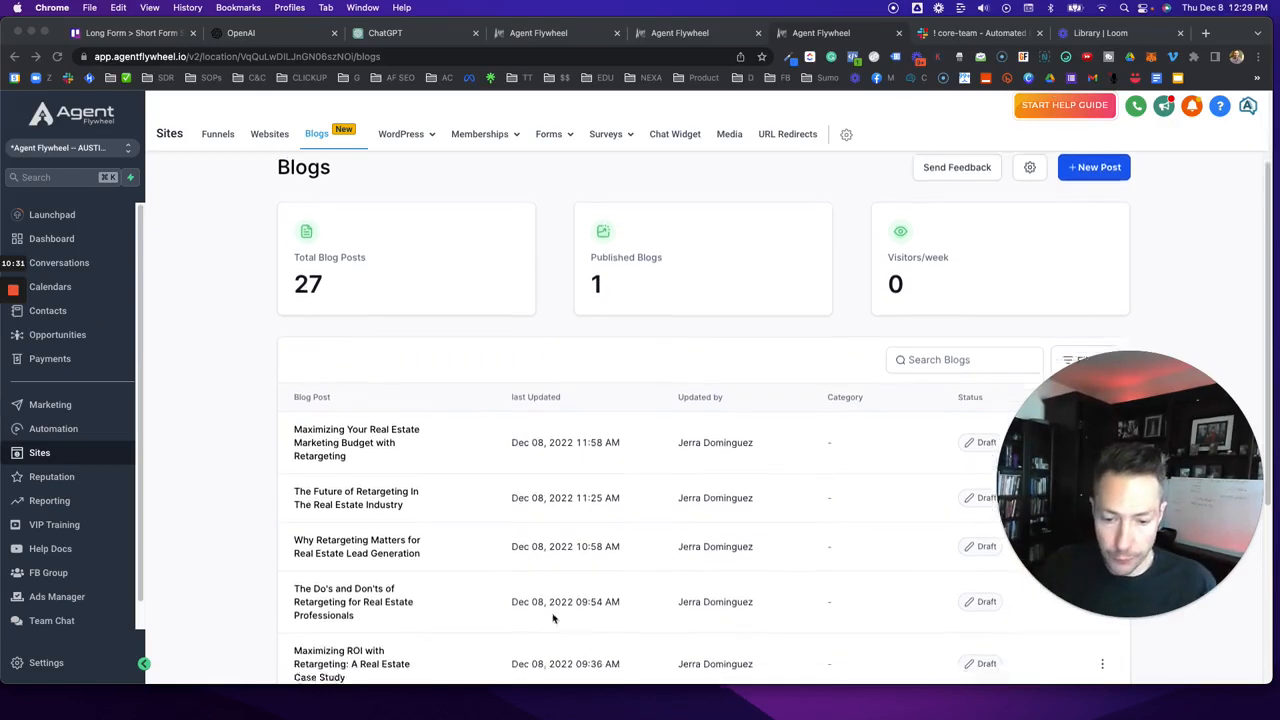
scroll(551, 613, down, 2)
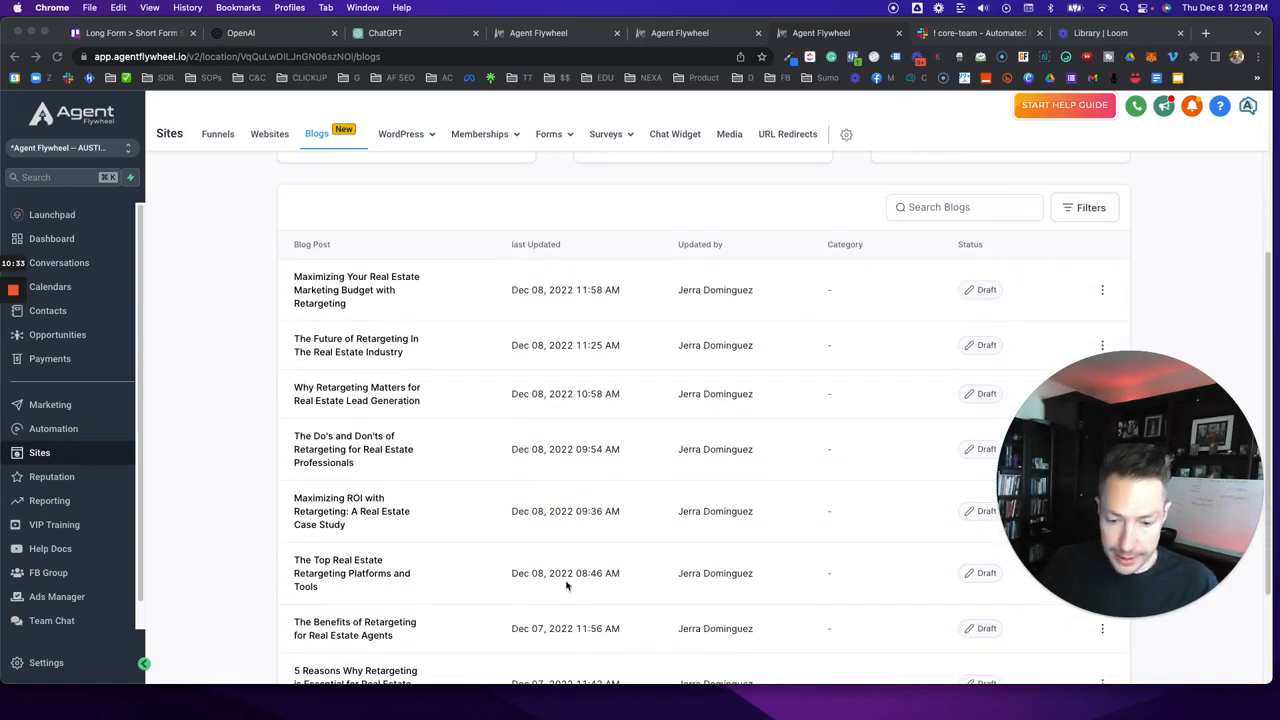
drag(1043, 512, 958, 408)
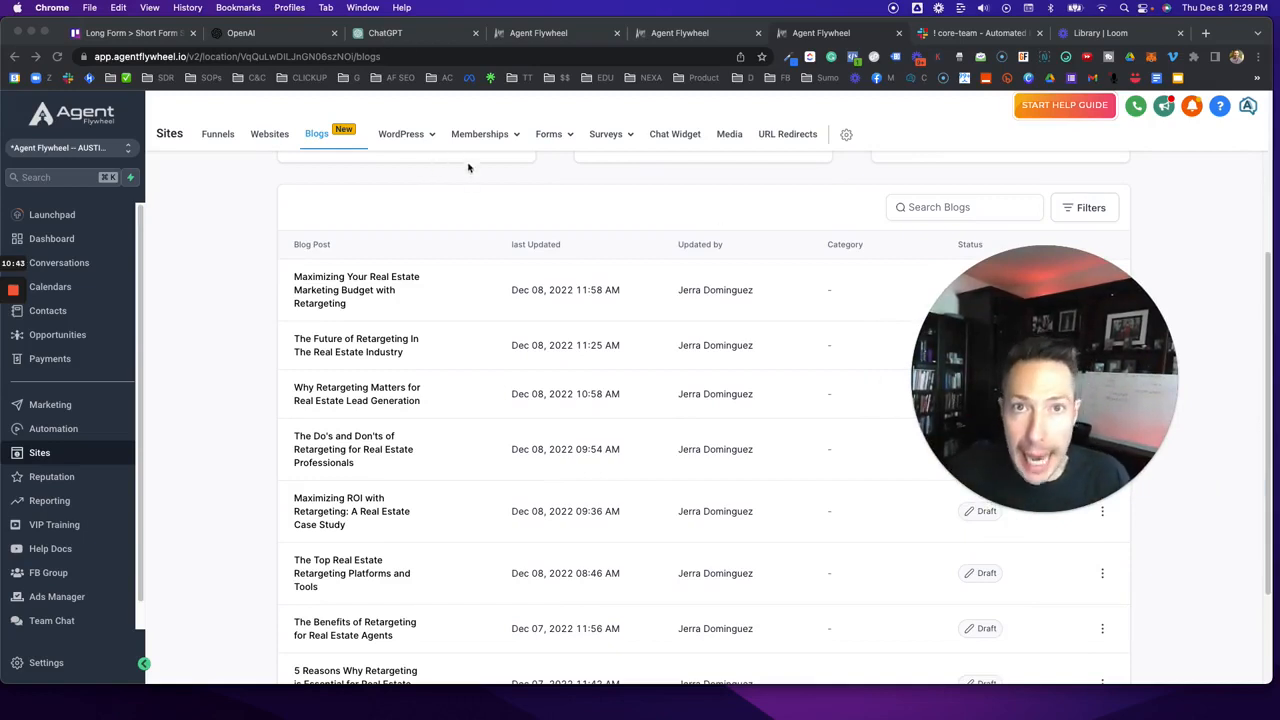
scroll(488, 242, up, 5)
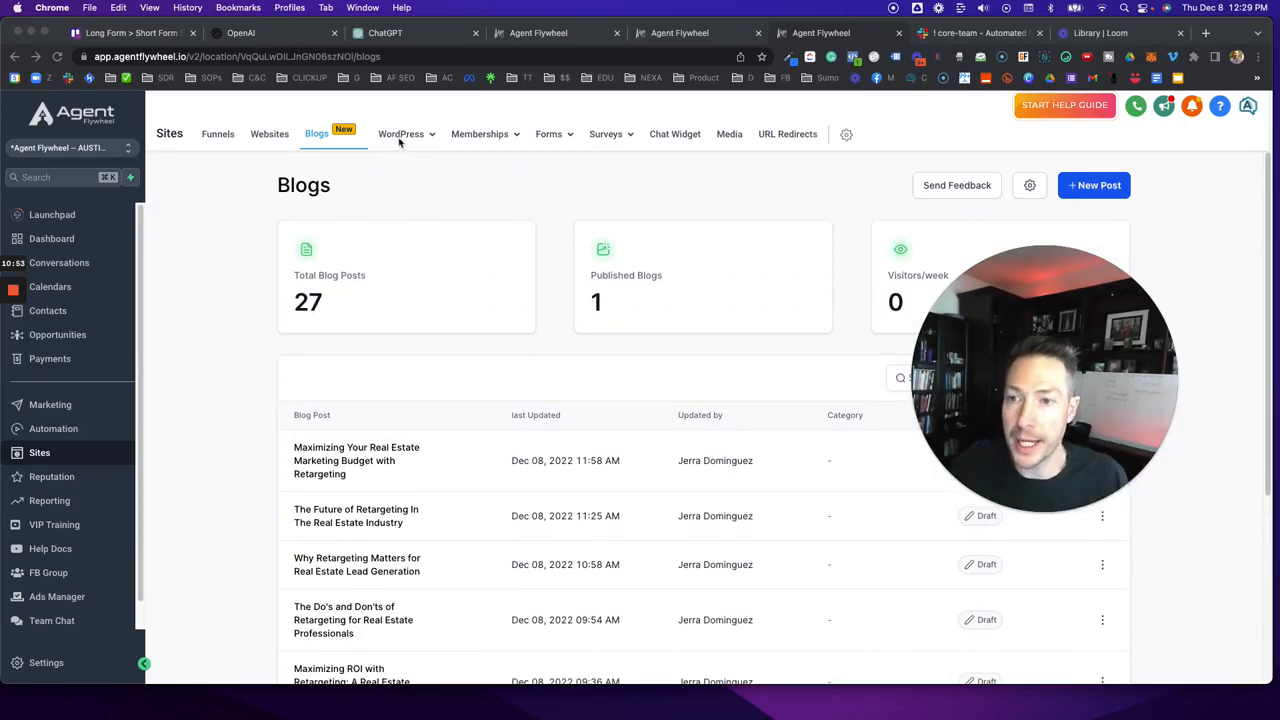
drag(1020, 350, 658, 404)
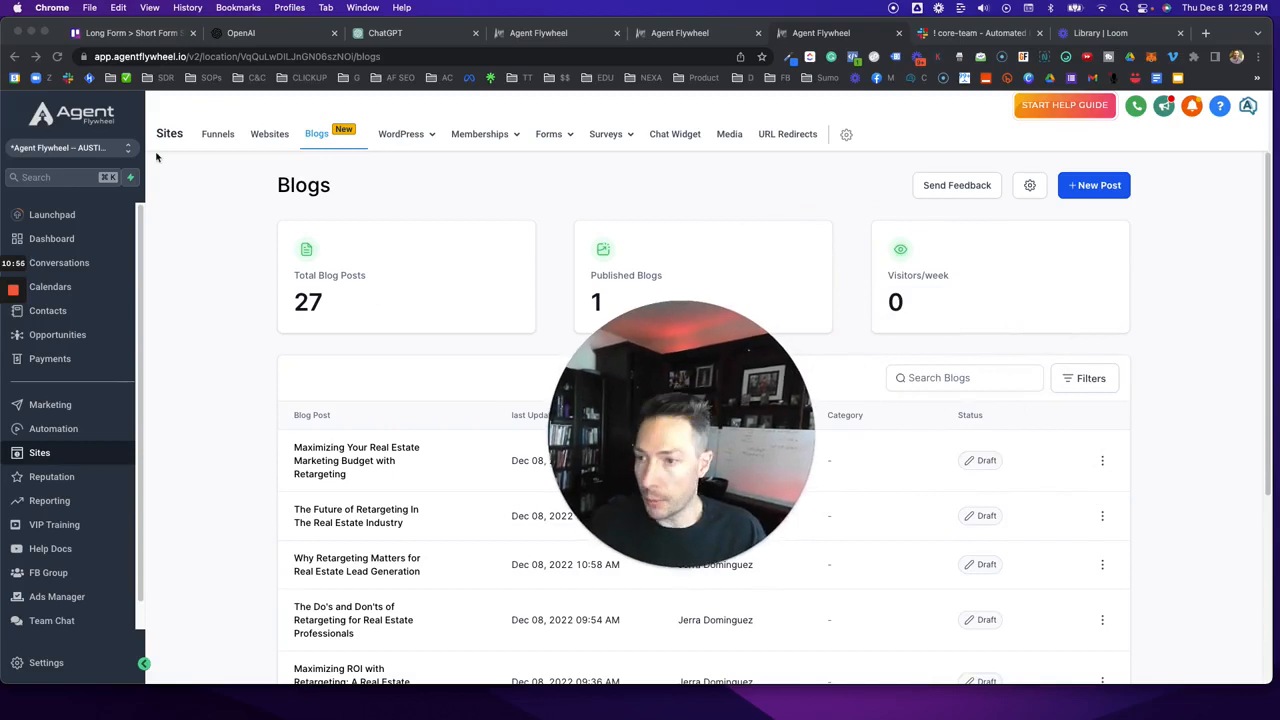
click(40, 454)
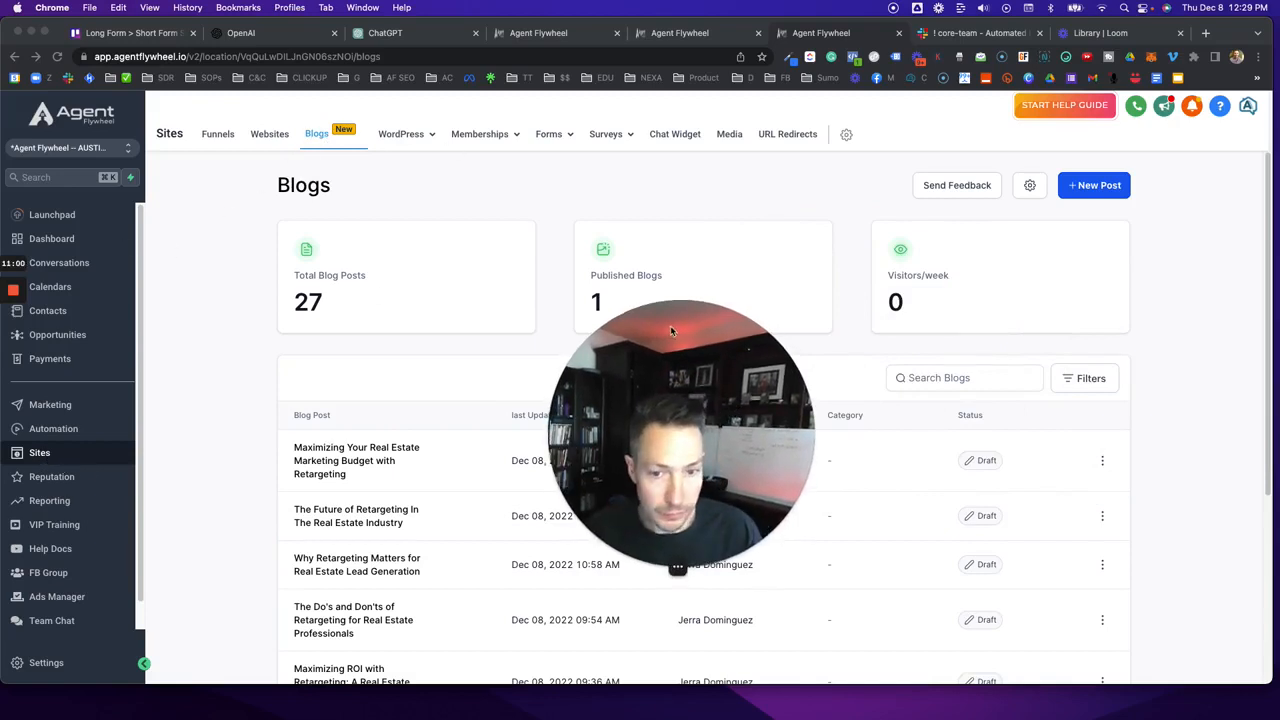
drag(671, 331, 683, 291)
drag(650, 335, 652, 252)
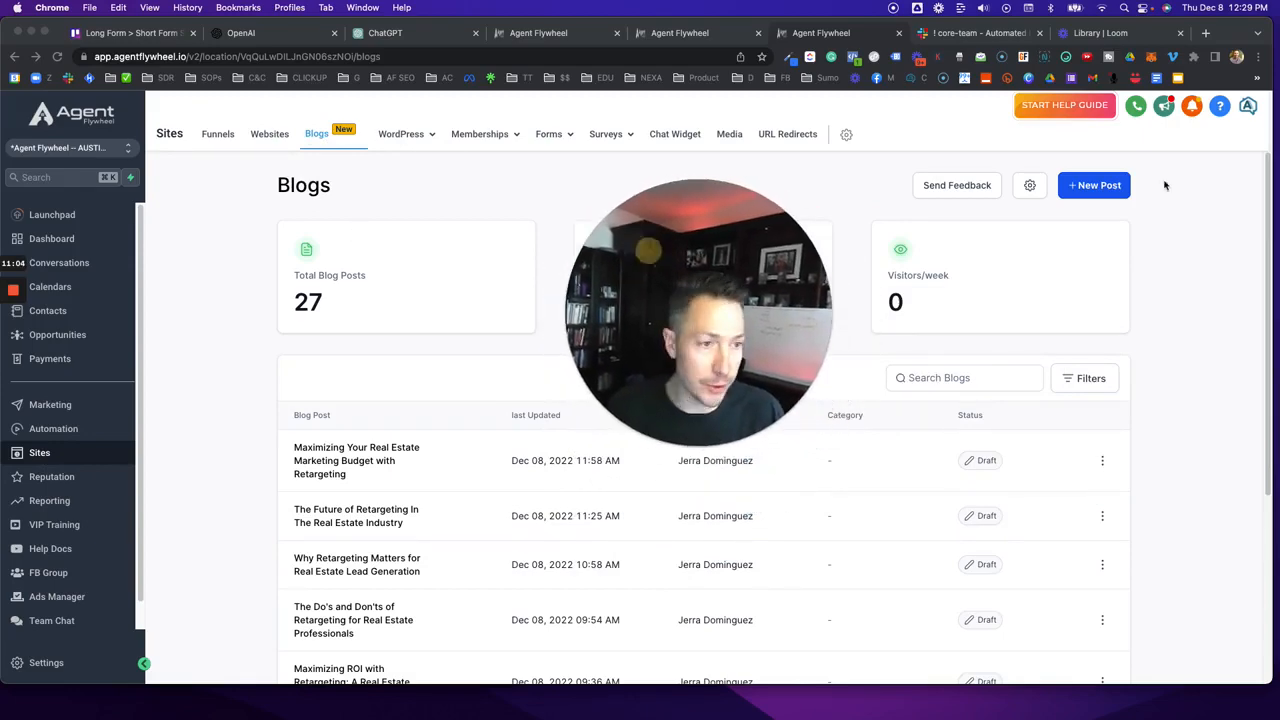
Start a new blog post and paste "10 SEO Optimized Google My Business Post for Mortgage Loan Officers" from the ChatGPT prompt as its title.
click(1103, 186)
drag(757, 310, 1107, 324)
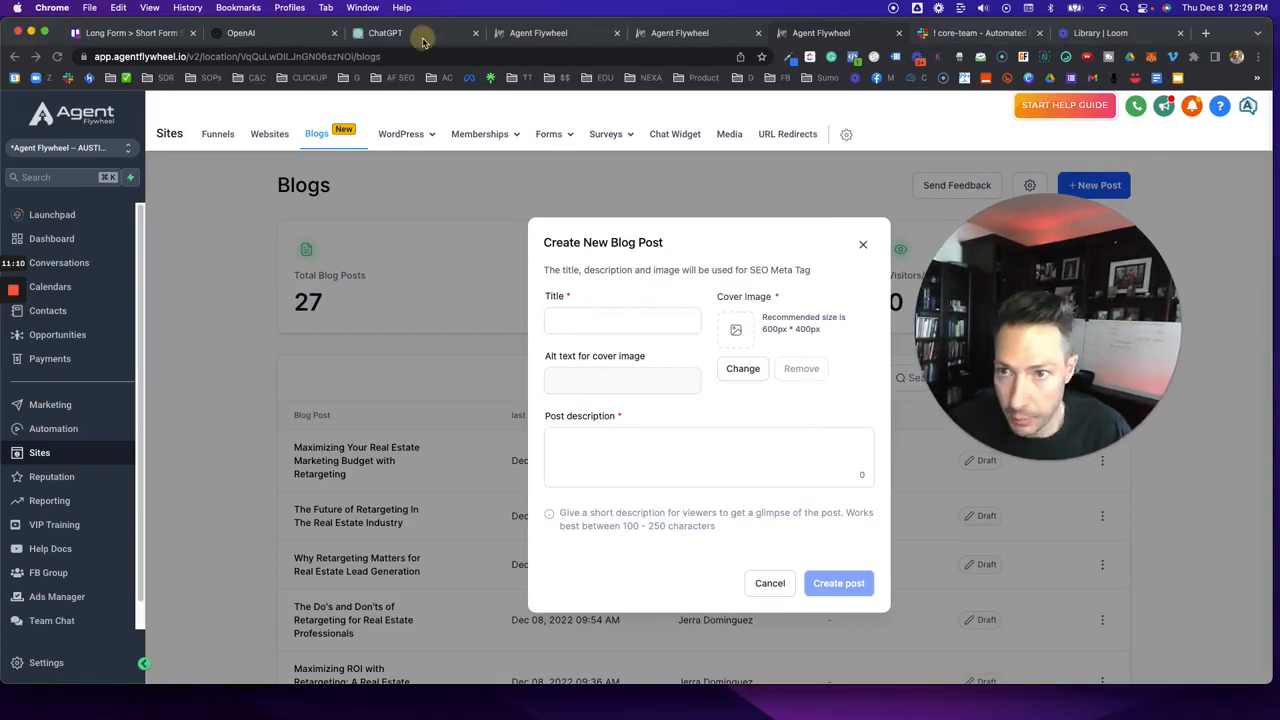
click(424, 33)
drag(511, 114, 845, 118)
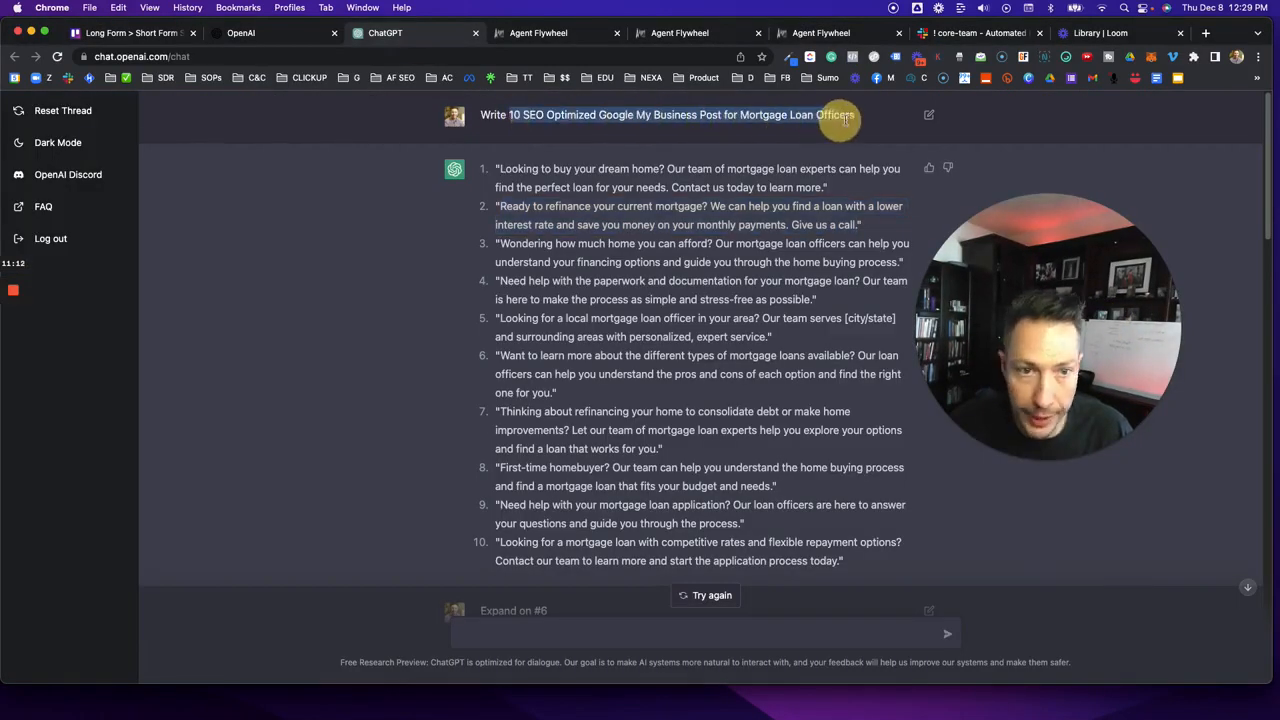
right_click(855, 117)
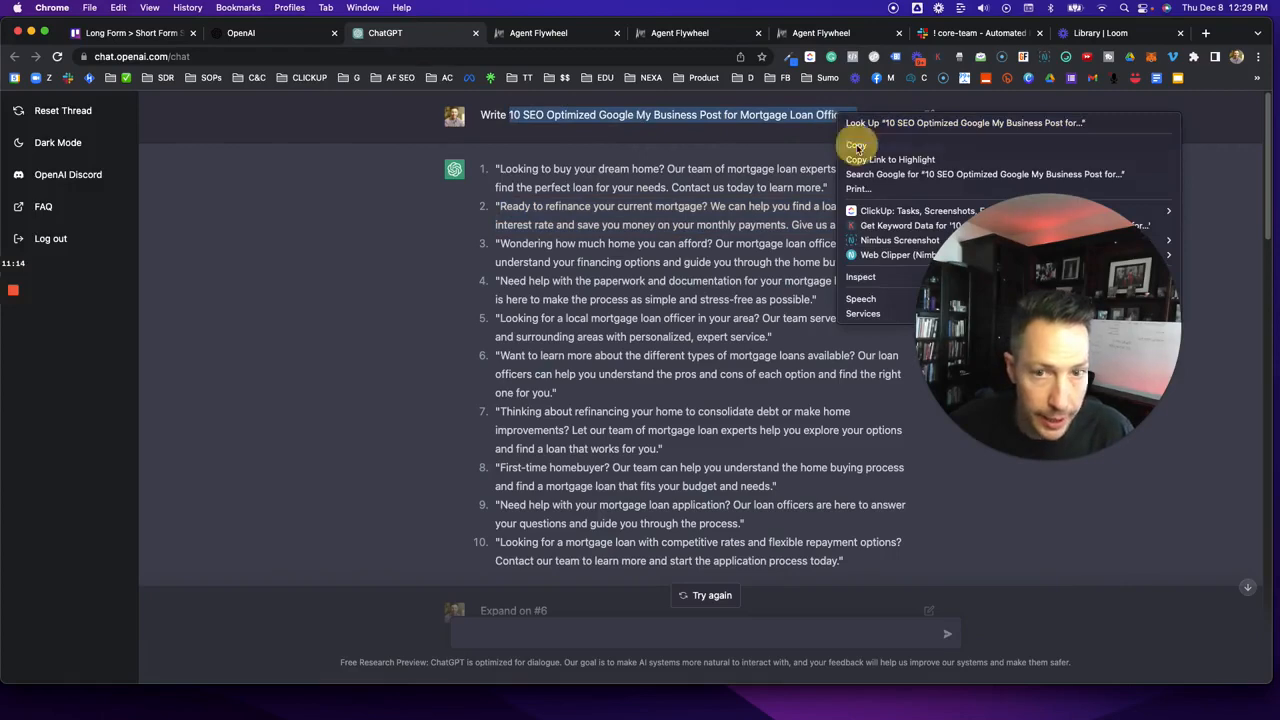
click(857, 141)
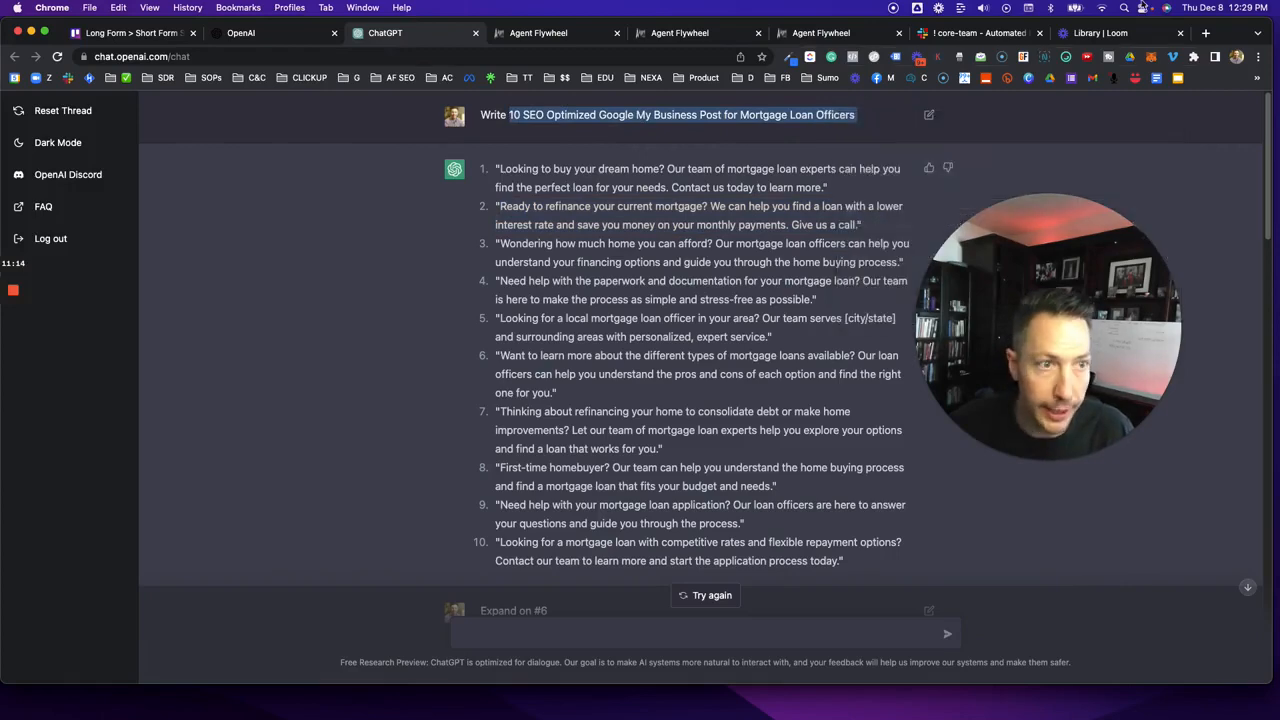
click(836, 33)
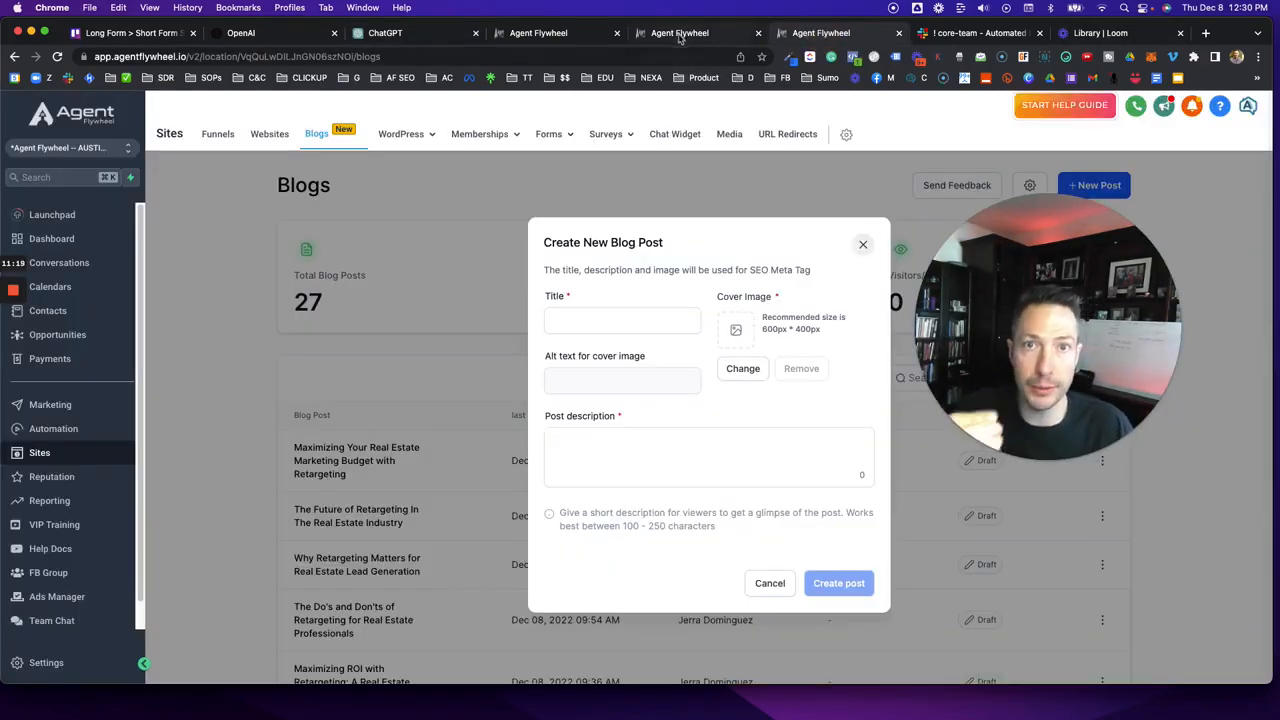
right_click(556, 321)
click(576, 400)
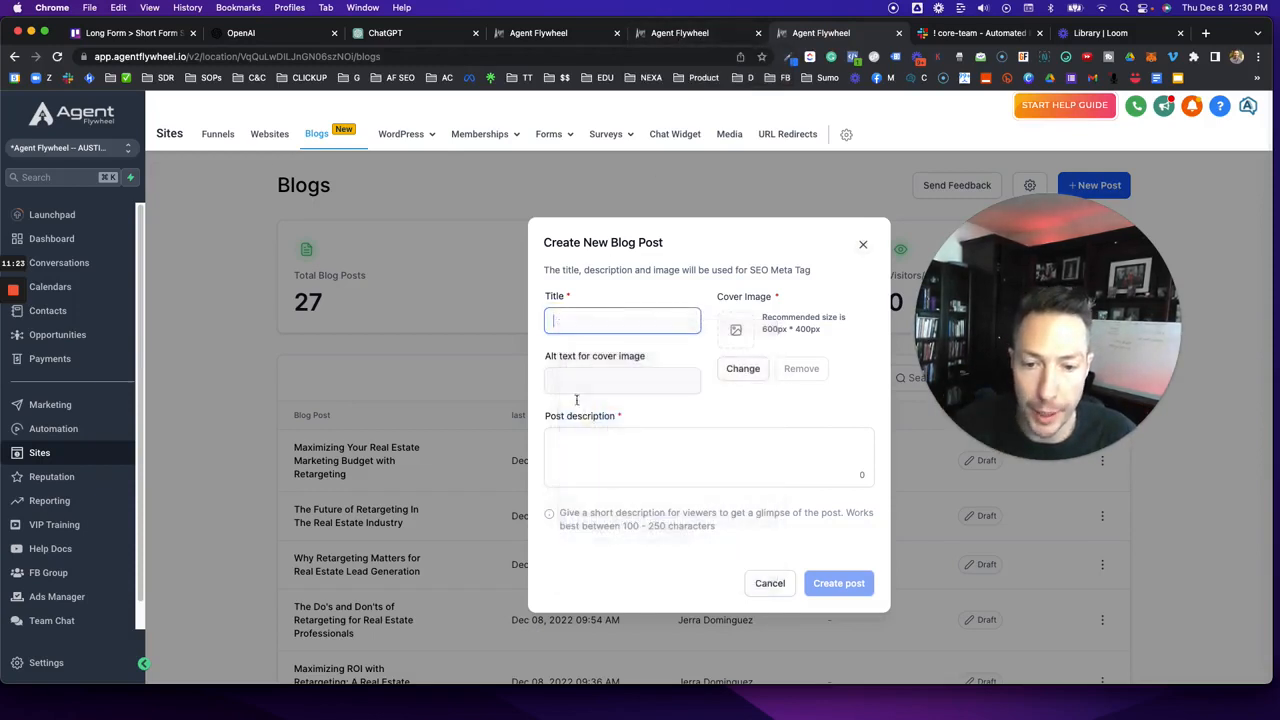
Choose 5 Tips Dec.png from My Media as the blog post's cover image.
click(750, 370)
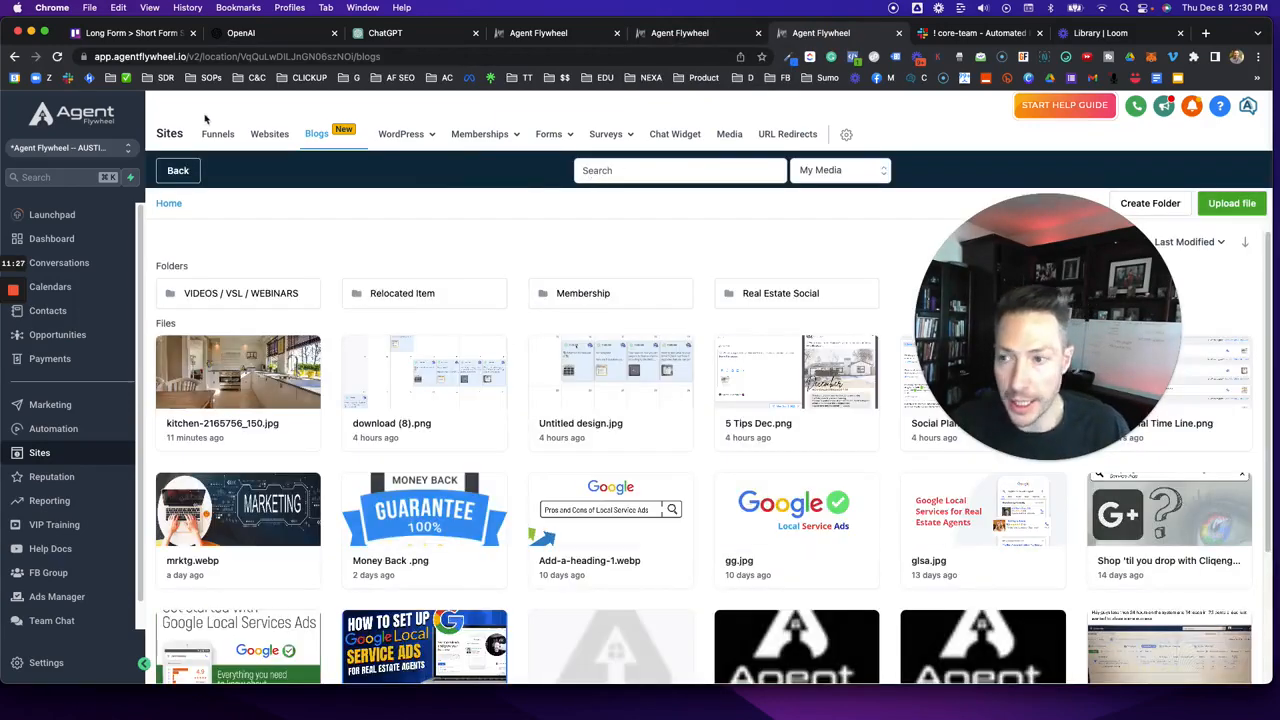
click(840, 170)
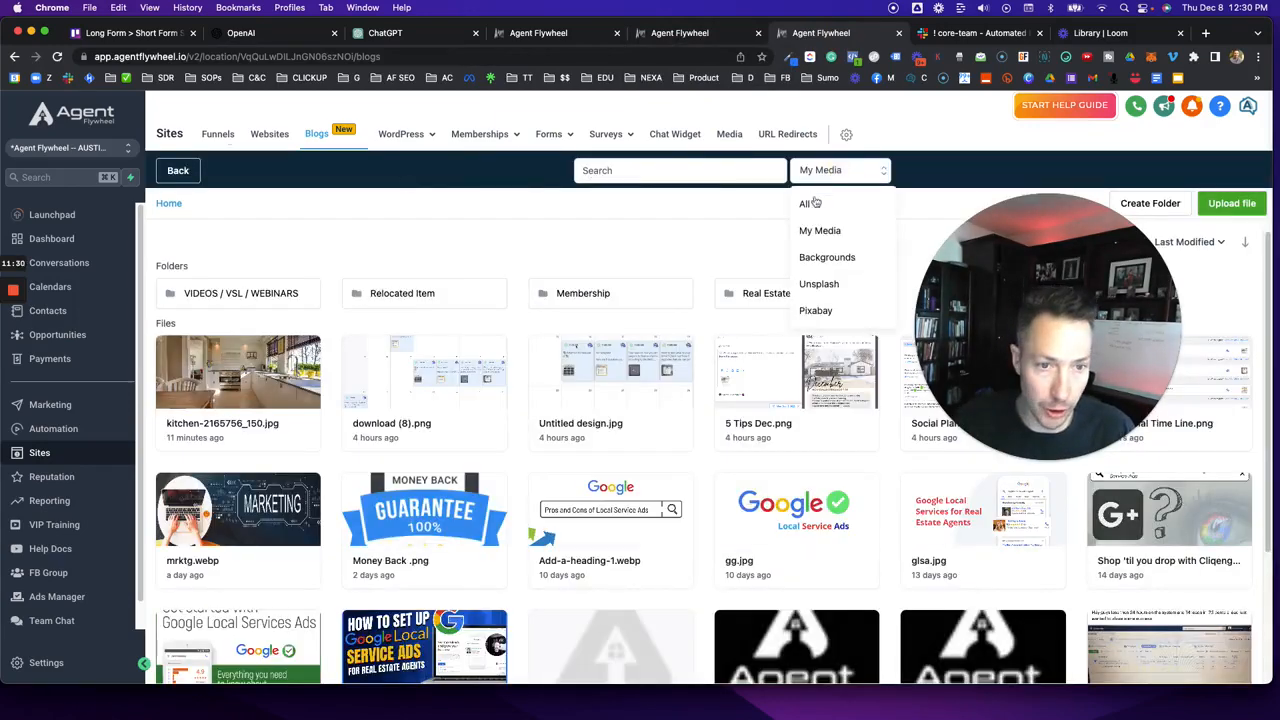
click(790, 398)
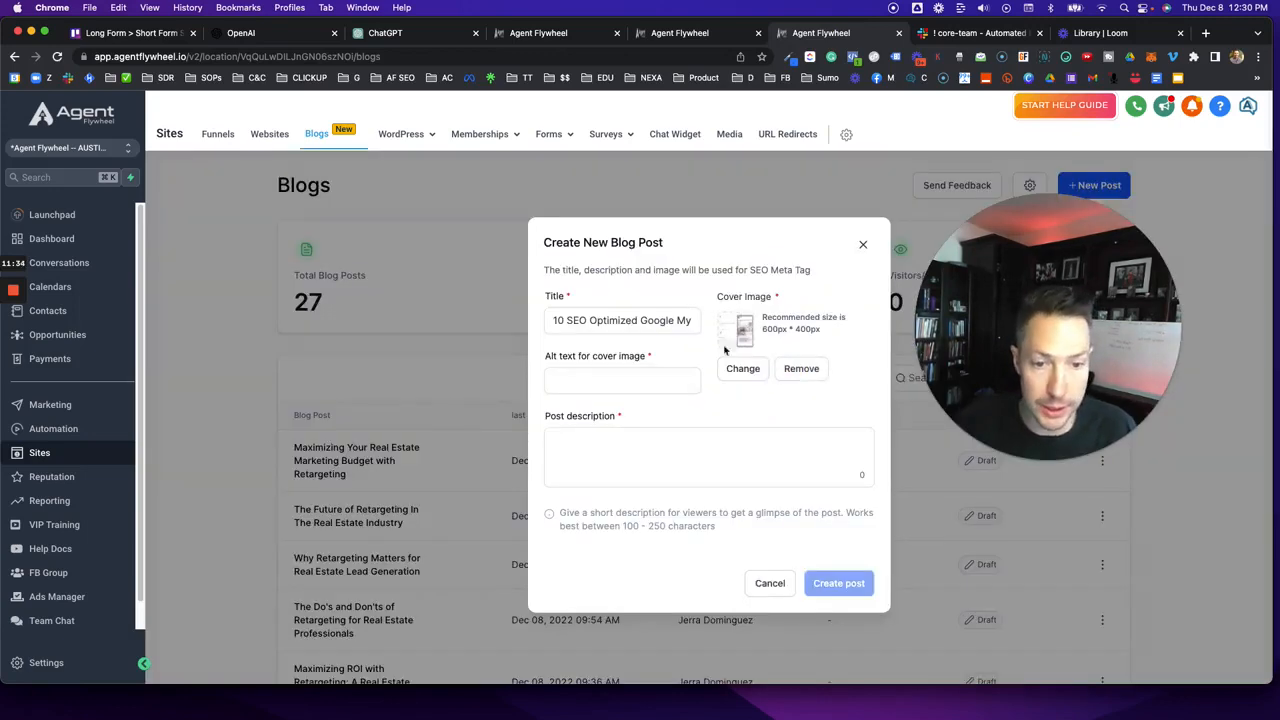
Paste "10 SEO Optimized Google My Business Post for Mortgage Loan Officers" as the cover image alt text and post description, and create the post.
click(591, 379)
right_click(591, 379)
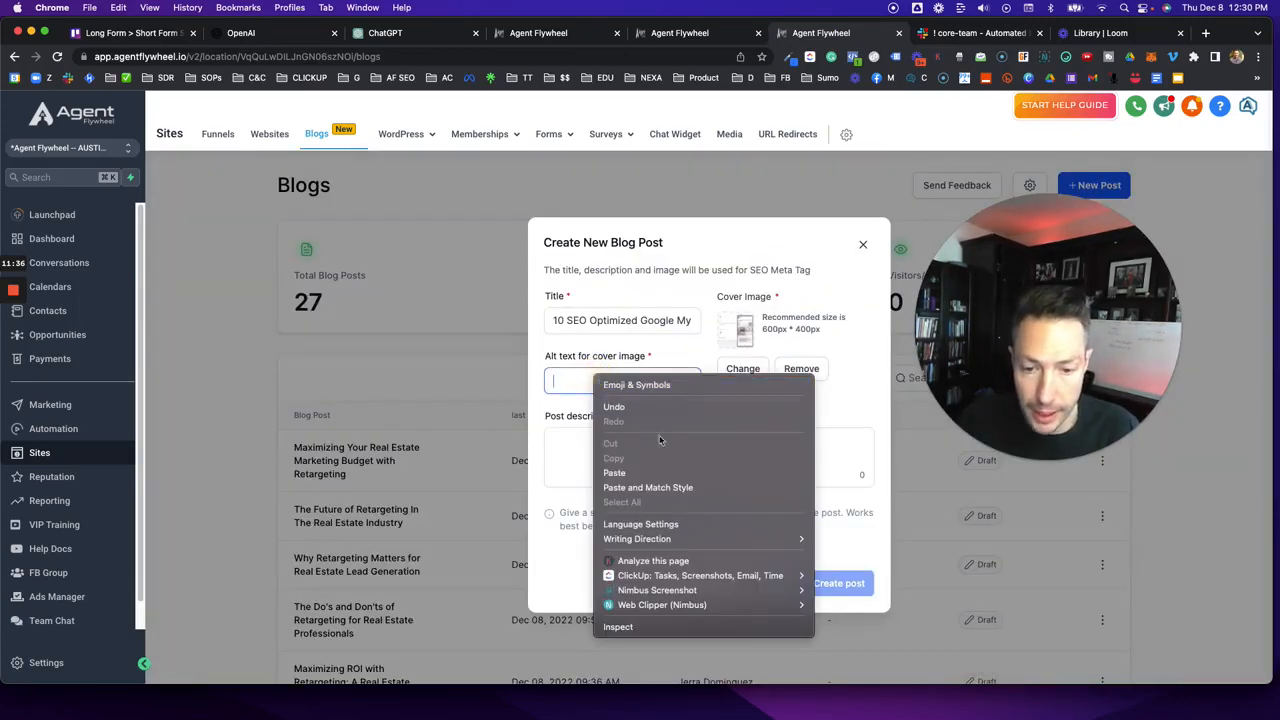
click(612, 471)
click(572, 441)
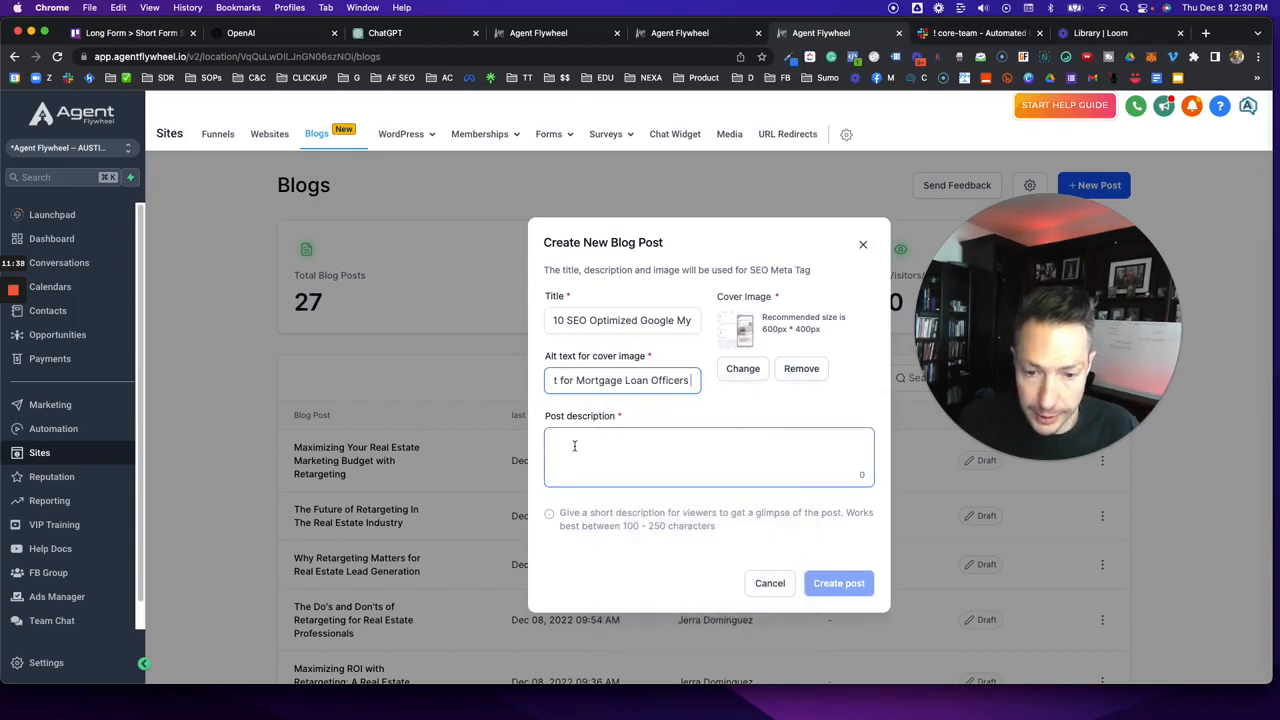
right_click(570, 439)
click(592, 538)
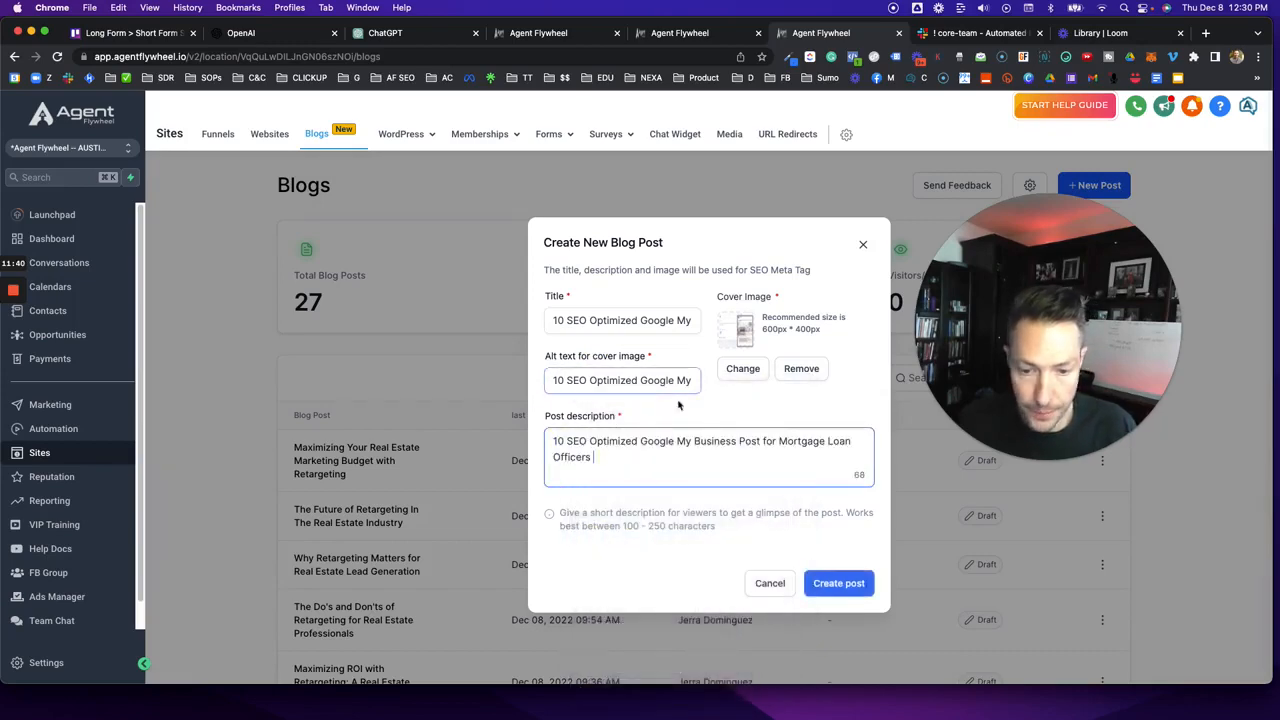
click(838, 583)
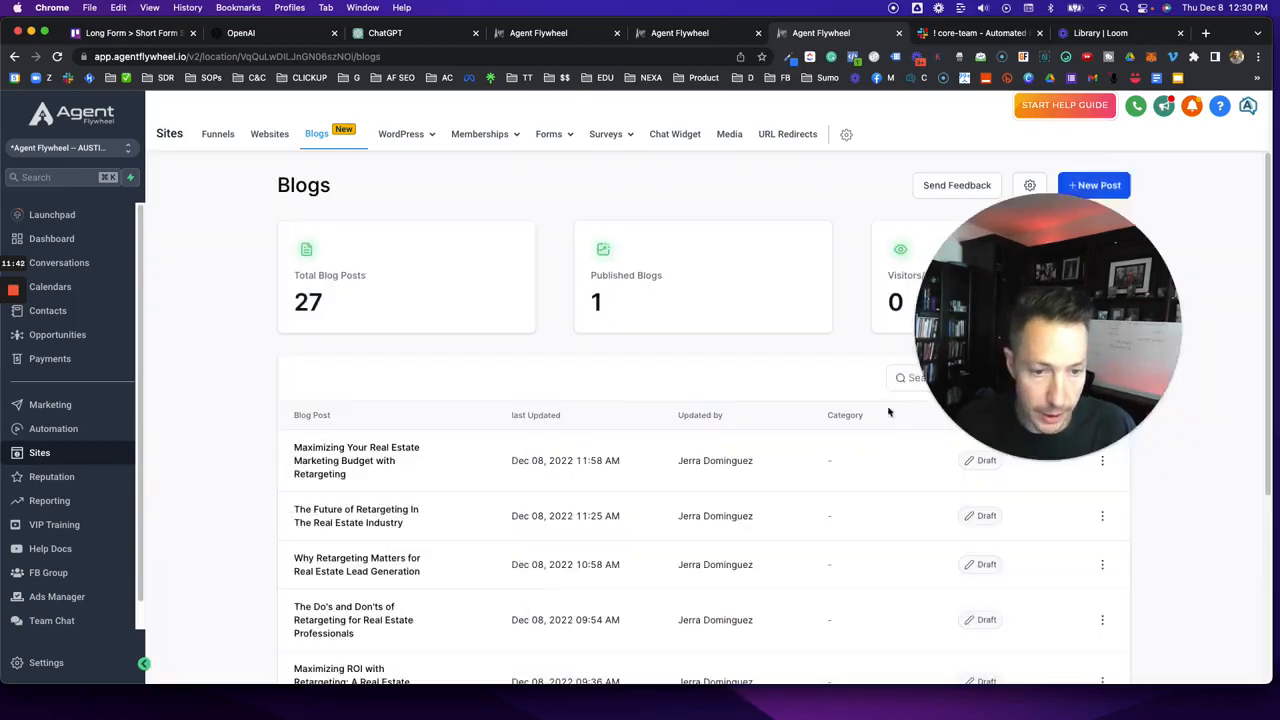
drag(1088, 330, 1054, 257)
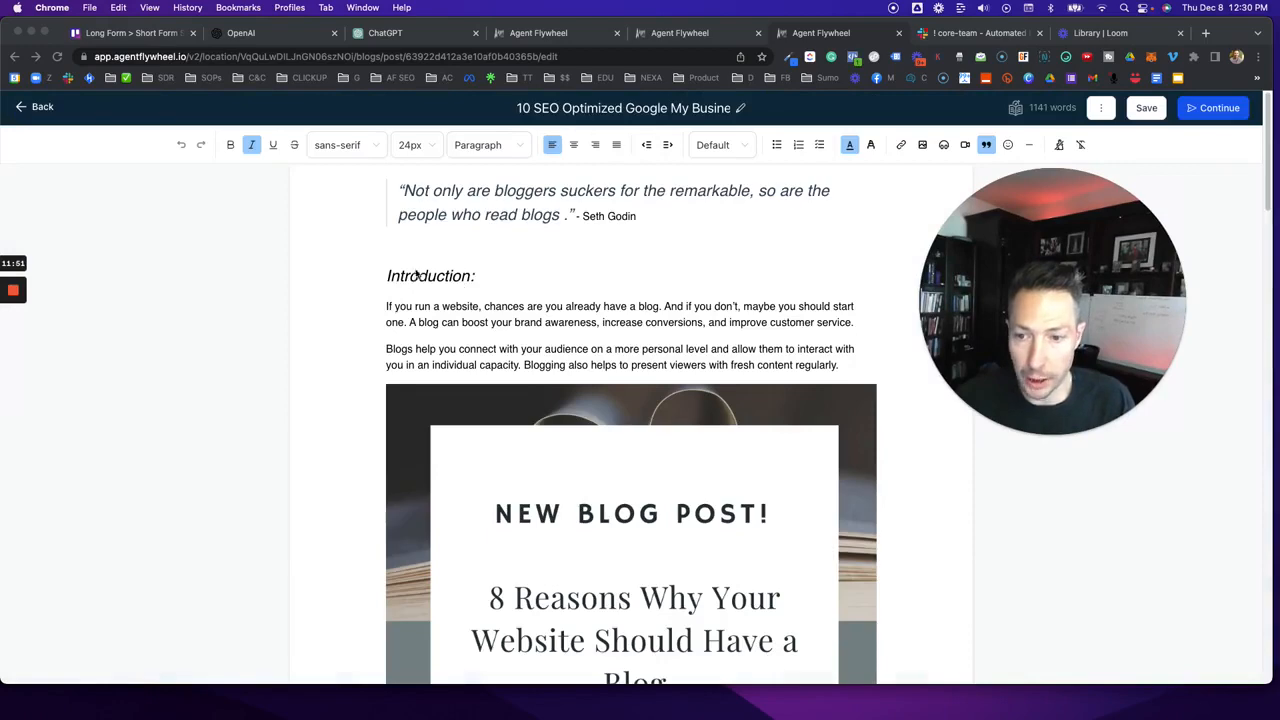
Switch to ChatGPT and look over the ten generated Google My Business posts.
click(390, 33)
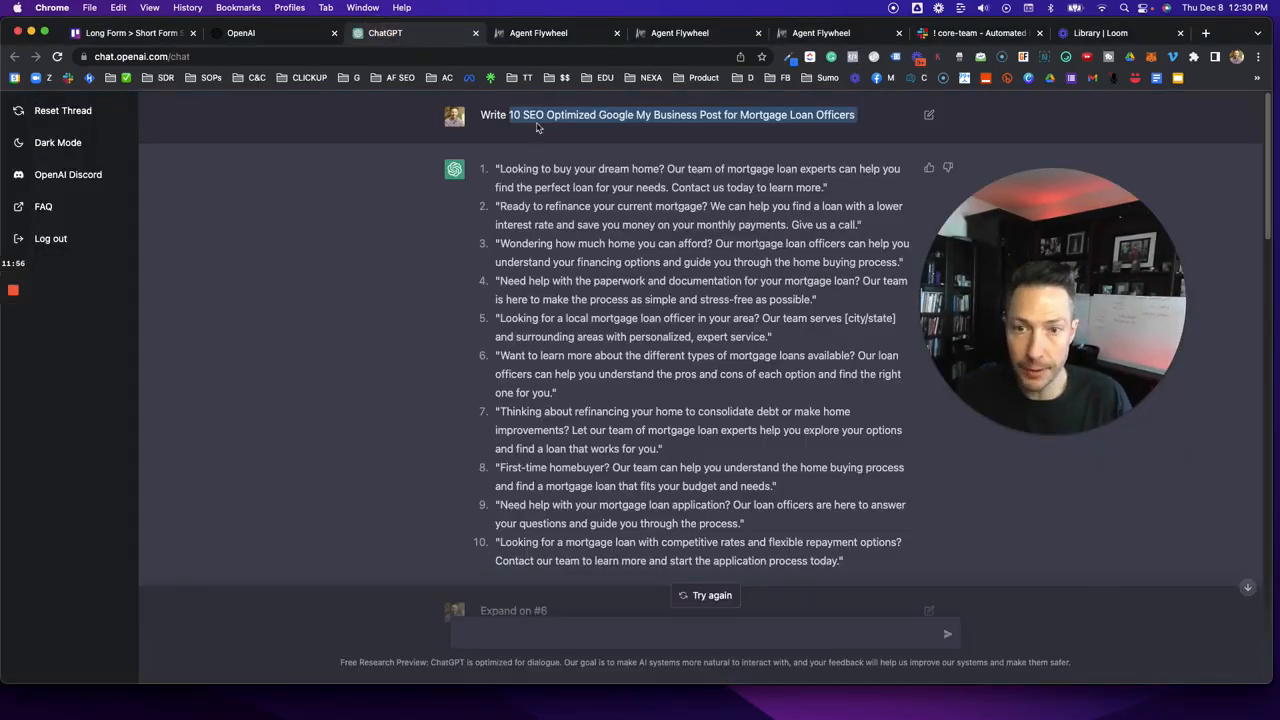
scroll(550, 170, down, 3)
scroll(598, 147, up, 3)
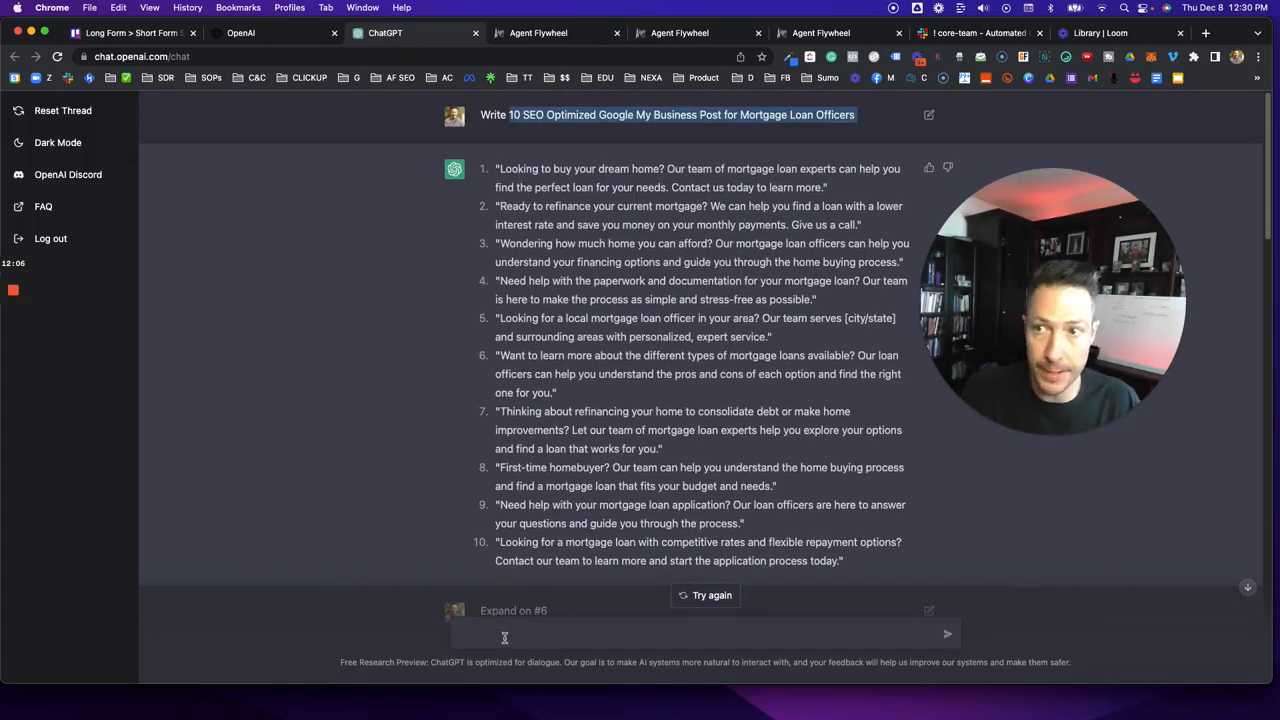
click(621, 200)
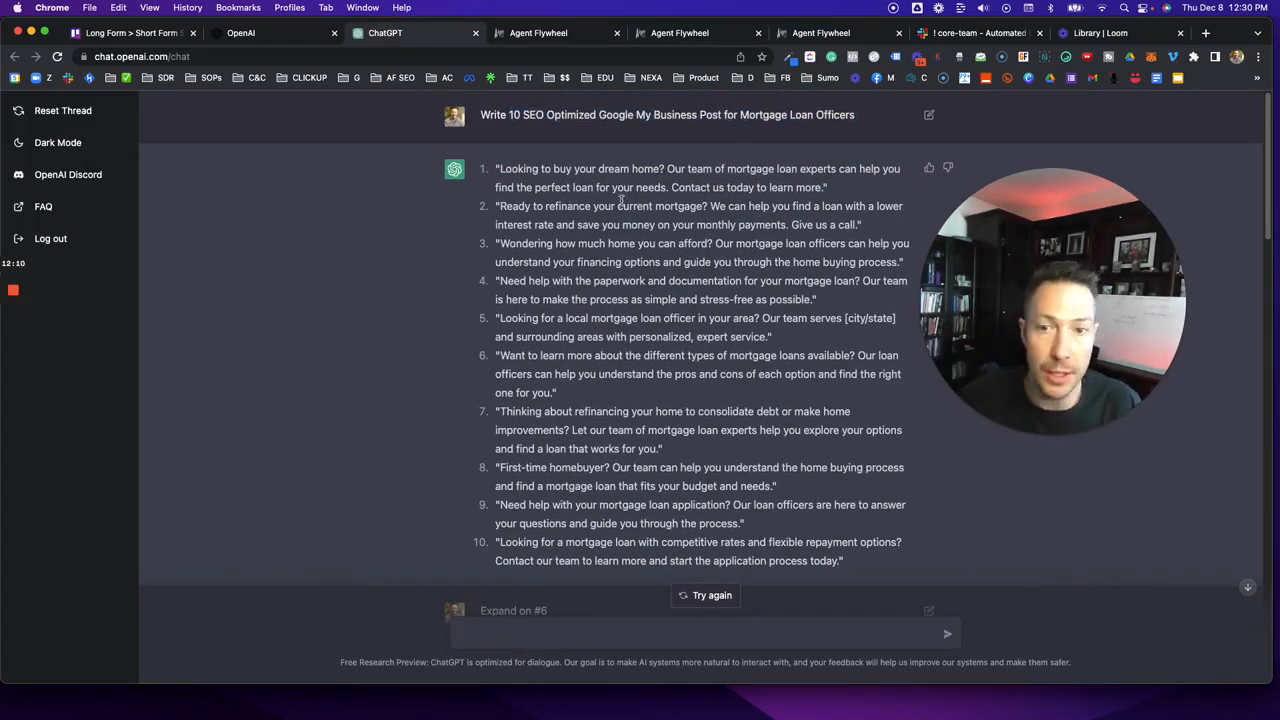
click(585, 637)
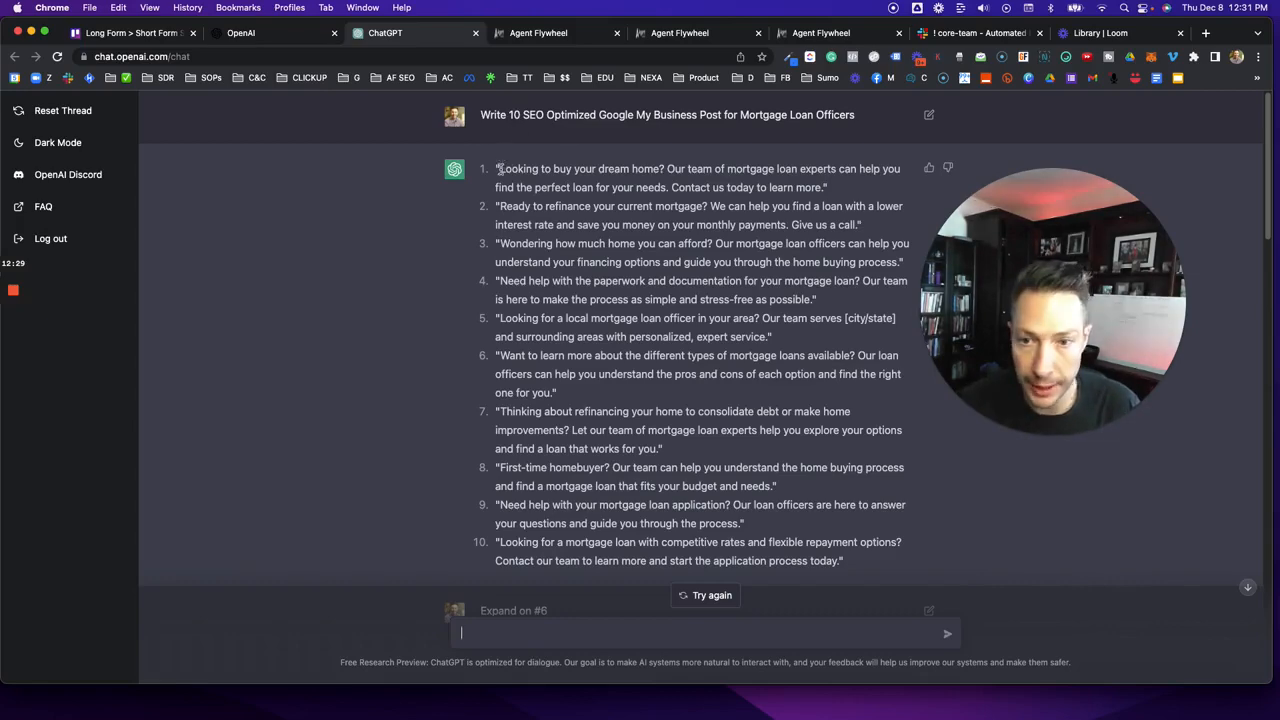
Copy the first generated post, "Looking to buy your dream home?", from ChatGPT.
drag(500, 168, 820, 188)
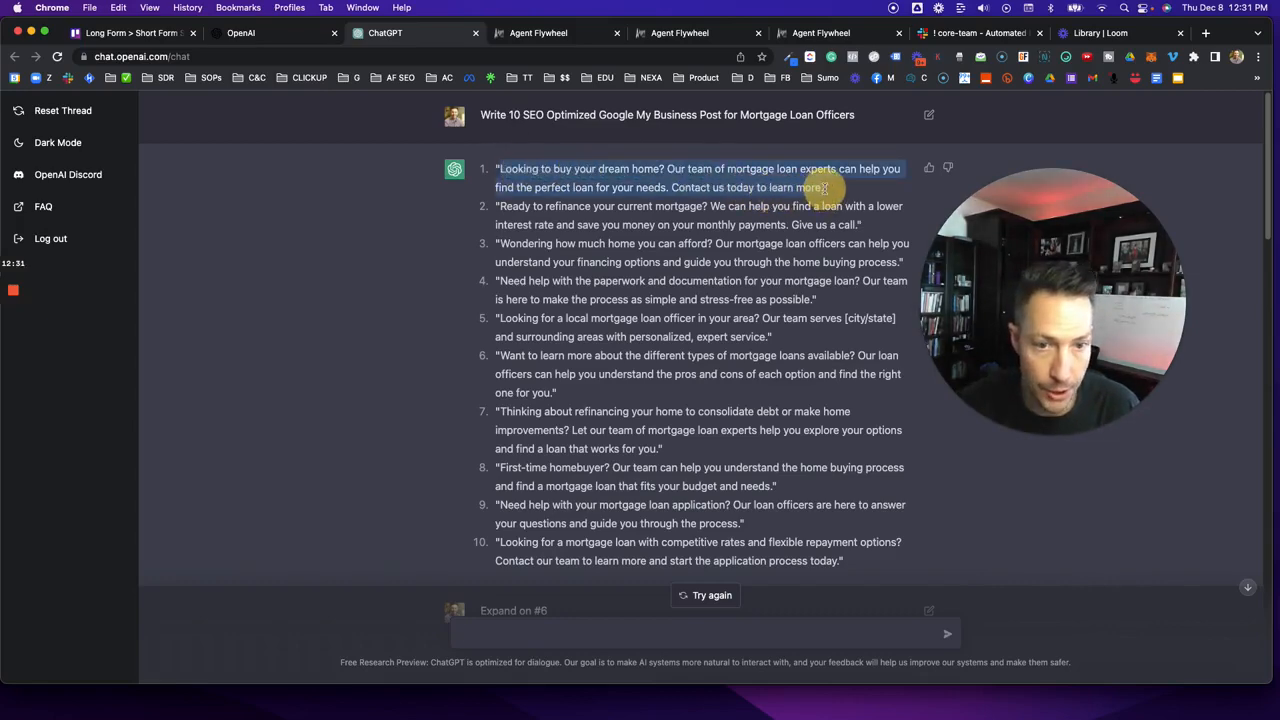
right_click(800, 190)
click(818, 219)
Copy ChatGPT's full "Expand on #6" answer about mortgage loan types and paste it below the Introduction heading in the Agent Flywheel blog post.
scroll(491, 93, down, 5)
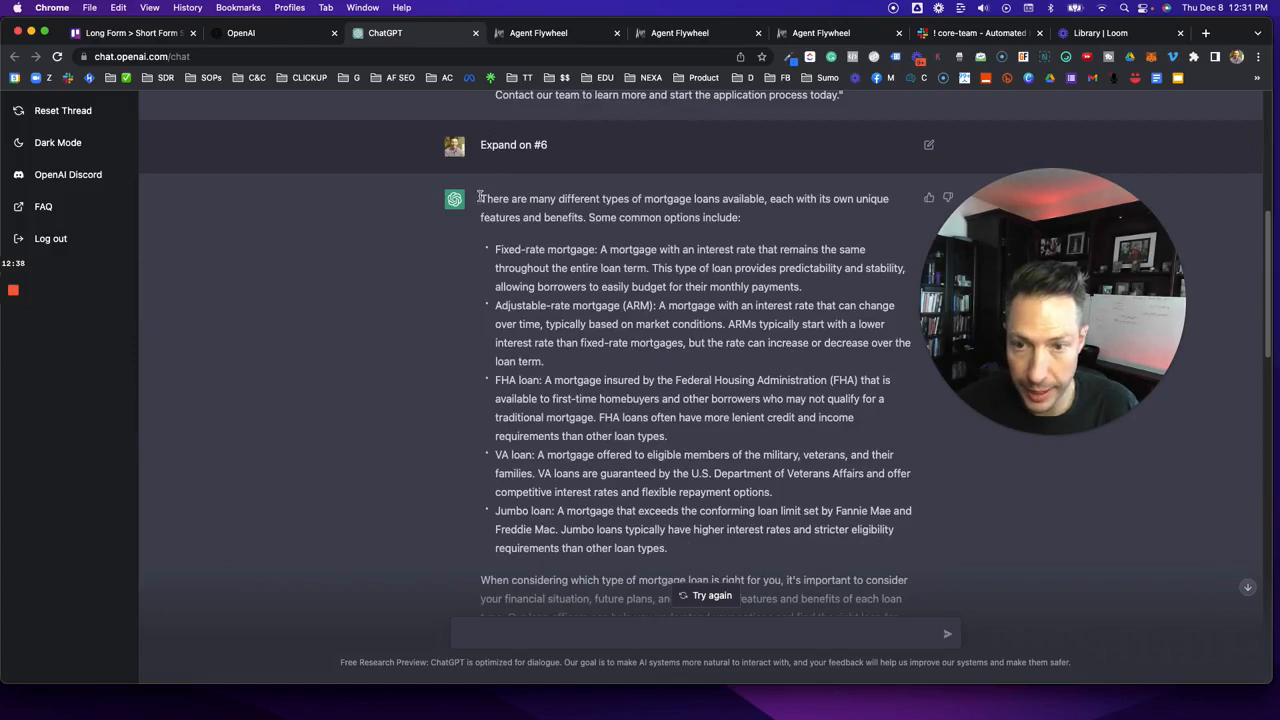
drag(480, 197, 903, 497)
right_click(532, 452)
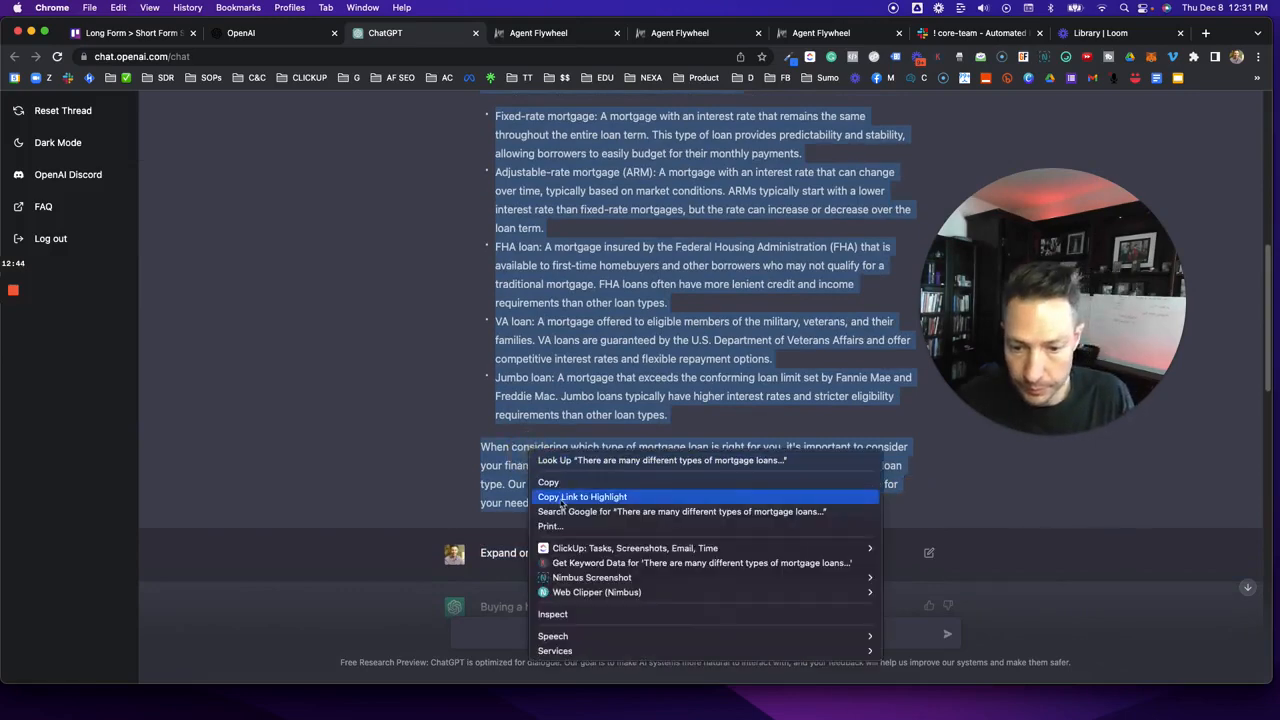
click(550, 482)
click(818, 33)
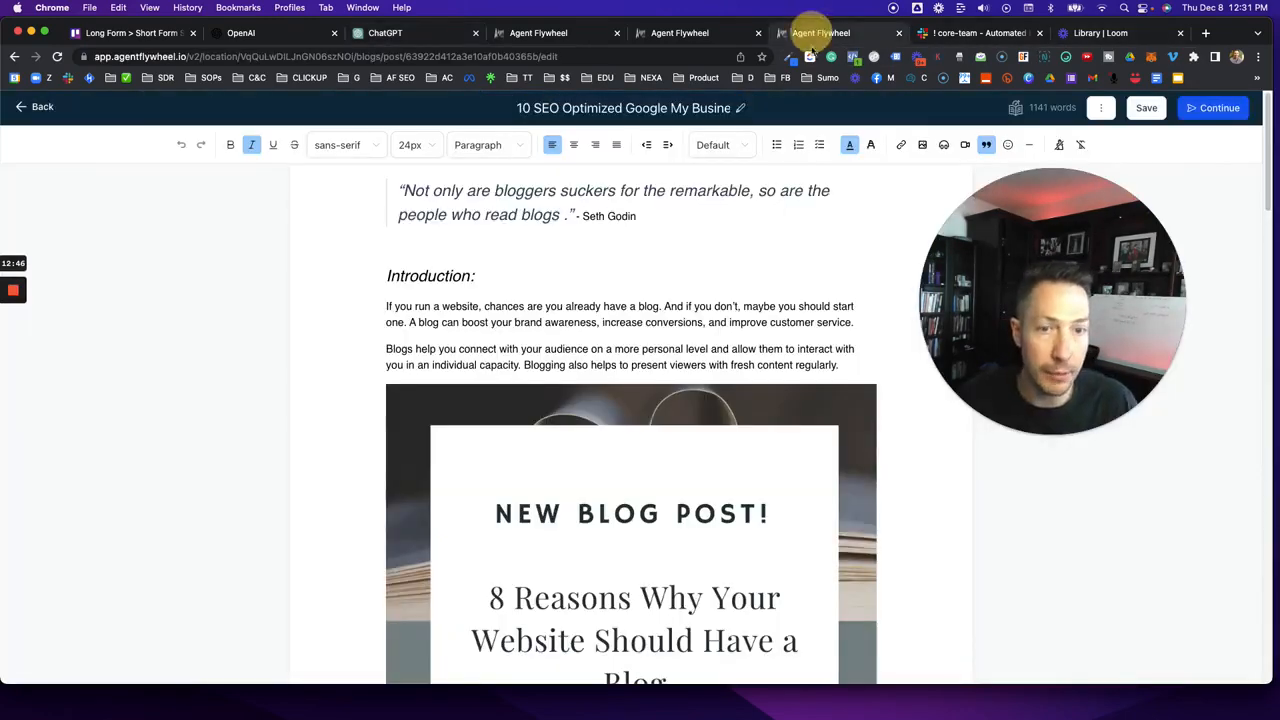
click(389, 305)
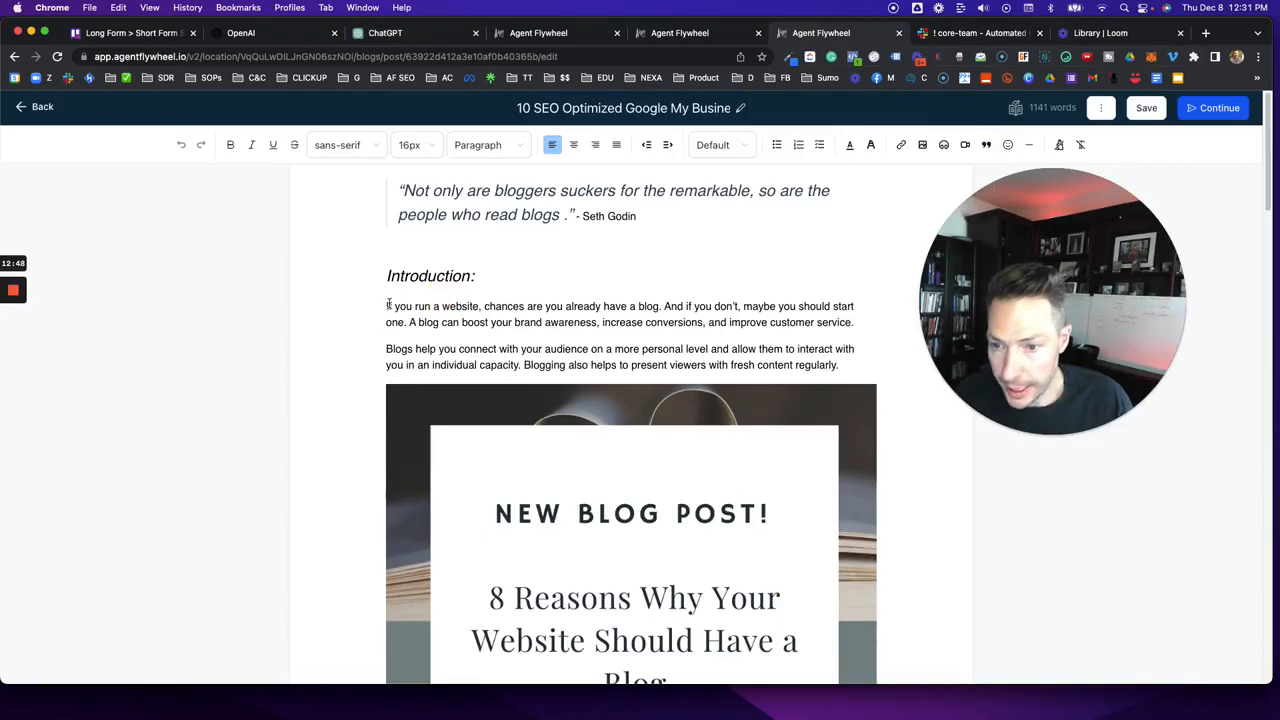
key(super+v)
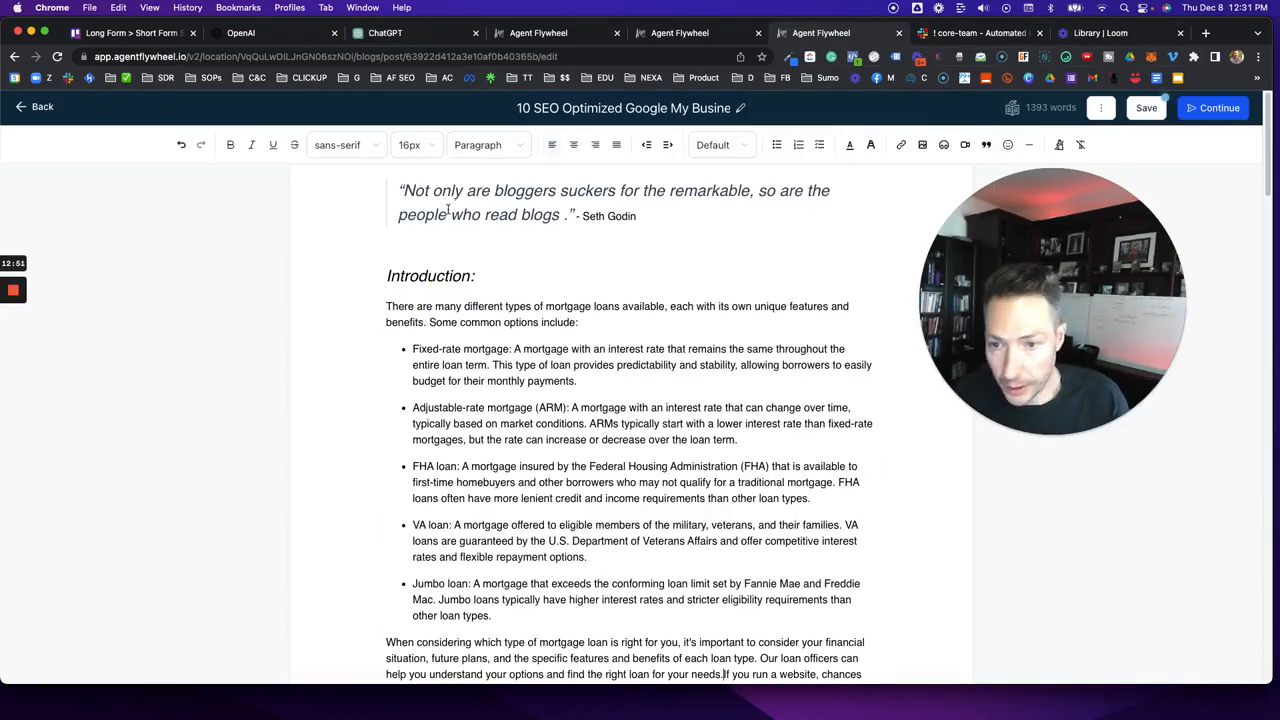
Replace the "Introduction:" heading in the blog post with the text of generated post 6 from ChatGPT, without its quotation marks.
triple_click(496, 277)
click(414, 33)
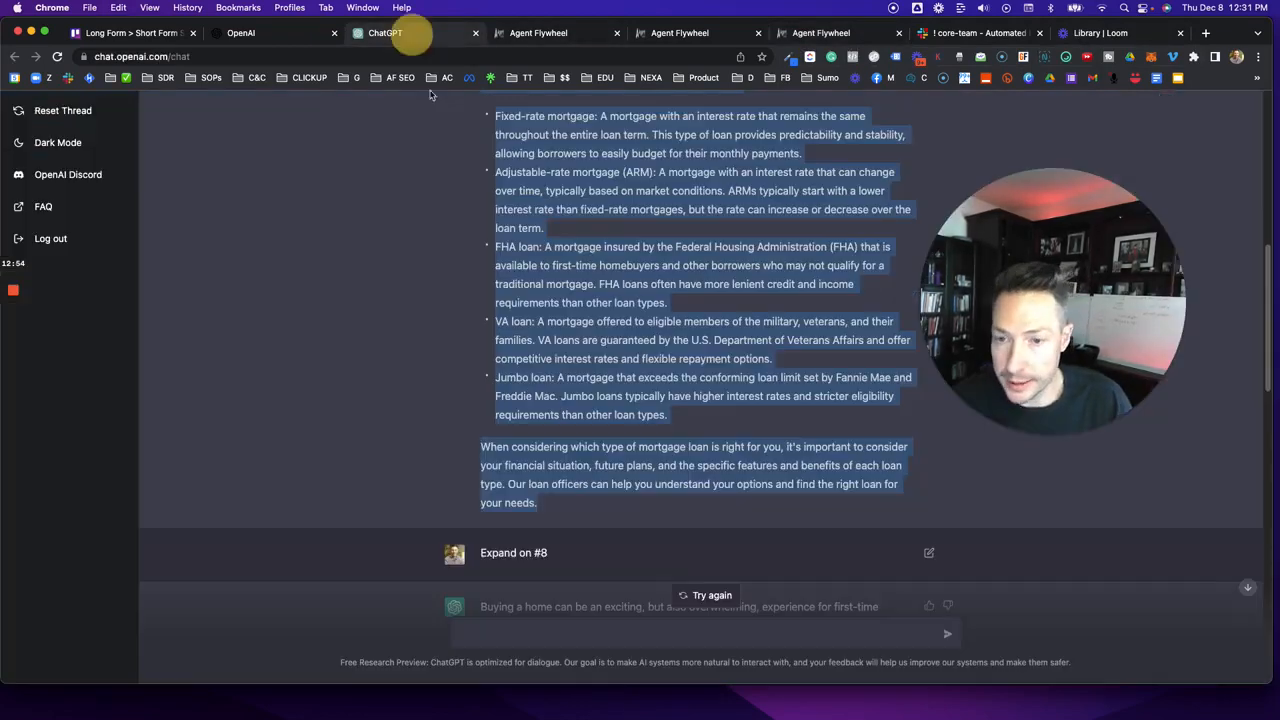
scroll(502, 228, down, 3)
scroll(573, 218, up, 5)
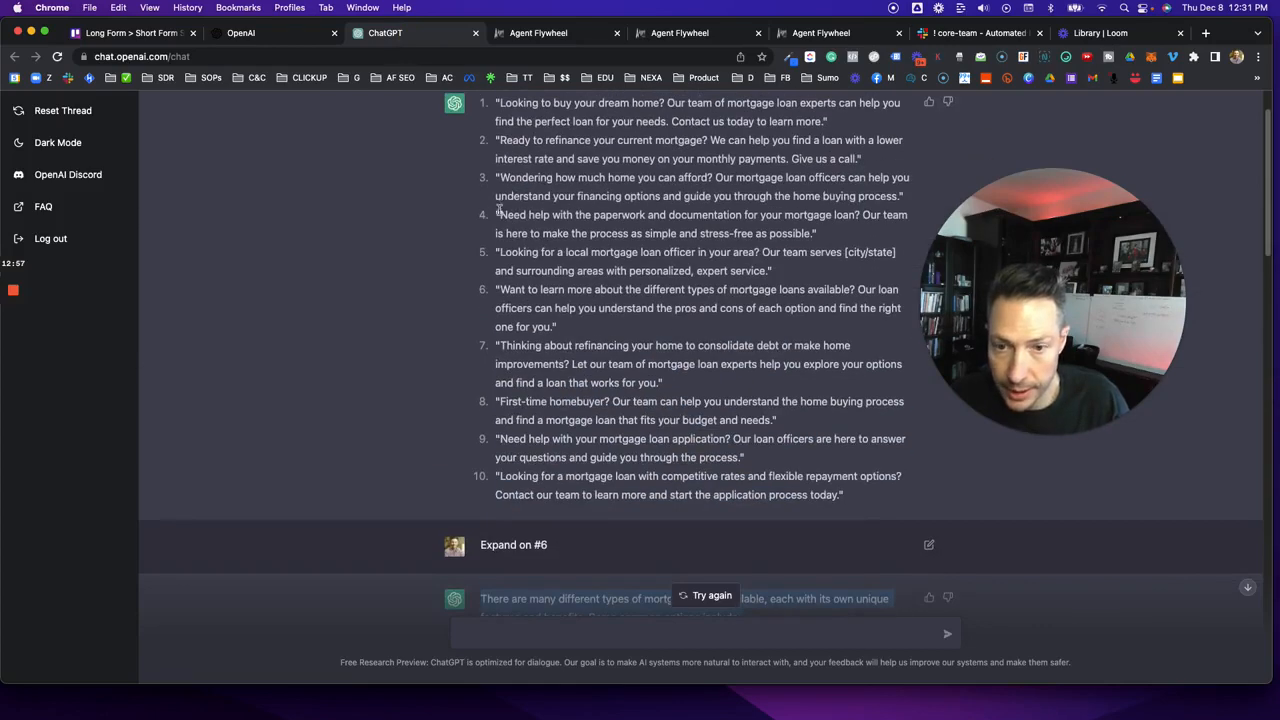
drag(500, 289, 555, 326)
right_click(553, 326)
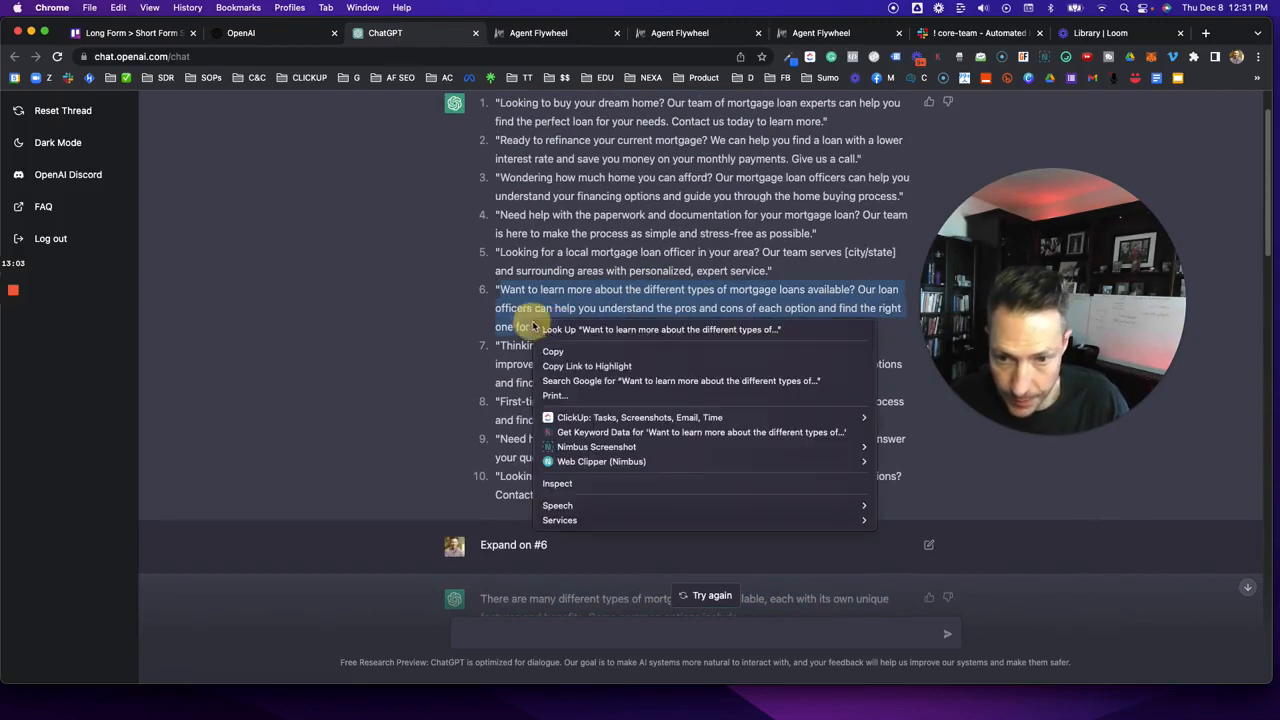
click(560, 352)
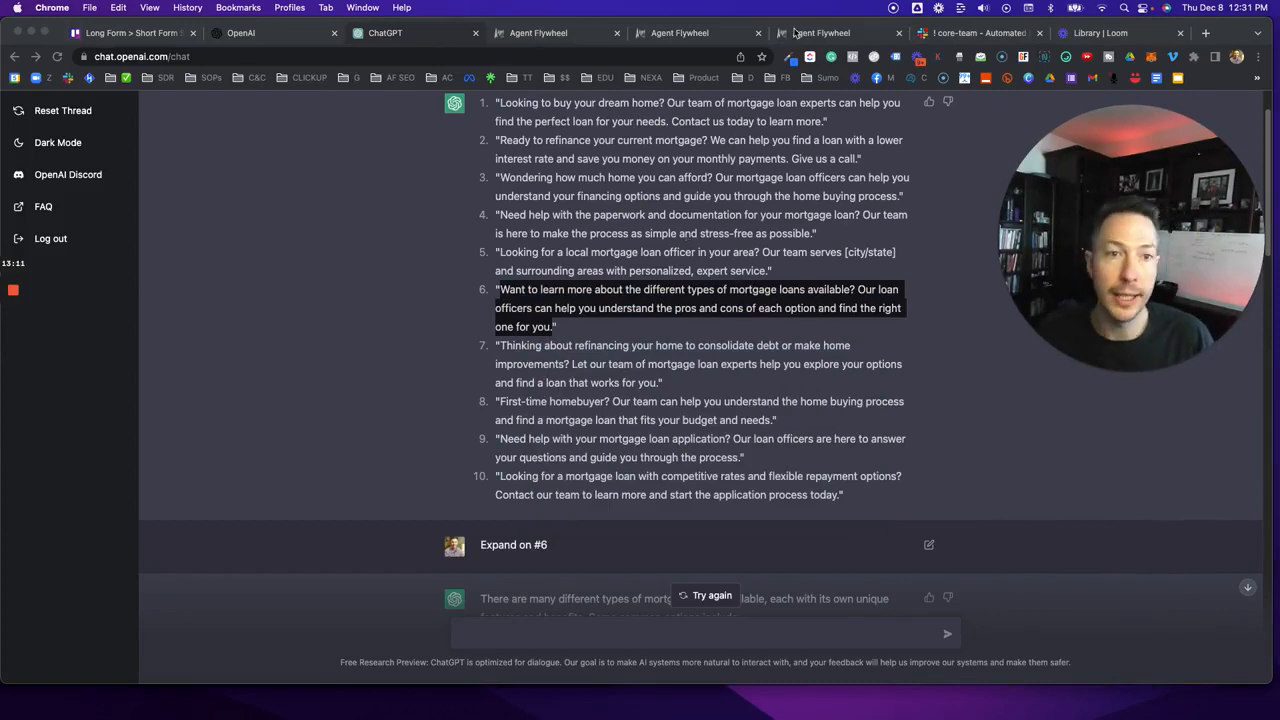
click(793, 33)
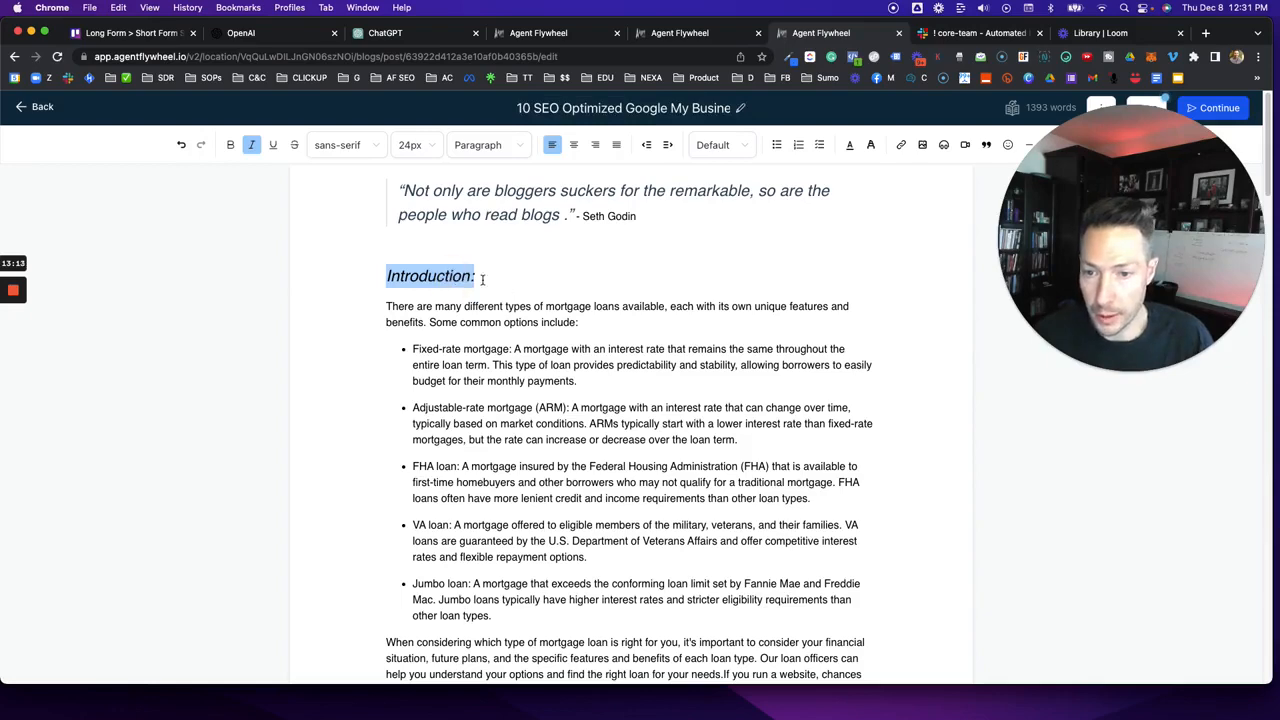
right_click(392, 276)
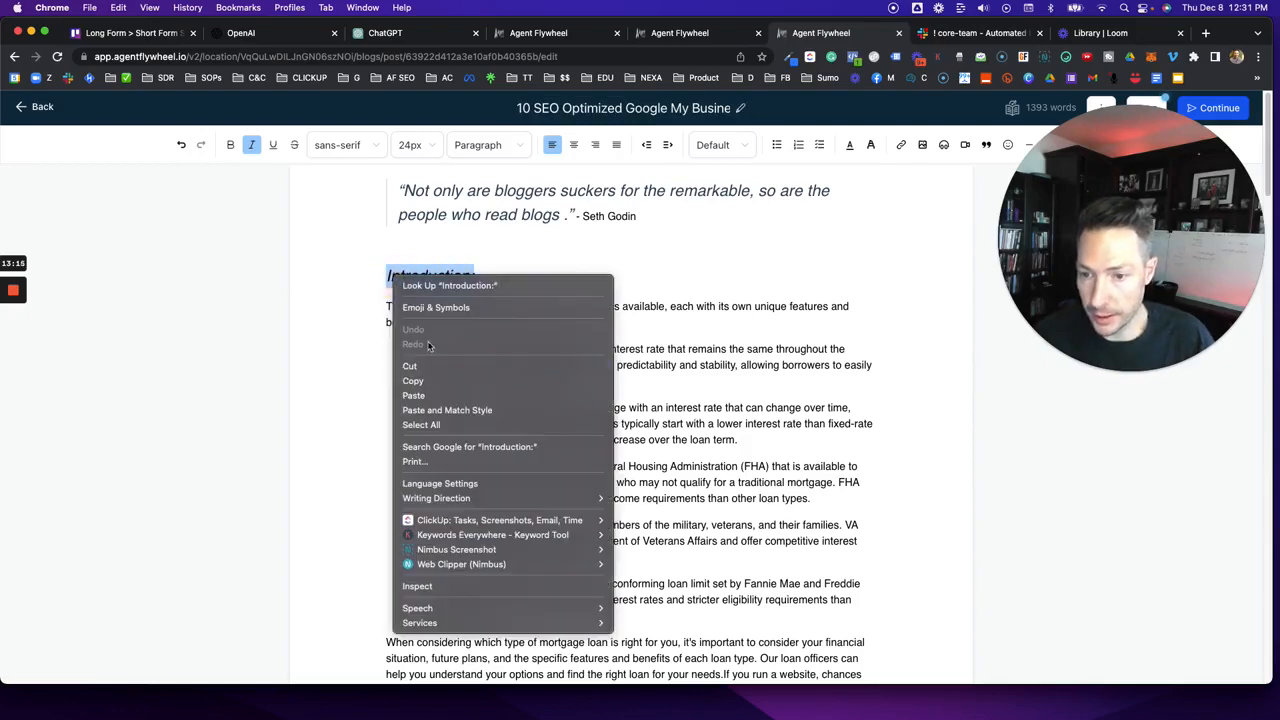
click(414, 396)
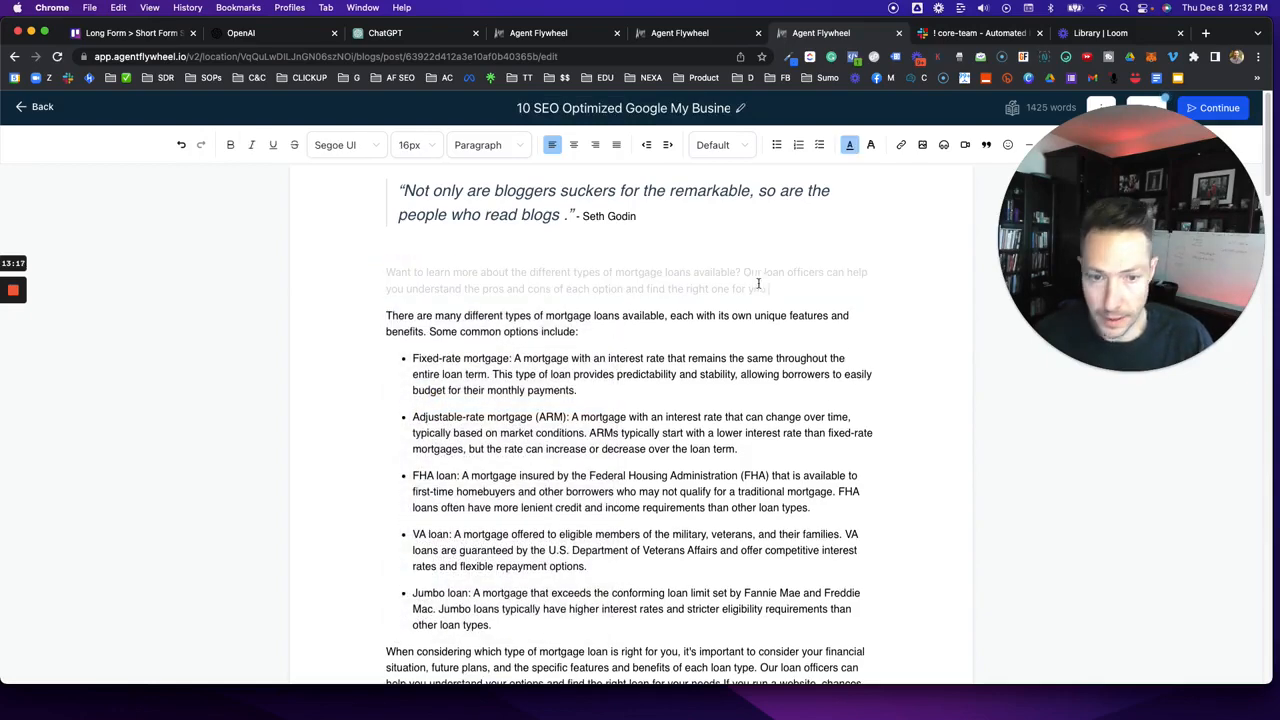
Format the pasted "Want to learn more about the different types of mortgage loans" text as a large bold heading, black on yellow highlight.
drag(758, 284, 289, 271)
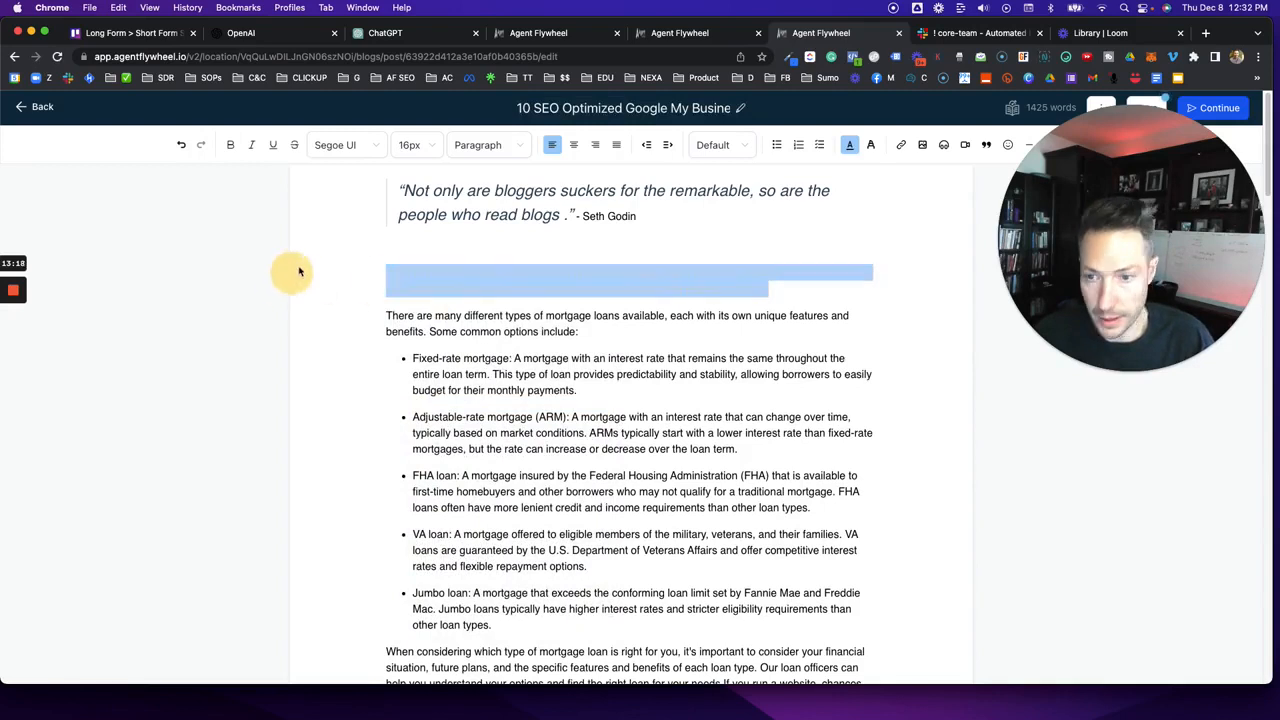
click(490, 148)
click(486, 198)
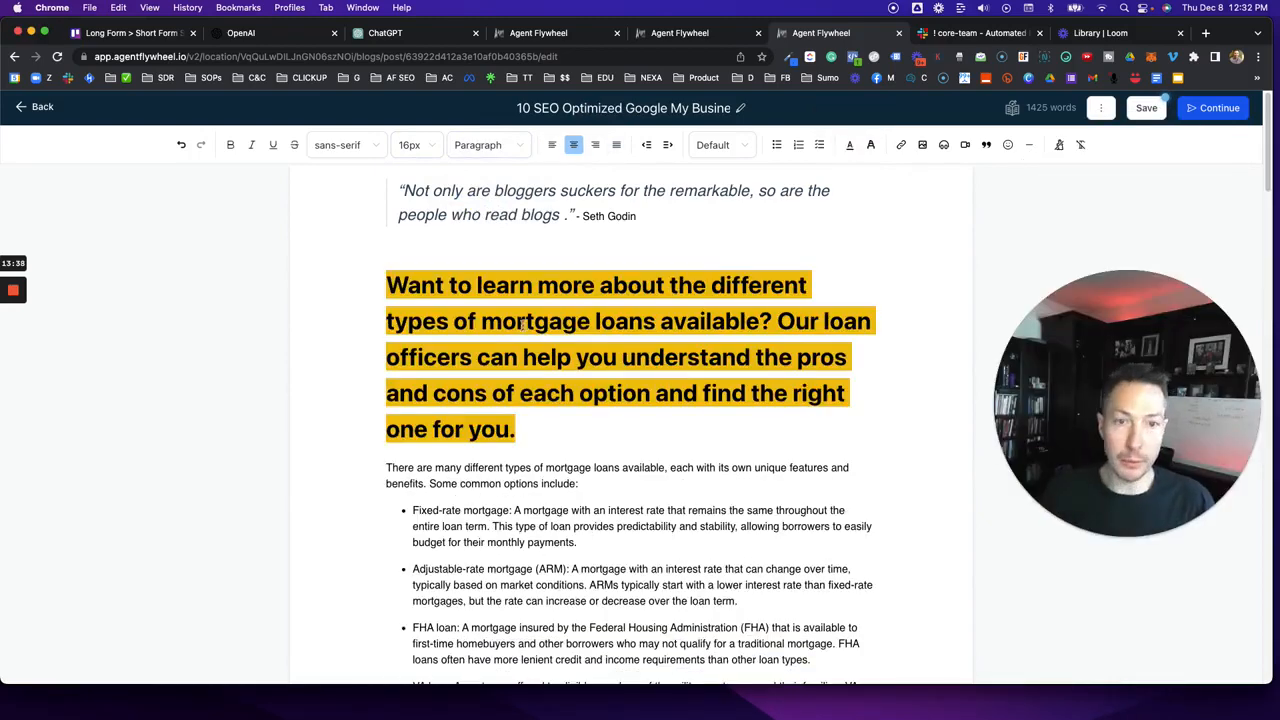
Check the blog post from the new heading down to the template content and continue to its Publish or Schedule settings.
scroll(524, 320, down, 1)
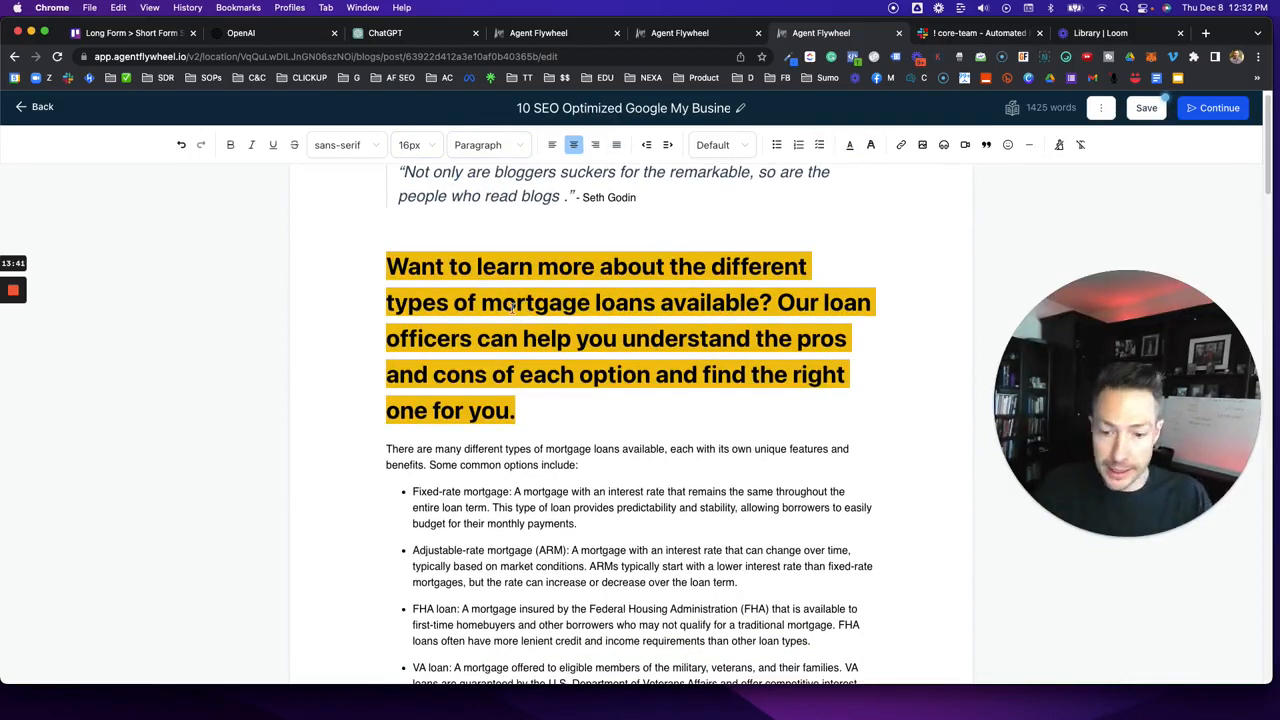
scroll(577, 308, down, 10)
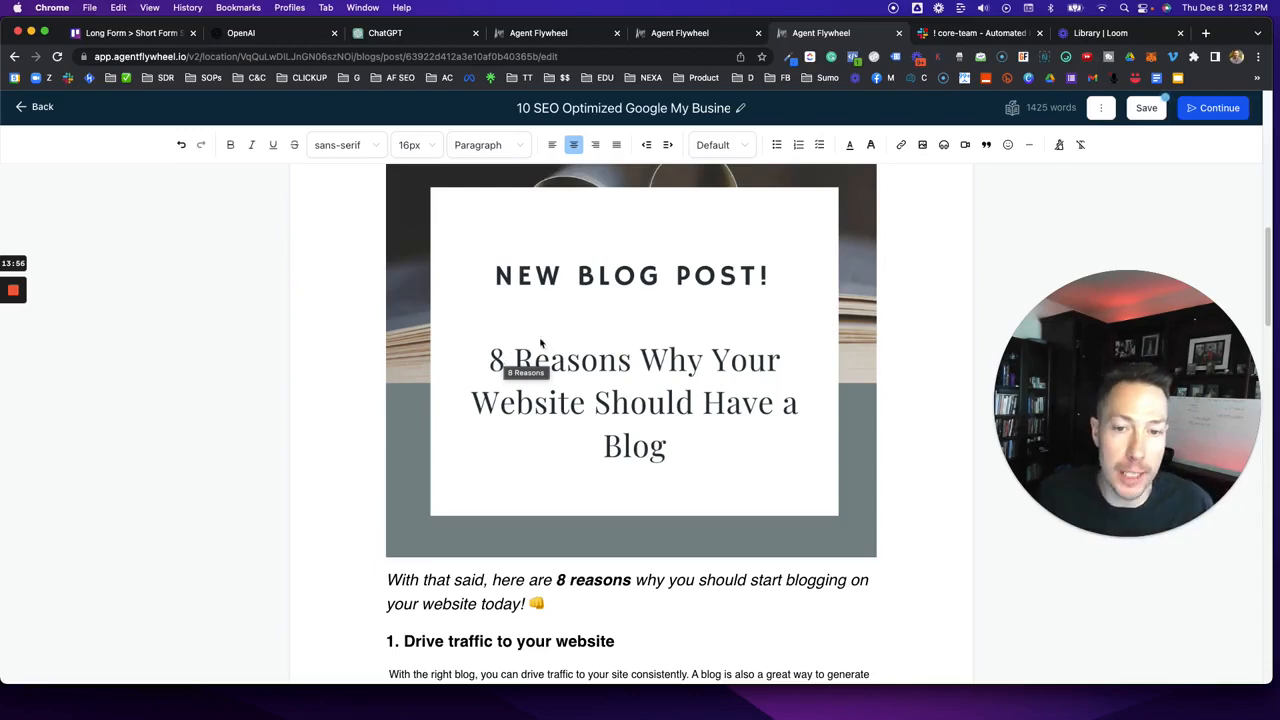
scroll(540, 343, up, 10)
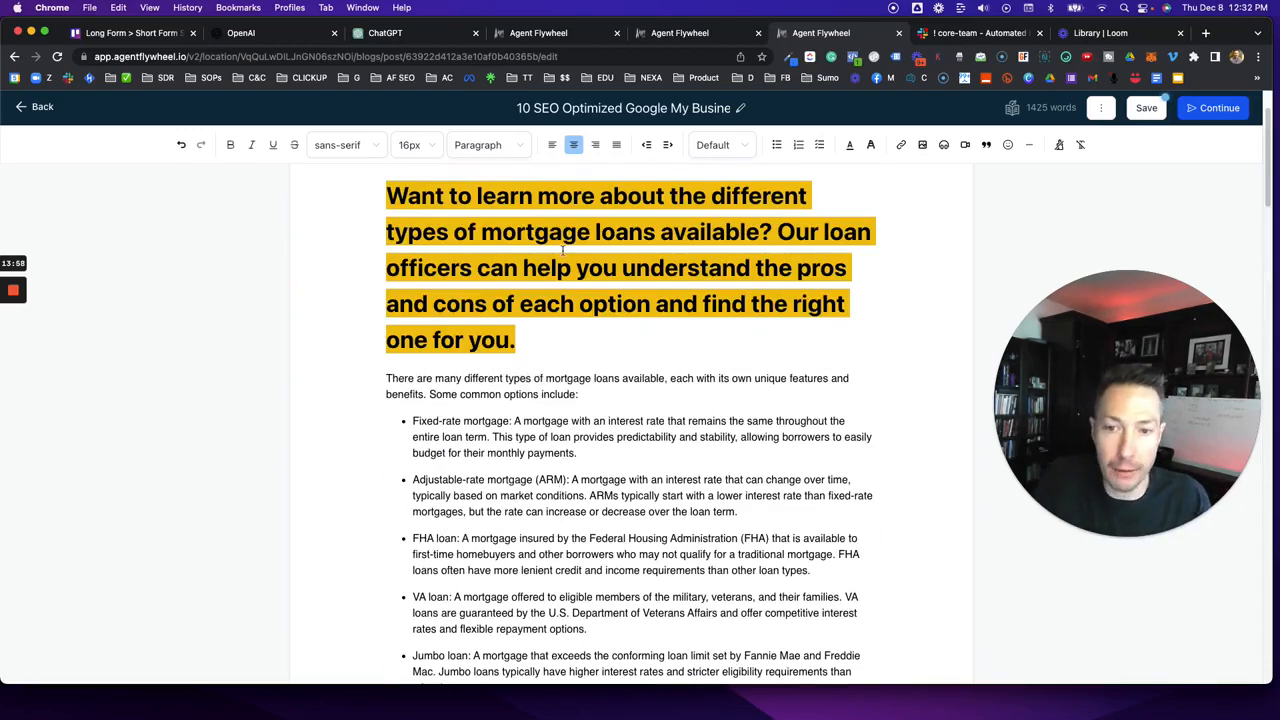
scroll(563, 252, up, 3)
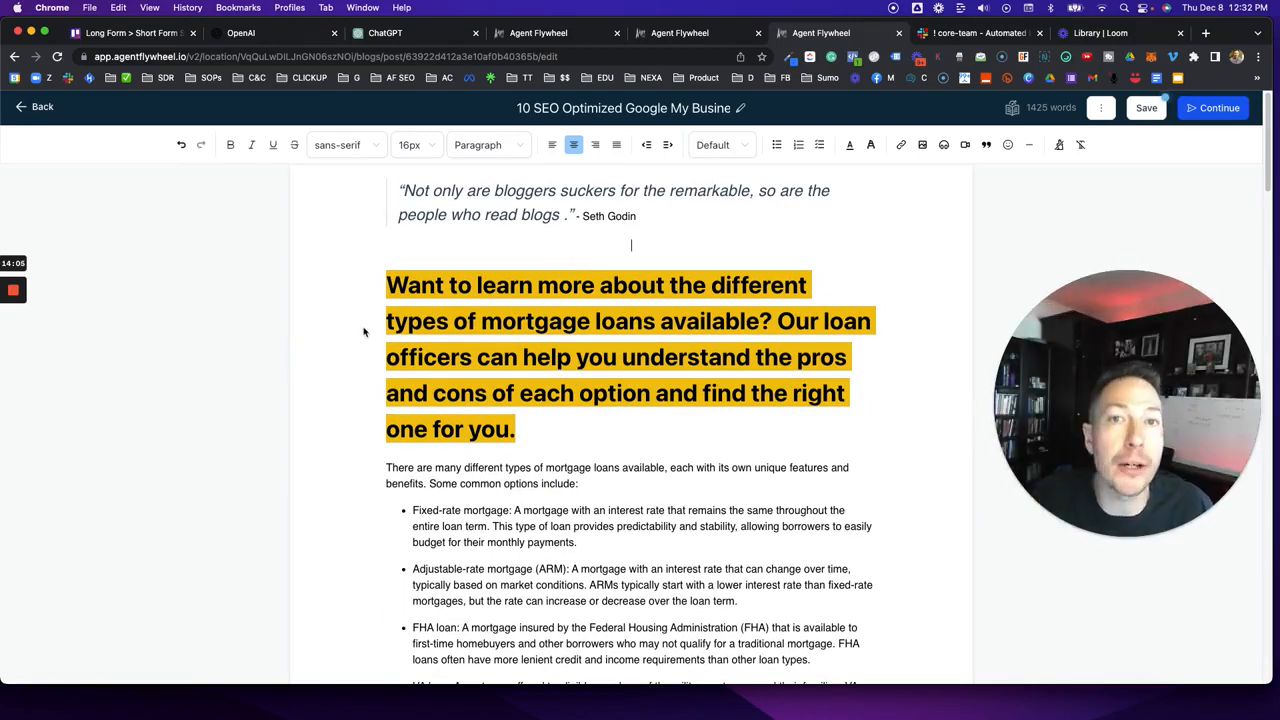
click(1208, 109)
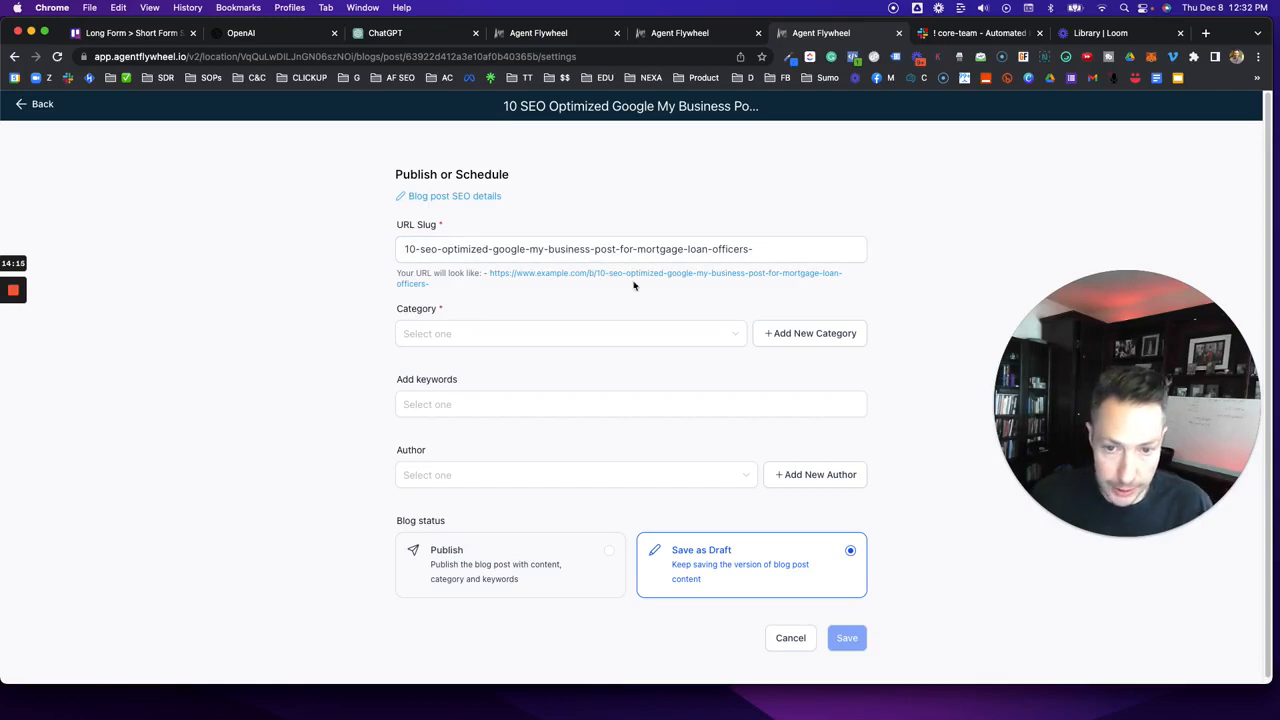
Examine the available category, keyword and author options in the blog post's Publish or Schedule settings.
click(430, 336)
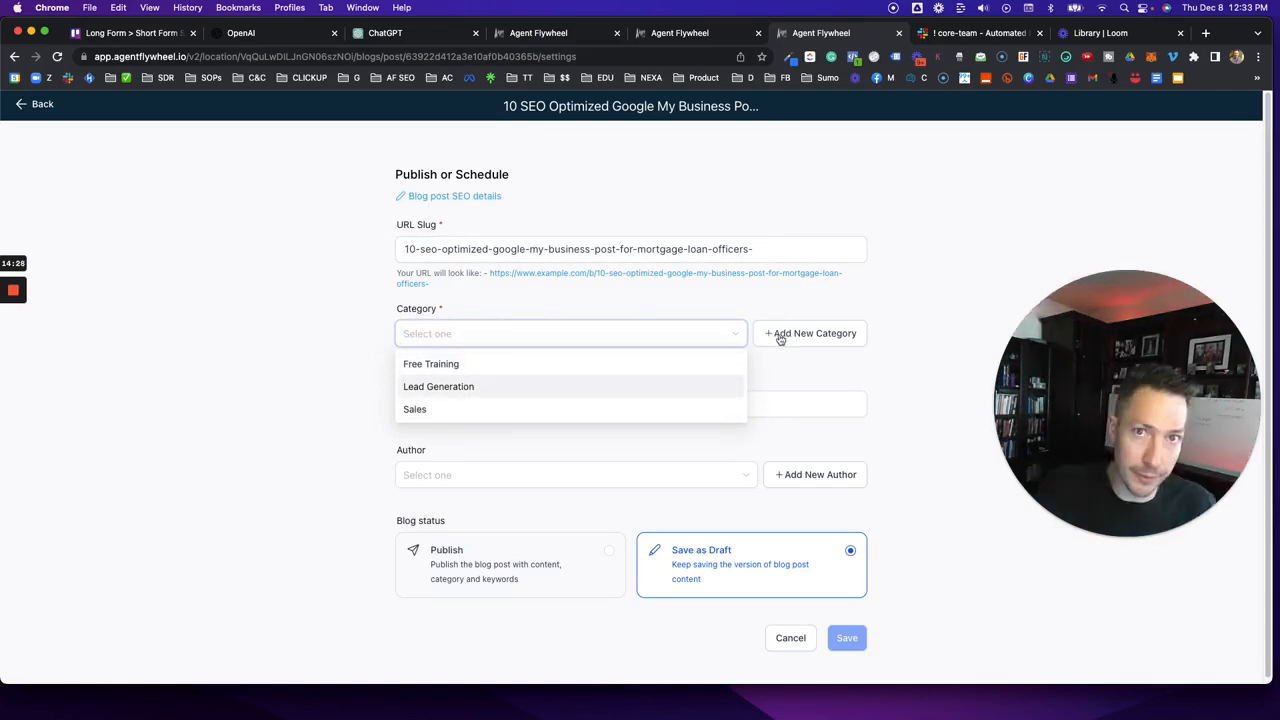
click(125, 340)
click(433, 407)
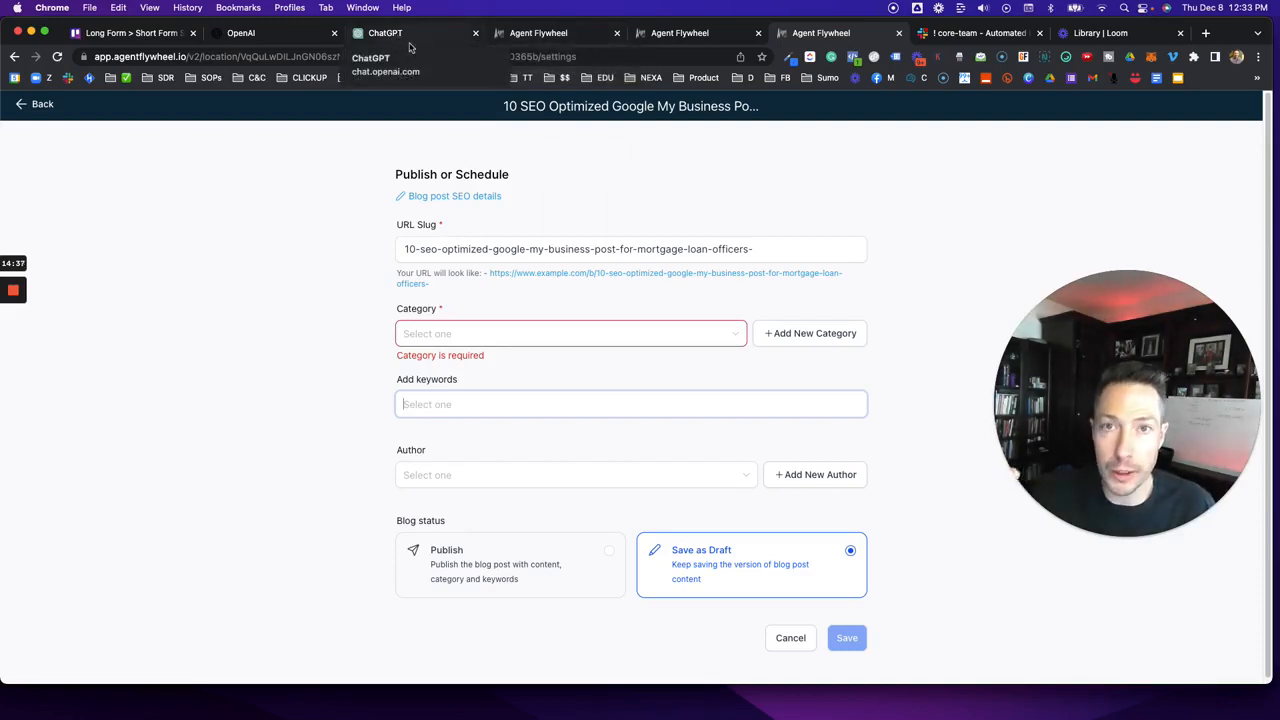
click(430, 478)
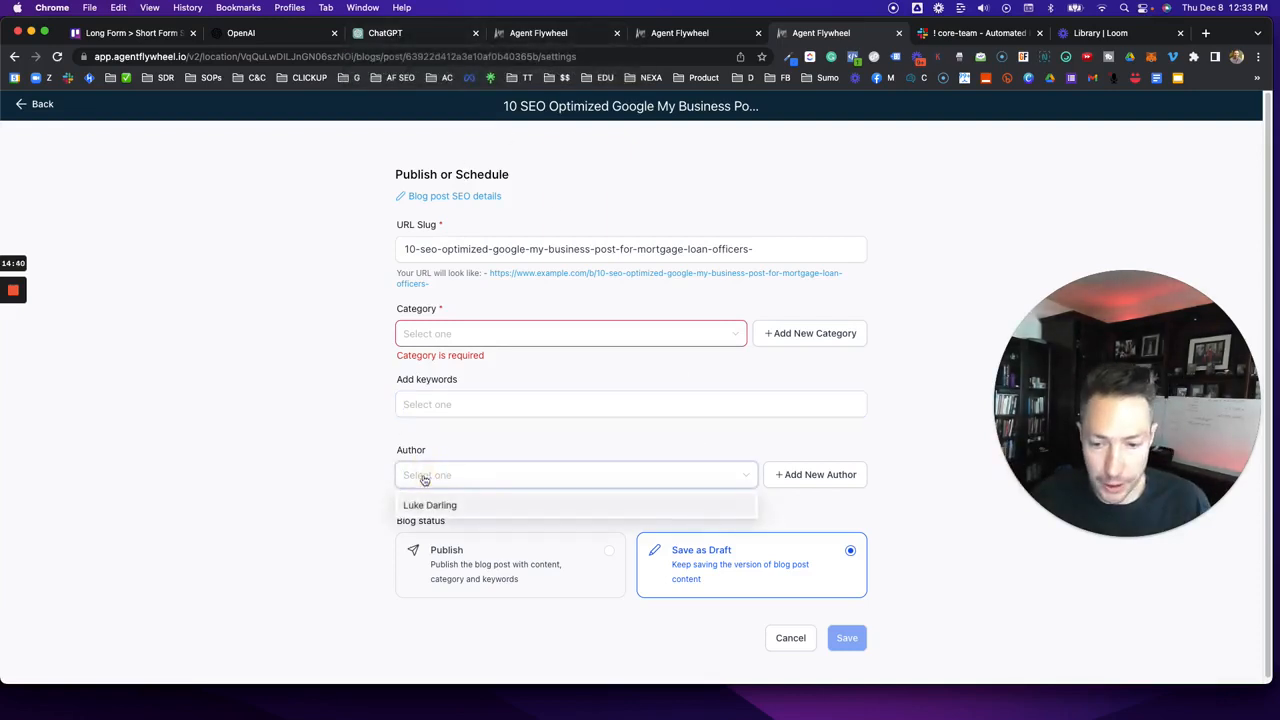
click(273, 537)
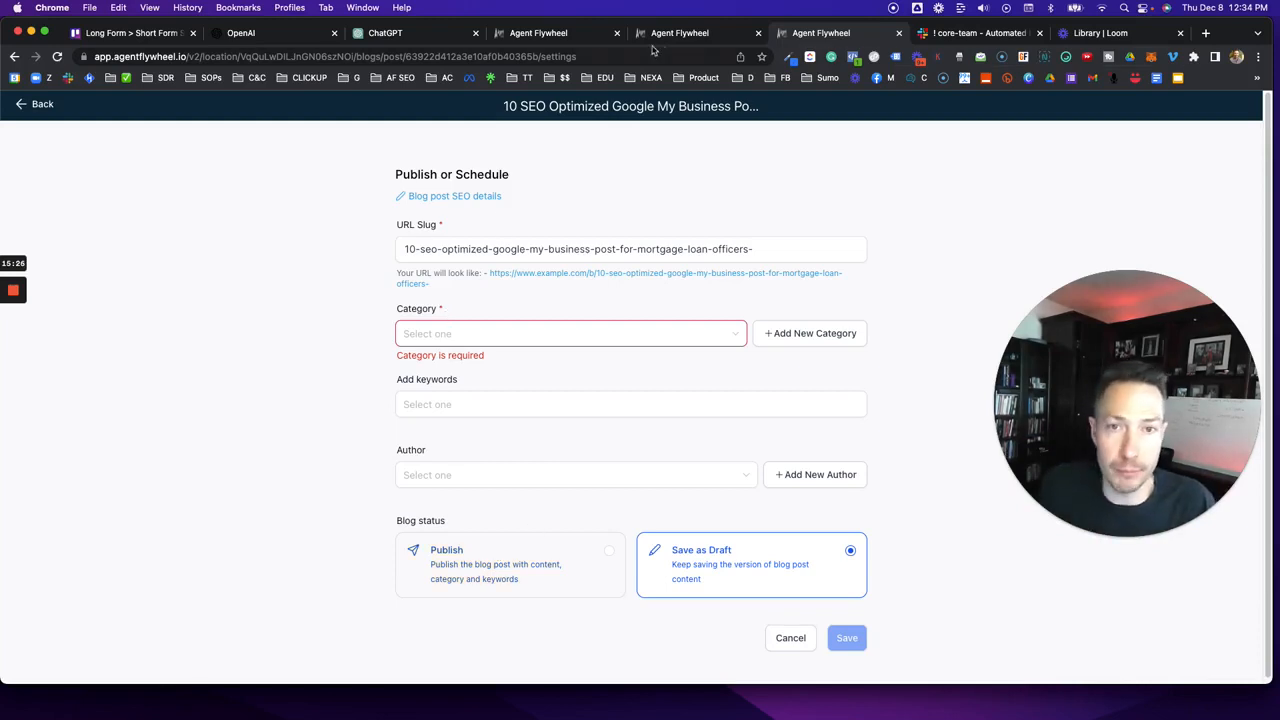
Open the email campaigns in the homeowner account's Marketing area and start creating a new campaign.
click(545, 33)
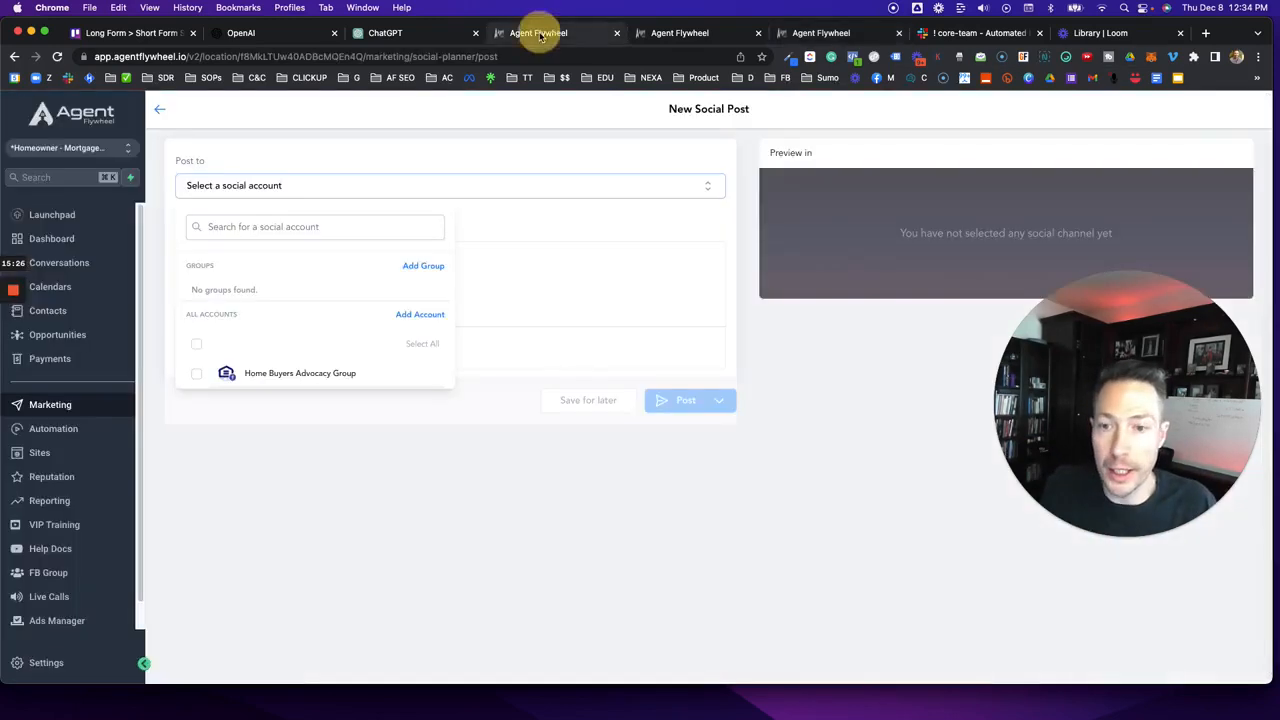
click(50, 404)
mouse_move(320, 134)
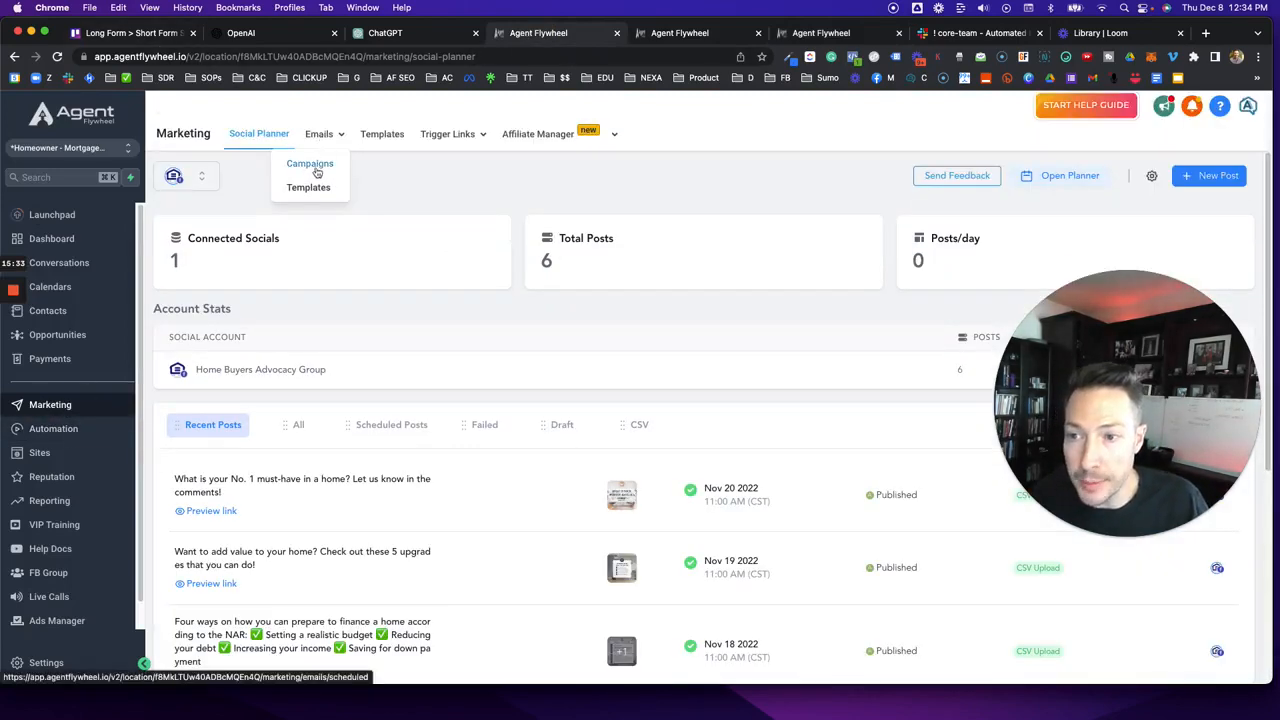
click(312, 165)
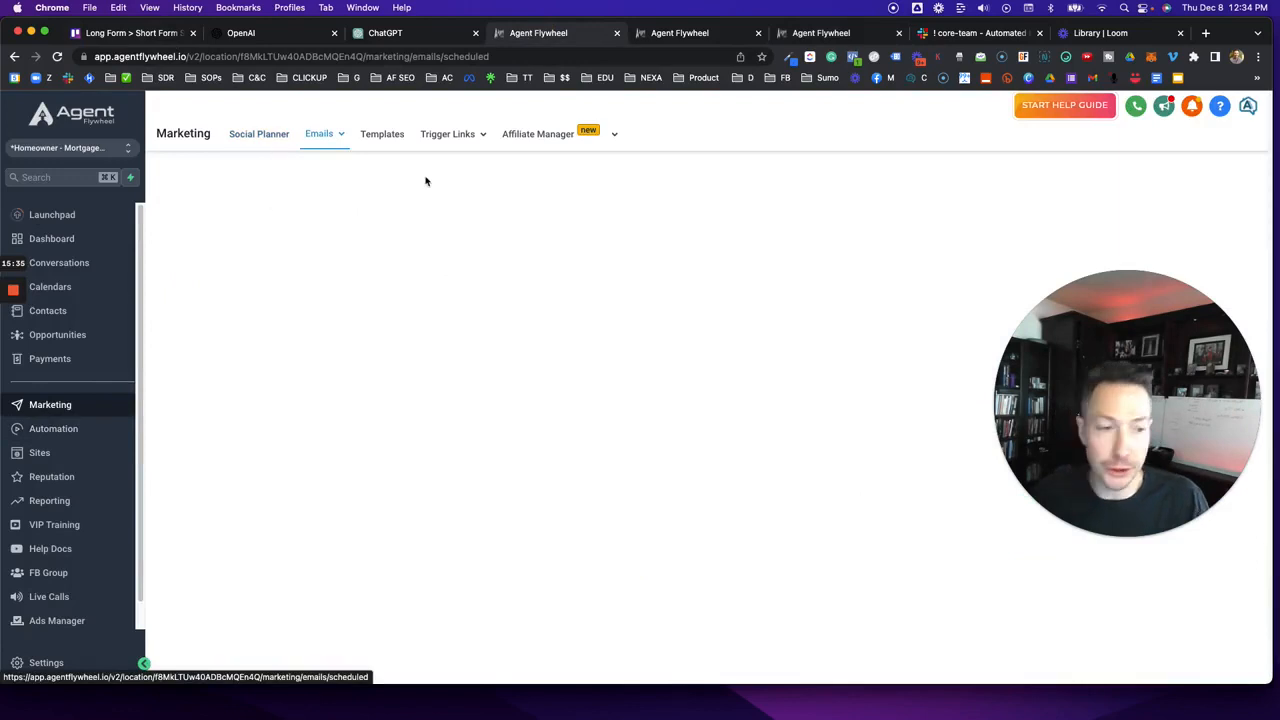
drag(1157, 330, 728, 400)
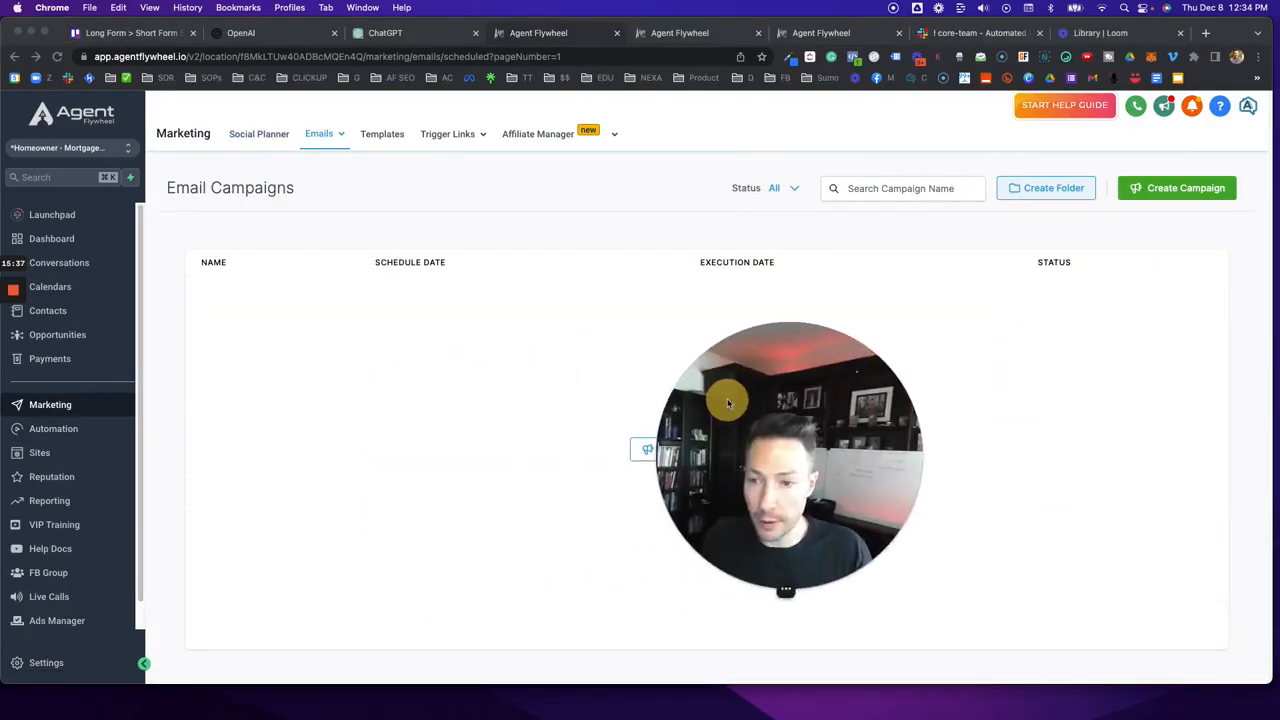
click(1183, 192)
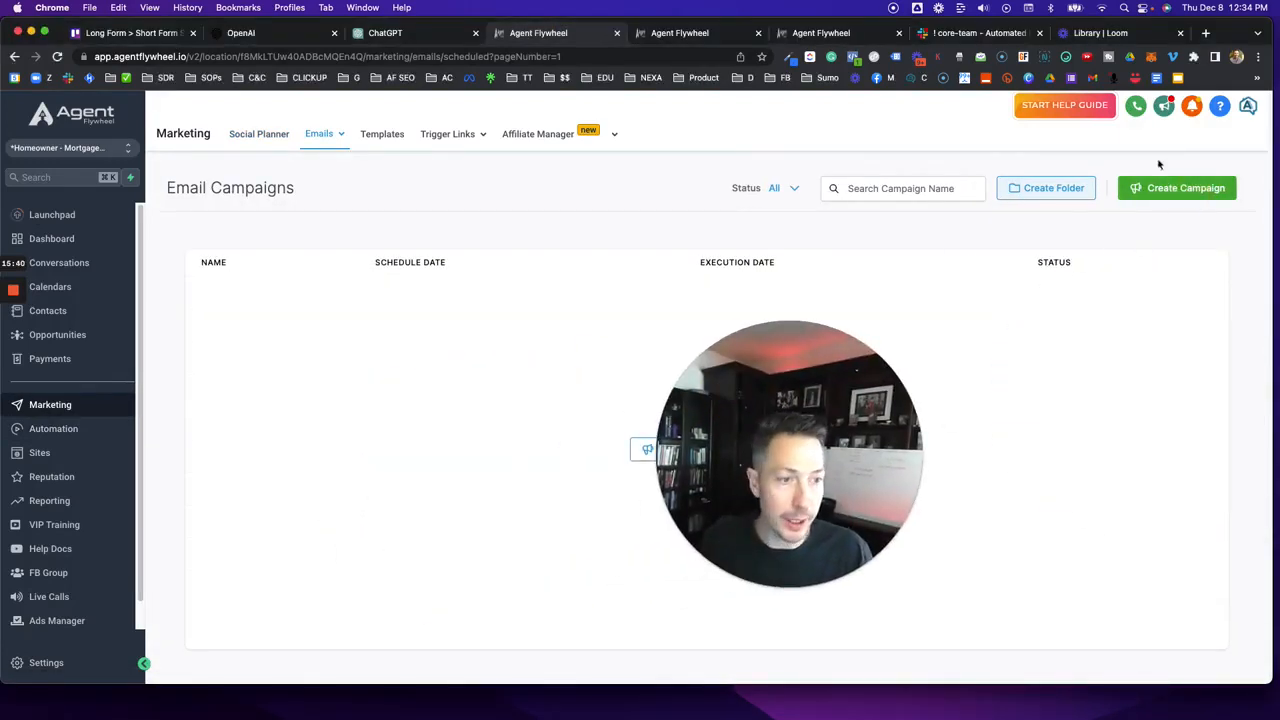
drag(862, 428, 1120, 375)
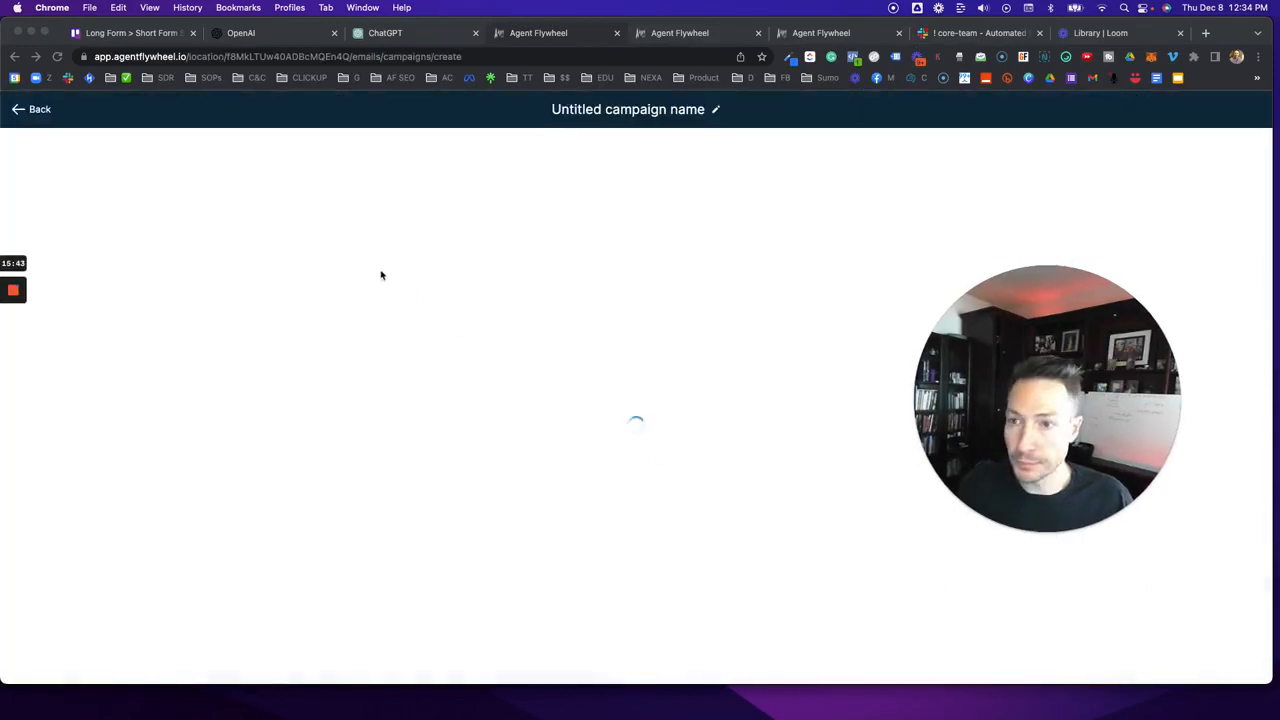
Choose the Blank template for the new campaign and open it in the email builder.
click(94, 271)
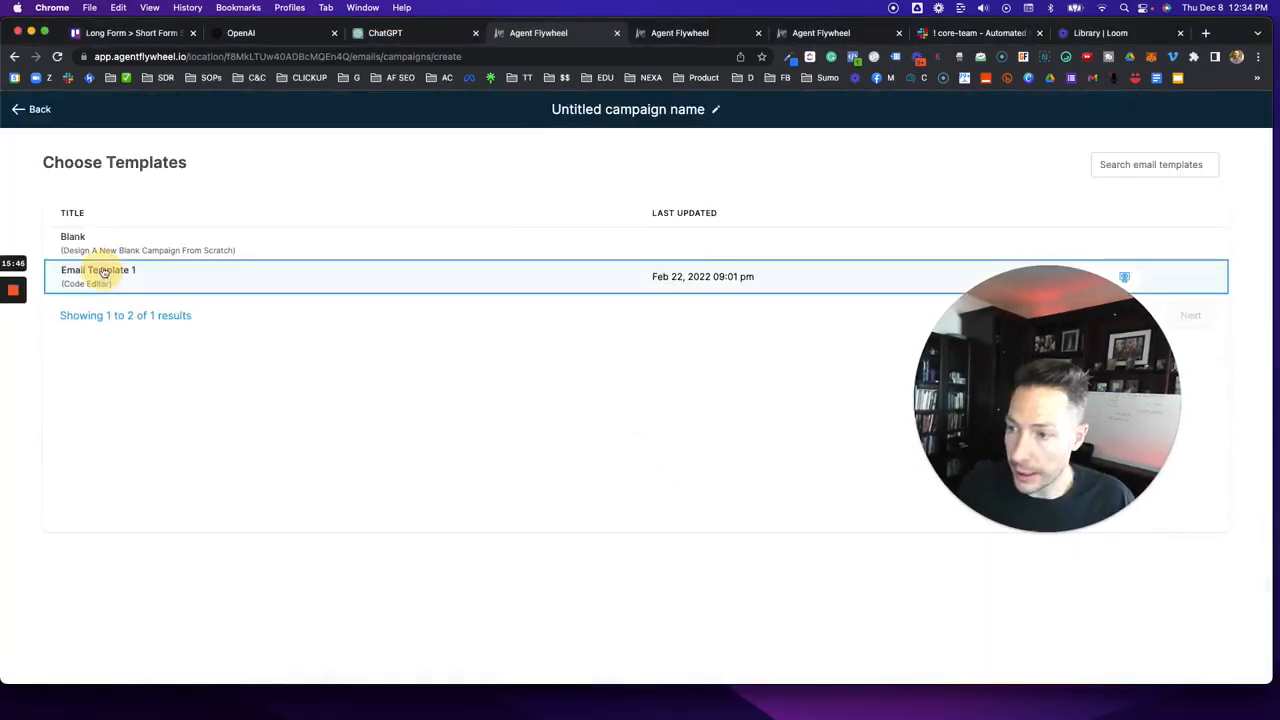
click(104, 250)
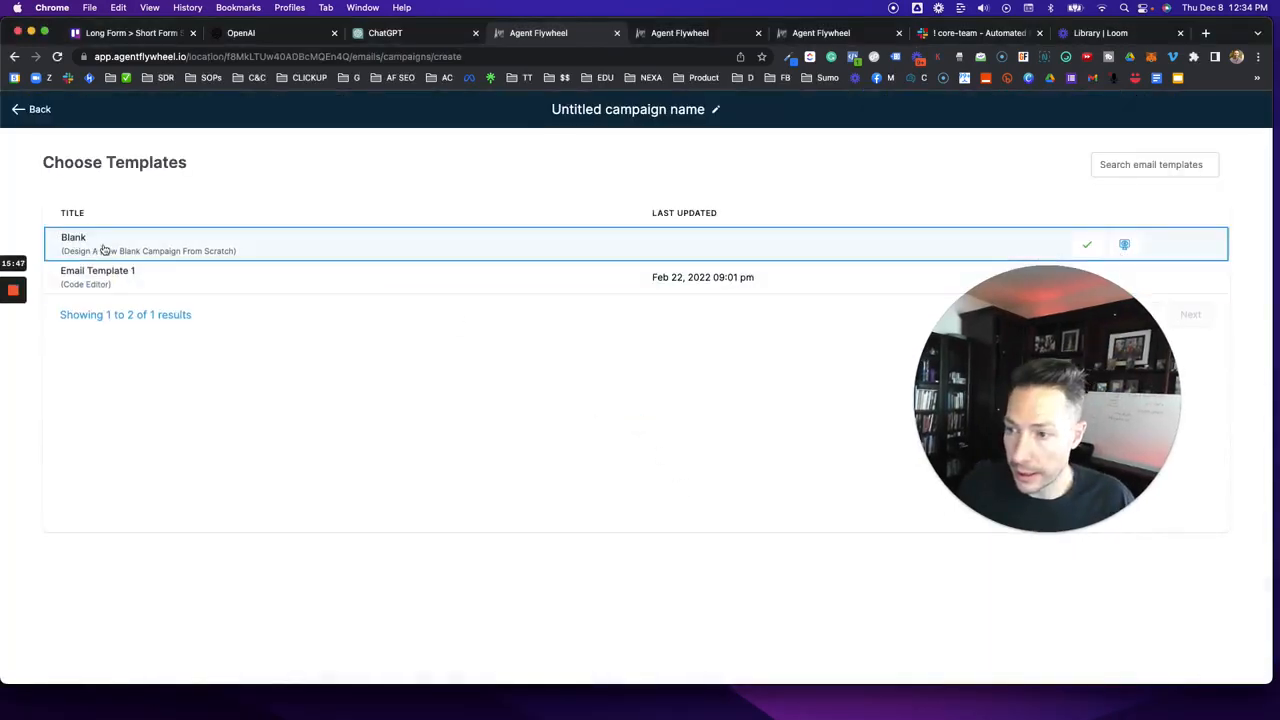
click(1087, 244)
click(560, 397)
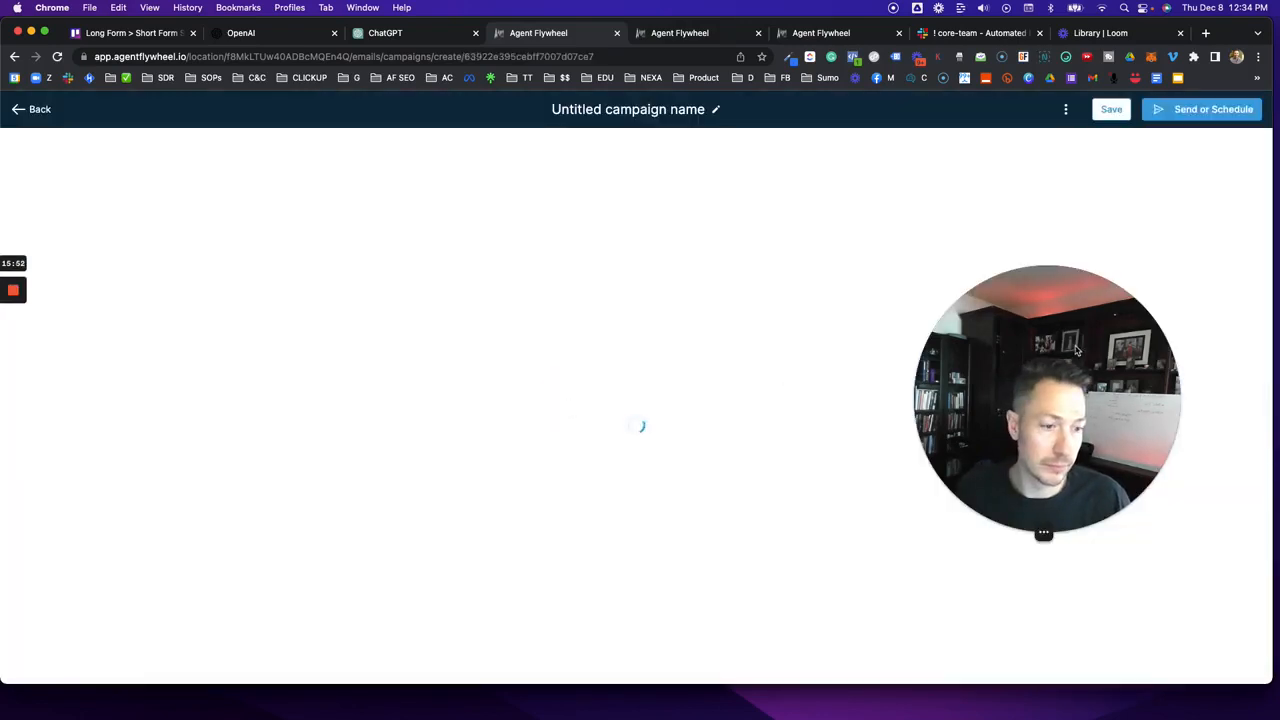
drag(1073, 347, 1135, 258)
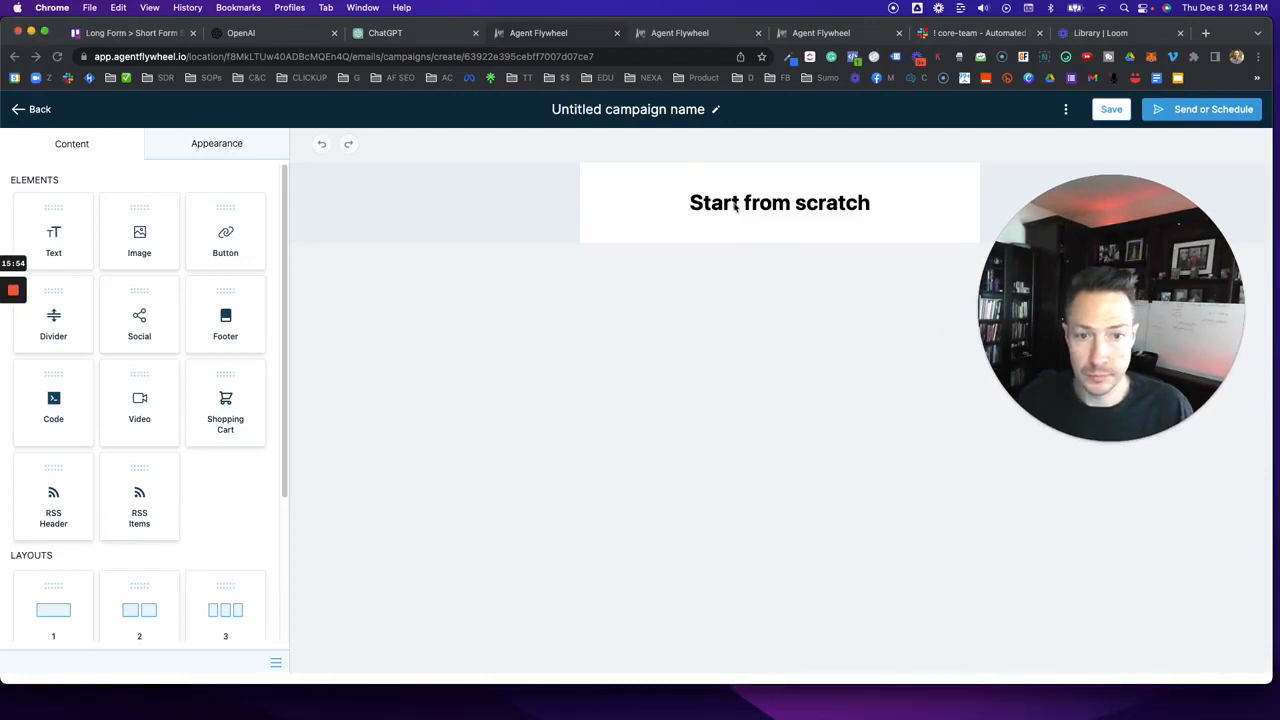
click(835, 212)
click(871, 204)
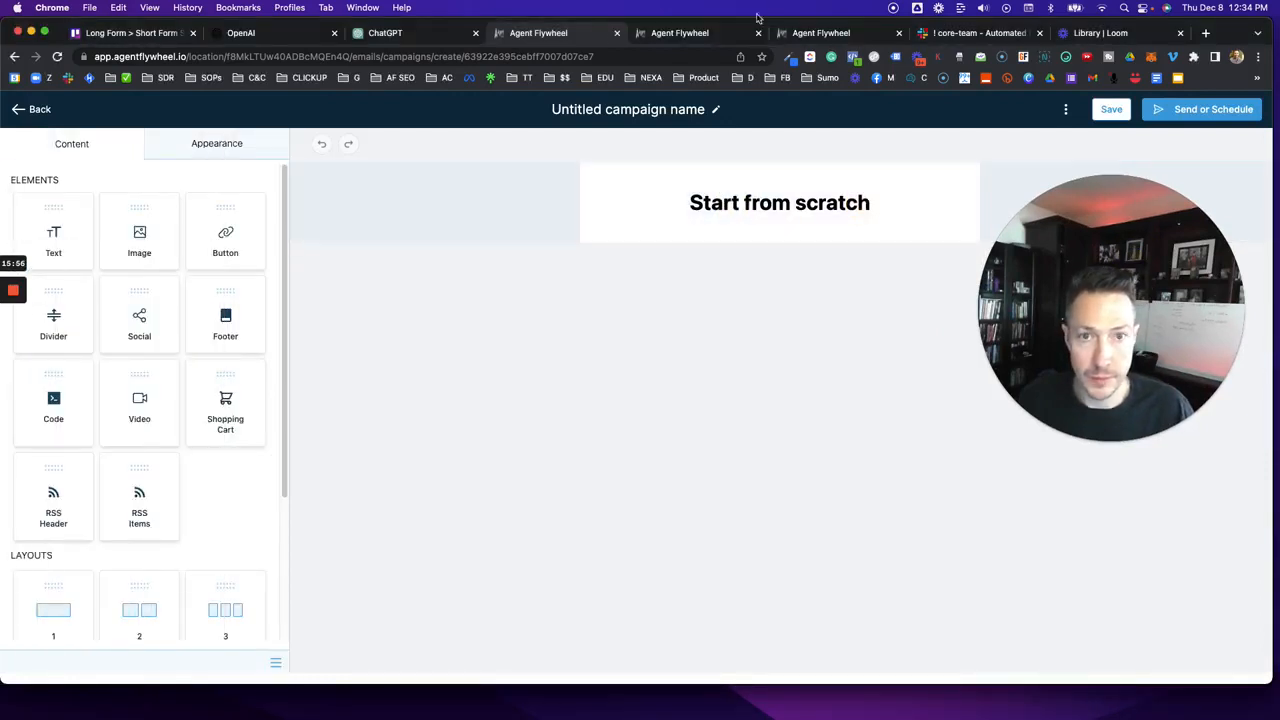
Copy "10 SEO Optimized Google My Business Post for Mortgage Loan Officers" from the first ChatGPT prompt, without the word "Write".
click(380, 34)
scroll(650, 300, up, 3)
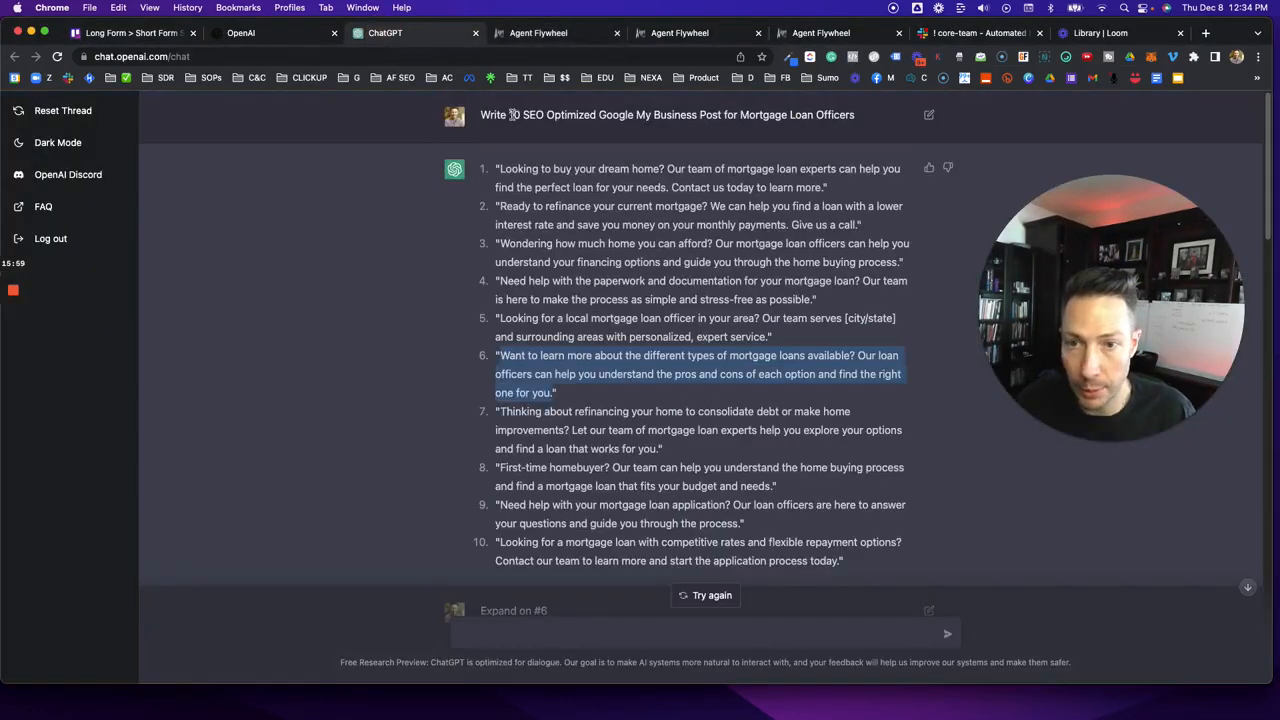
click(615, 108)
drag(698, 110, 848, 114)
right_click(834, 115)
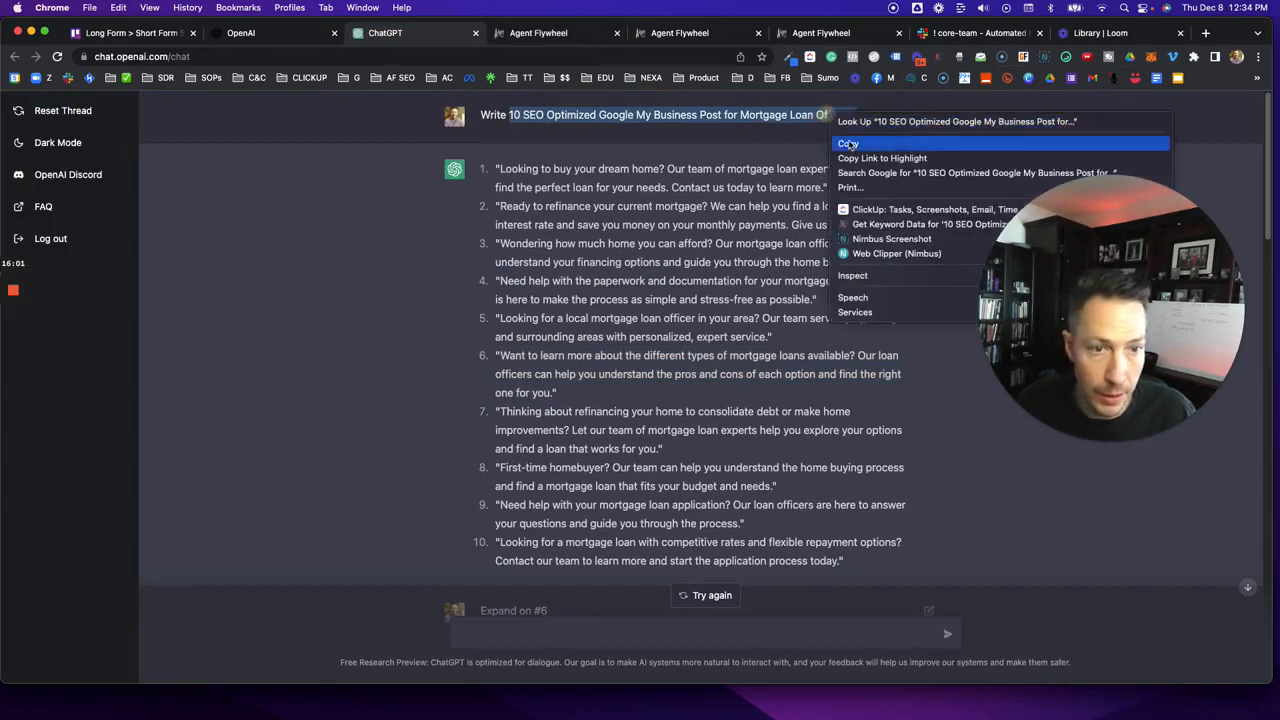
click(849, 143)
Replace the email's "Start from scratch" heading with "10 SEO Optimized Google My Business Post for Mortgage Loan Officers" and save the campaign.
click(541, 33)
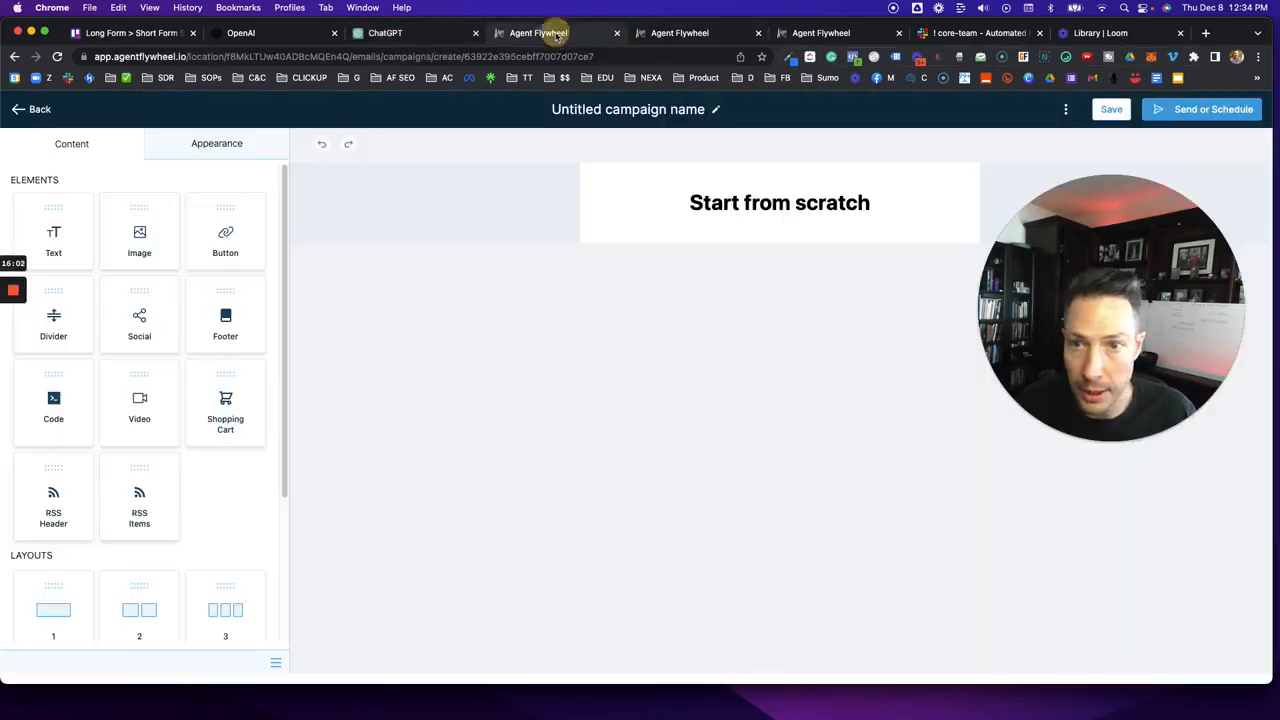
click(733, 204)
click(871, 201)
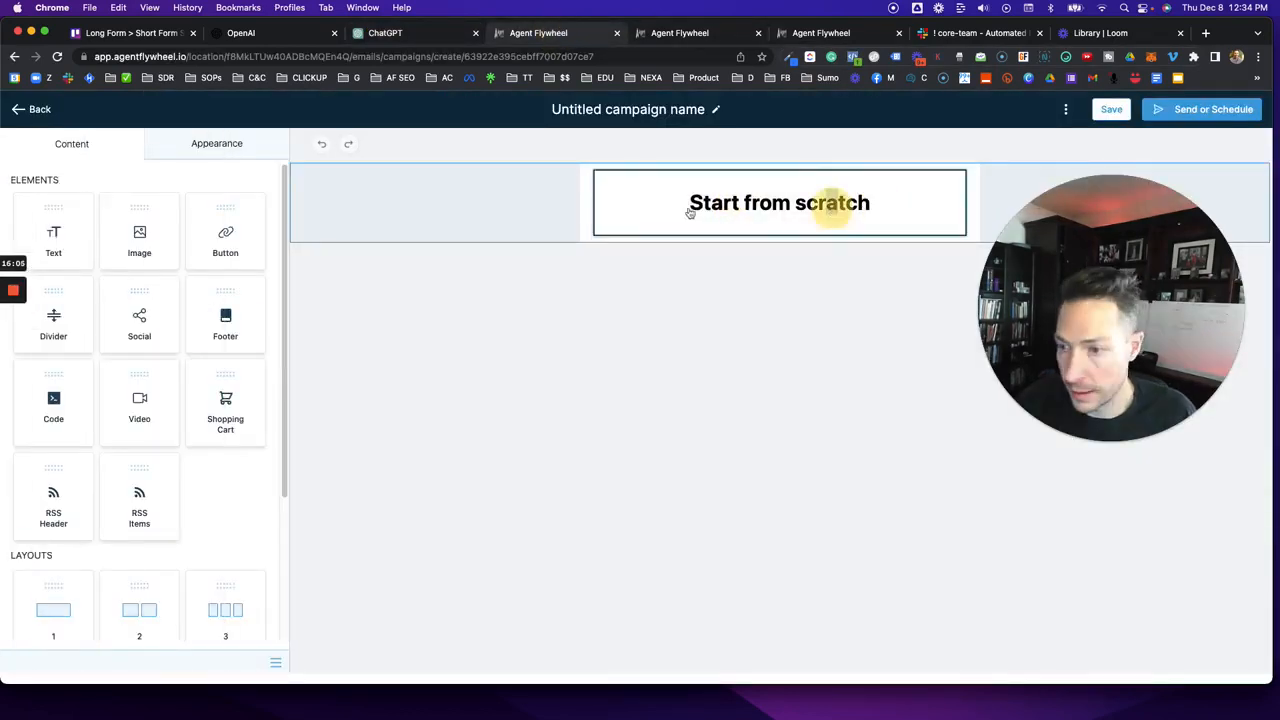
click(829, 203)
click(206, 301)
drag(226, 303, 34, 298)
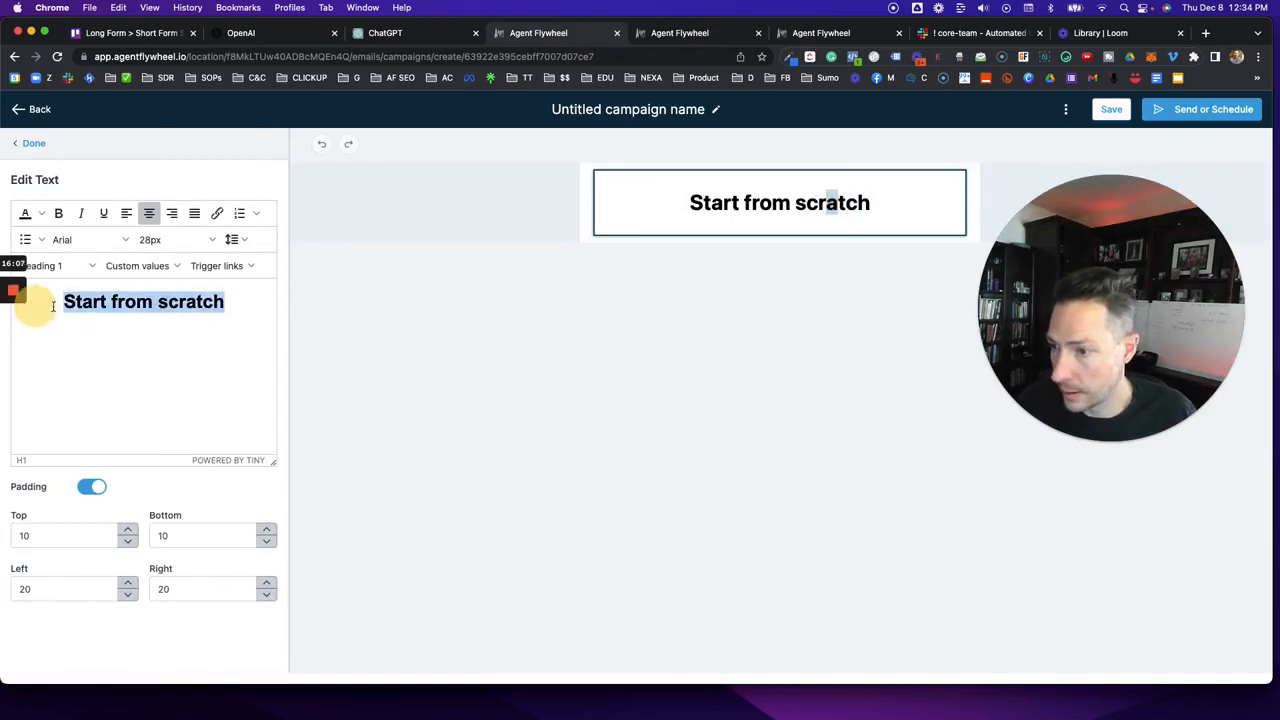
right_click(82, 302)
click(102, 422)
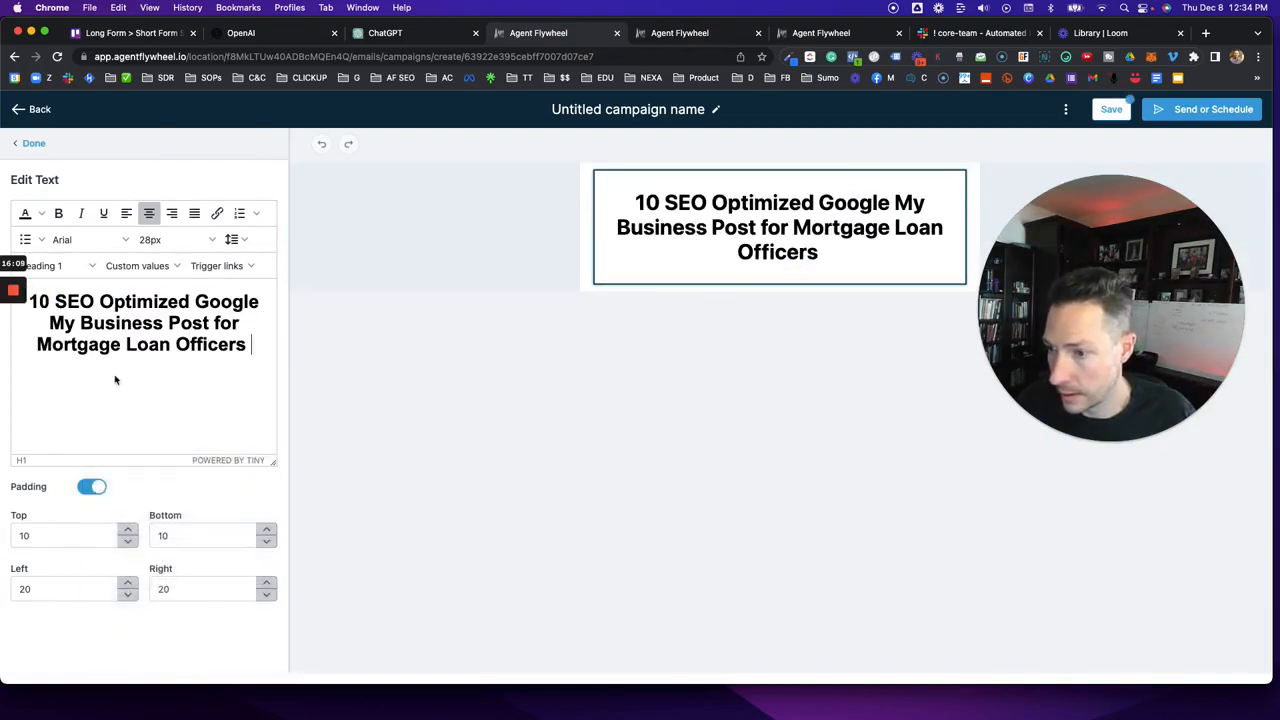
click(1110, 112)
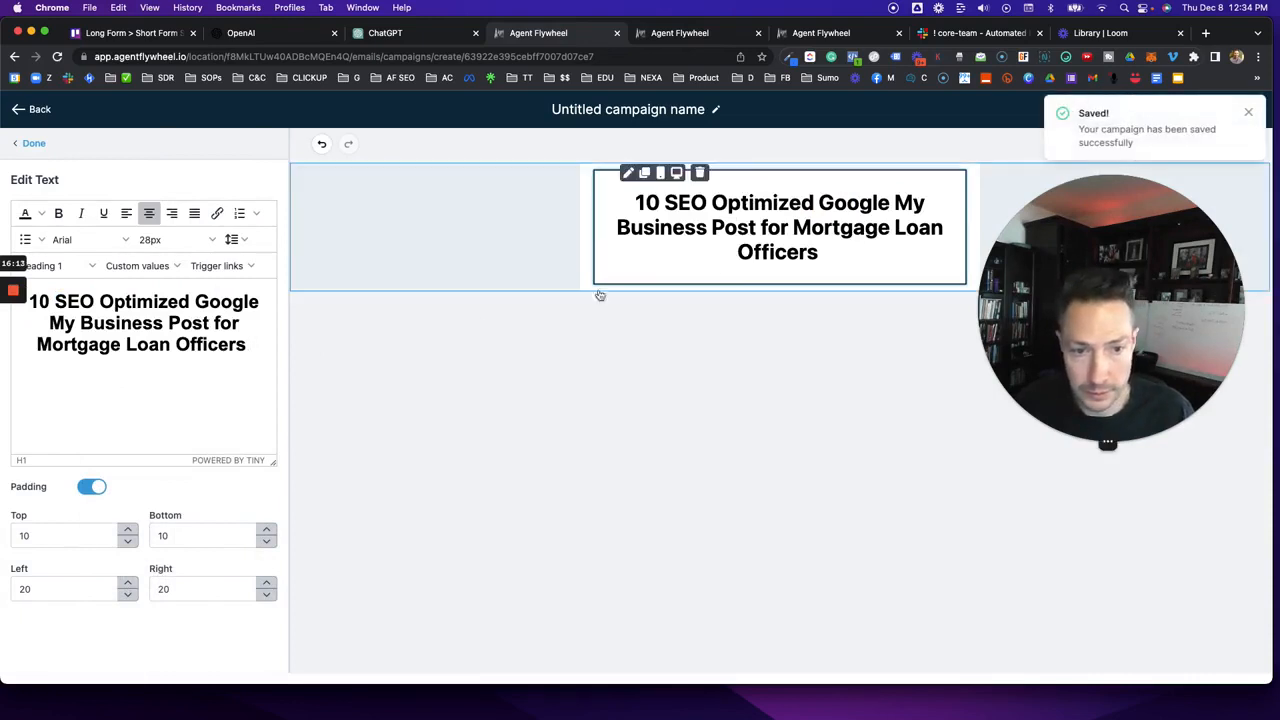
Finish editing the heading and add a text element directly below it in the email.
click(30, 144)
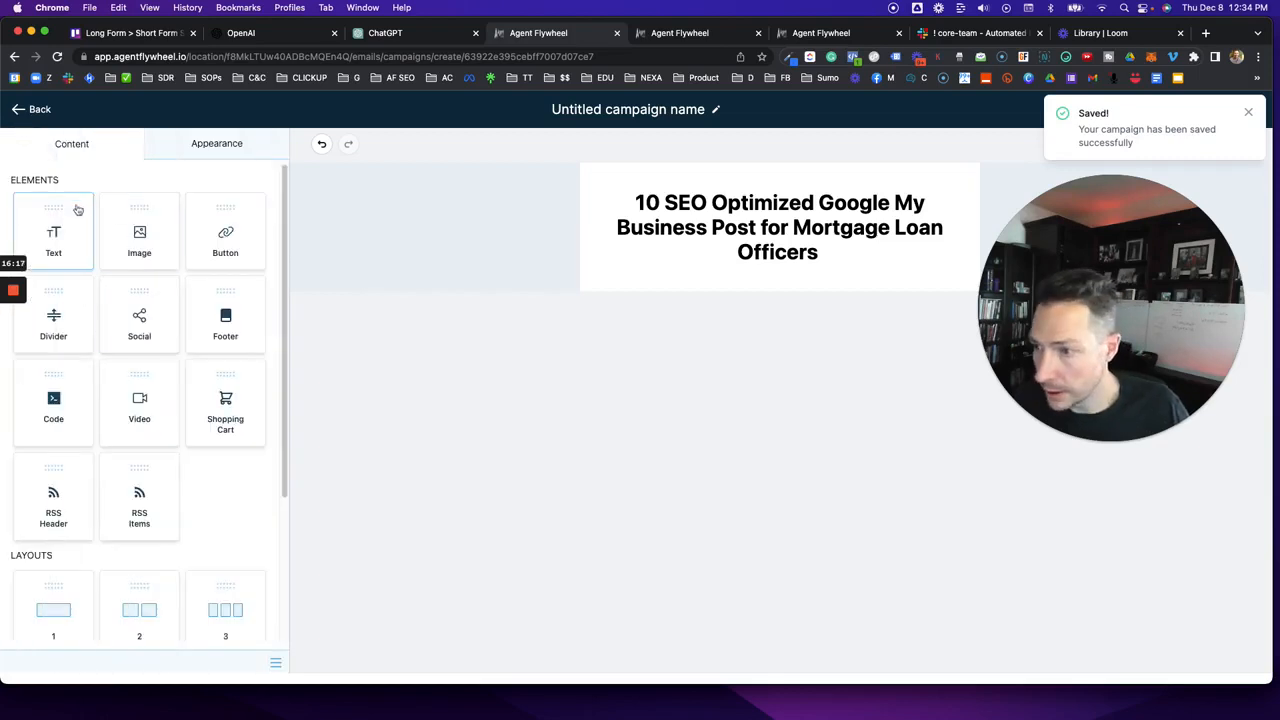
drag(362, 305, 774, 317)
click(746, 320)
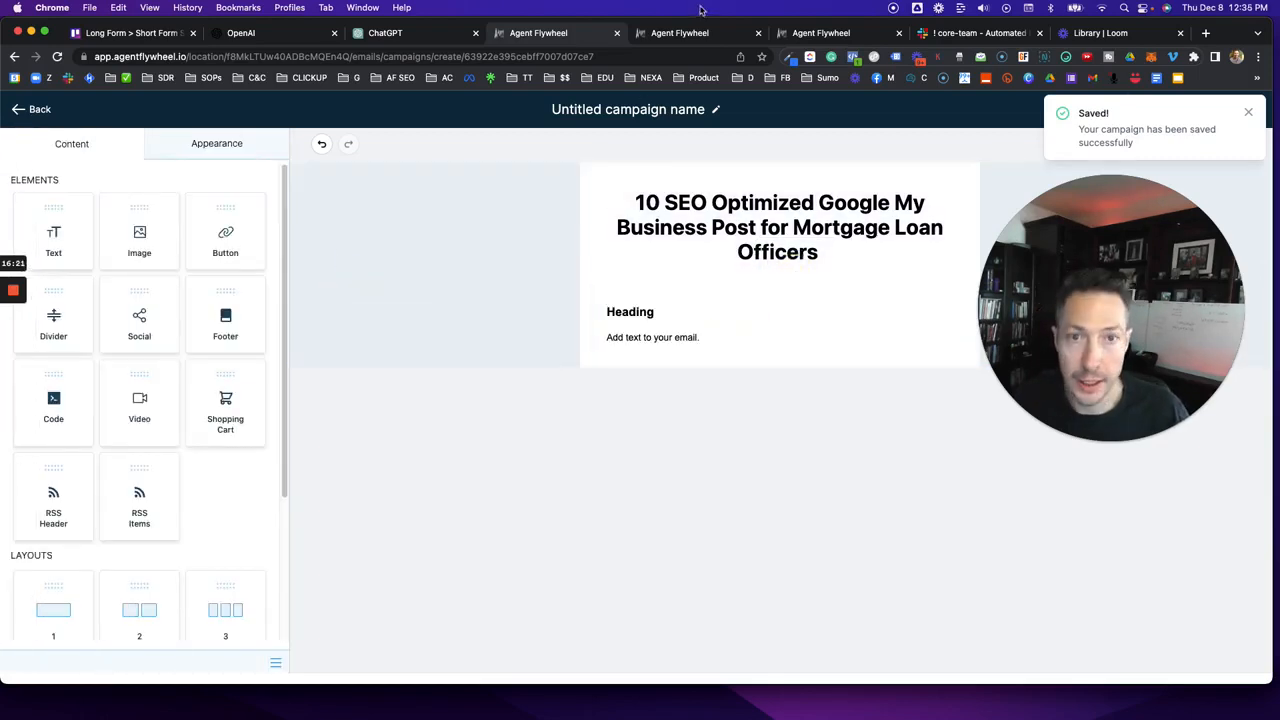
Copy the ten generated mortgage posts and the conversation below them from ChatGPT, and return to the email campaign.
click(387, 34)
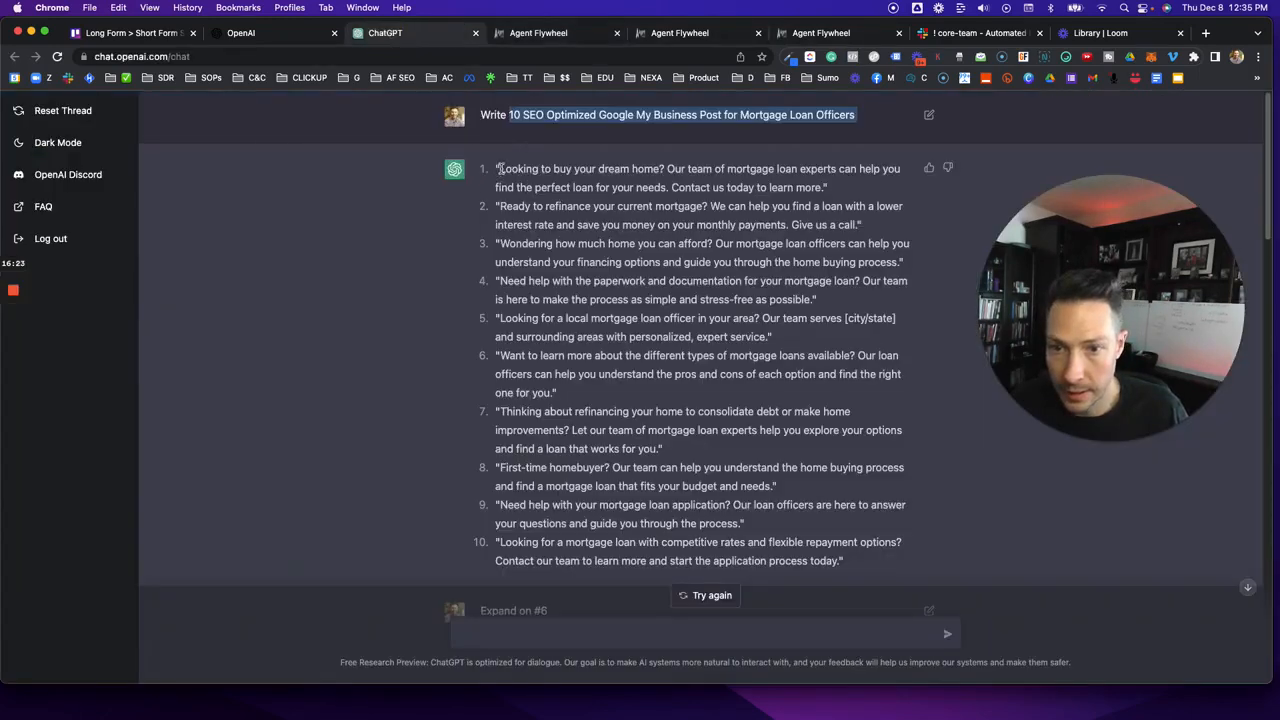
drag(478, 170, 857, 566)
right_click(638, 402)
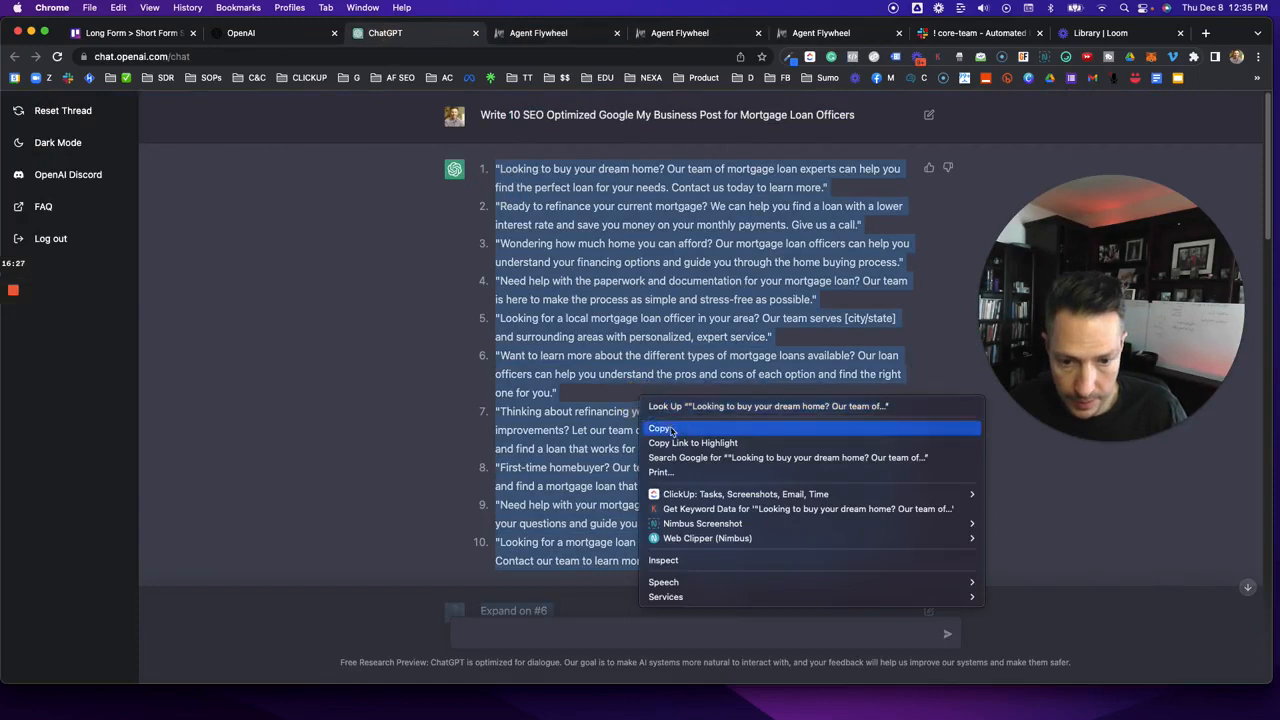
click(660, 429)
click(527, 33)
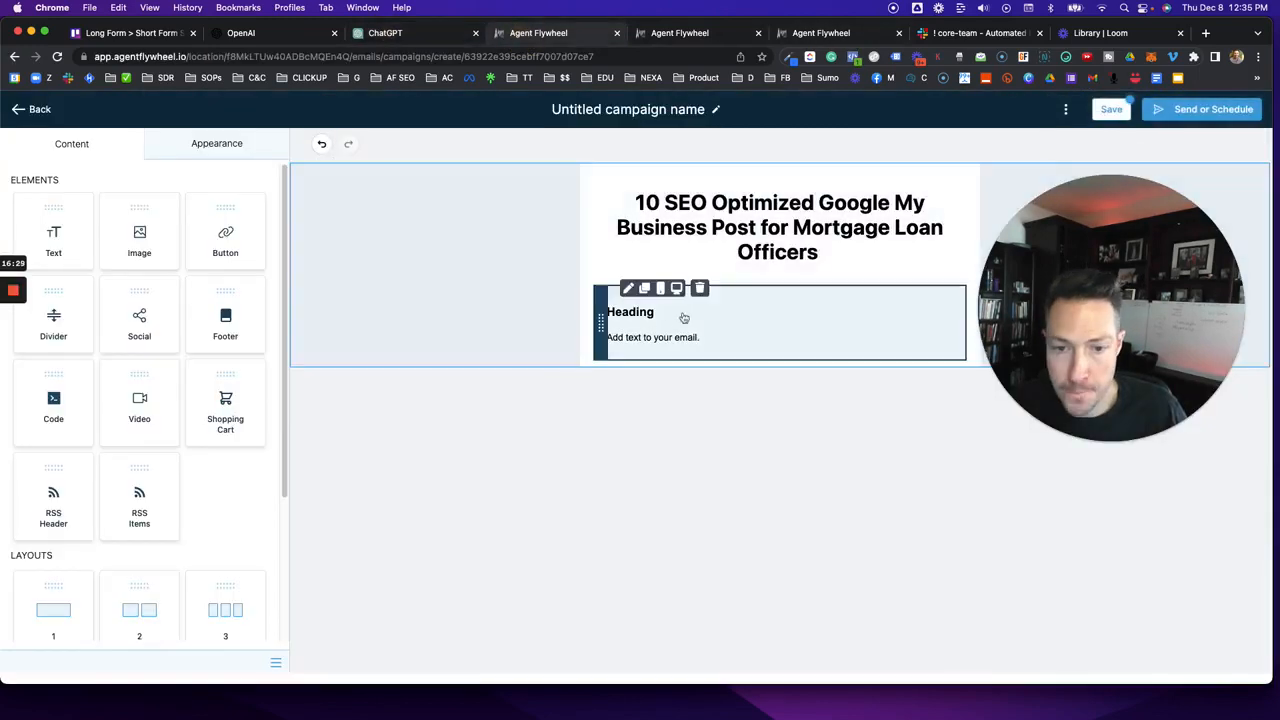
Format the "Heading" line of the new text element as a bulleted list item.
click(684, 316)
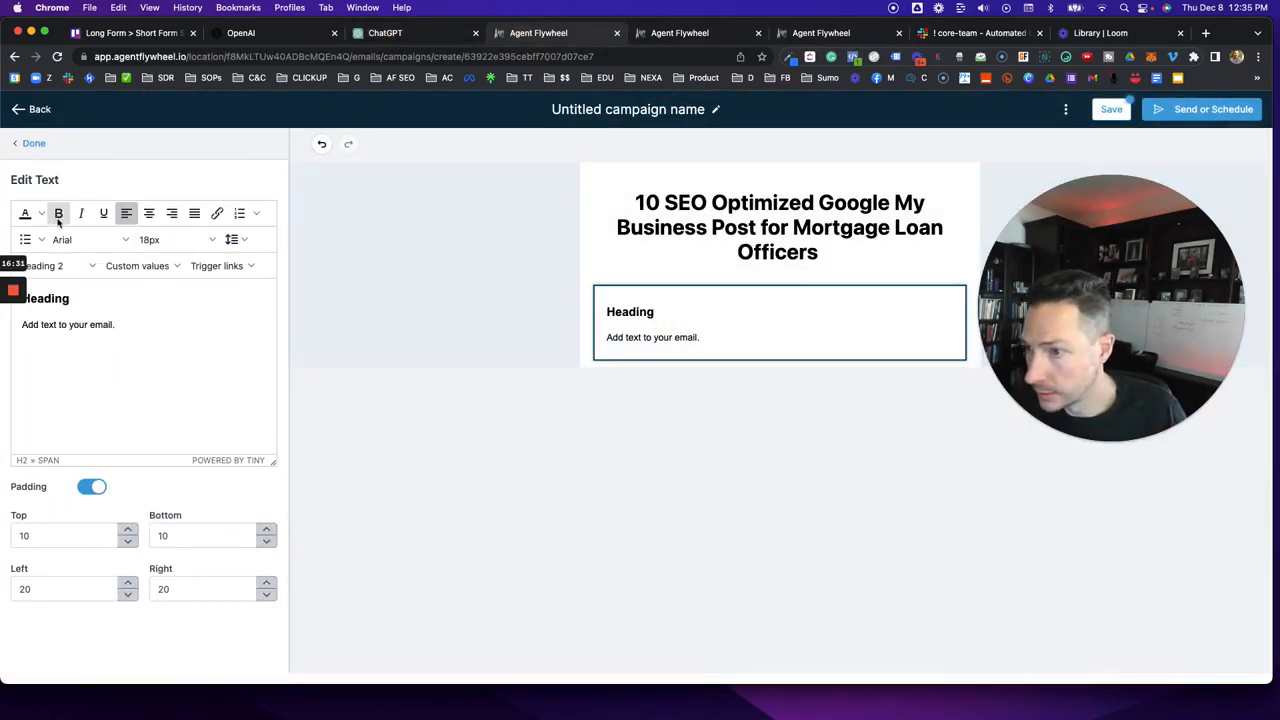
click(27, 240)
click(42, 240)
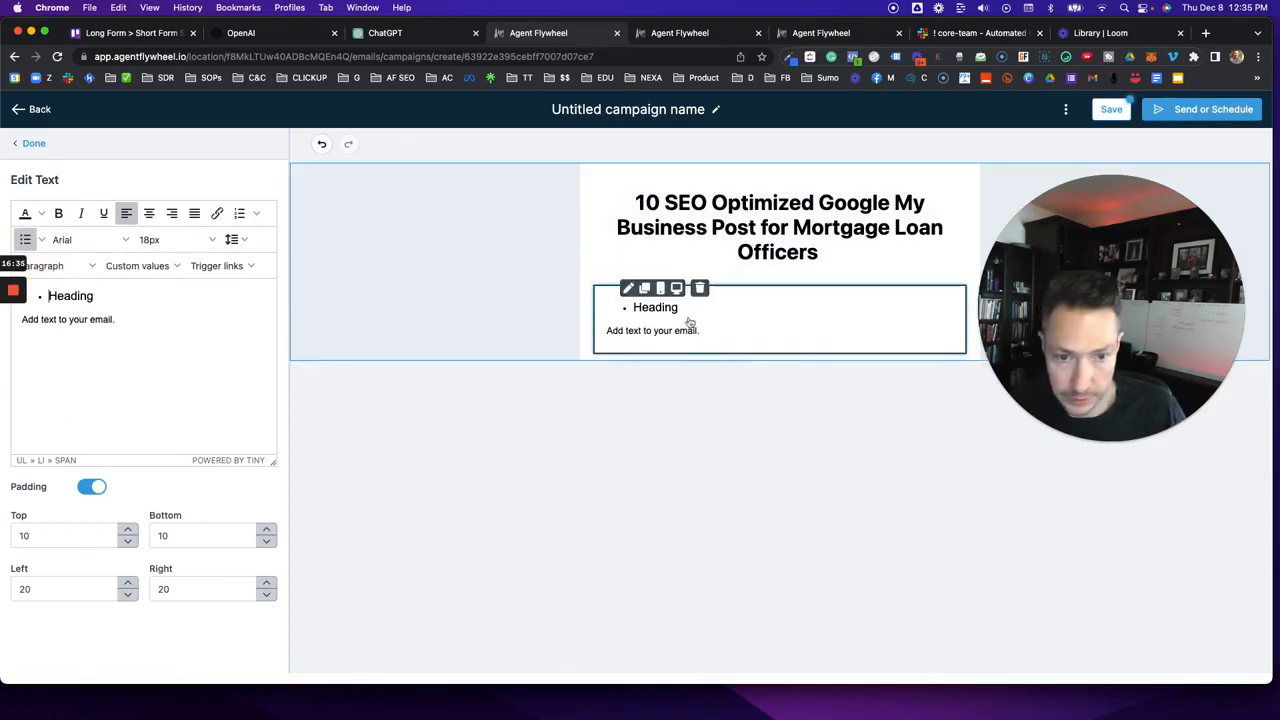
click(632, 308)
right_click(626, 306)
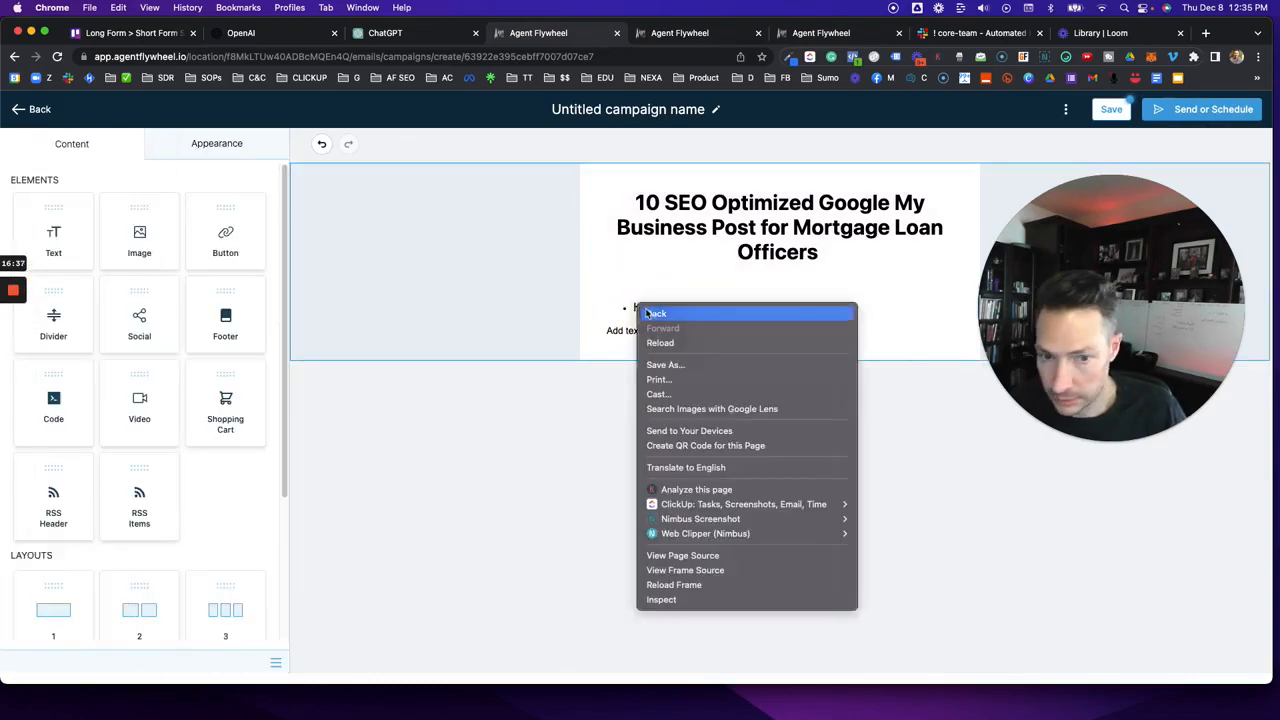
click(624, 332)
click(745, 334)
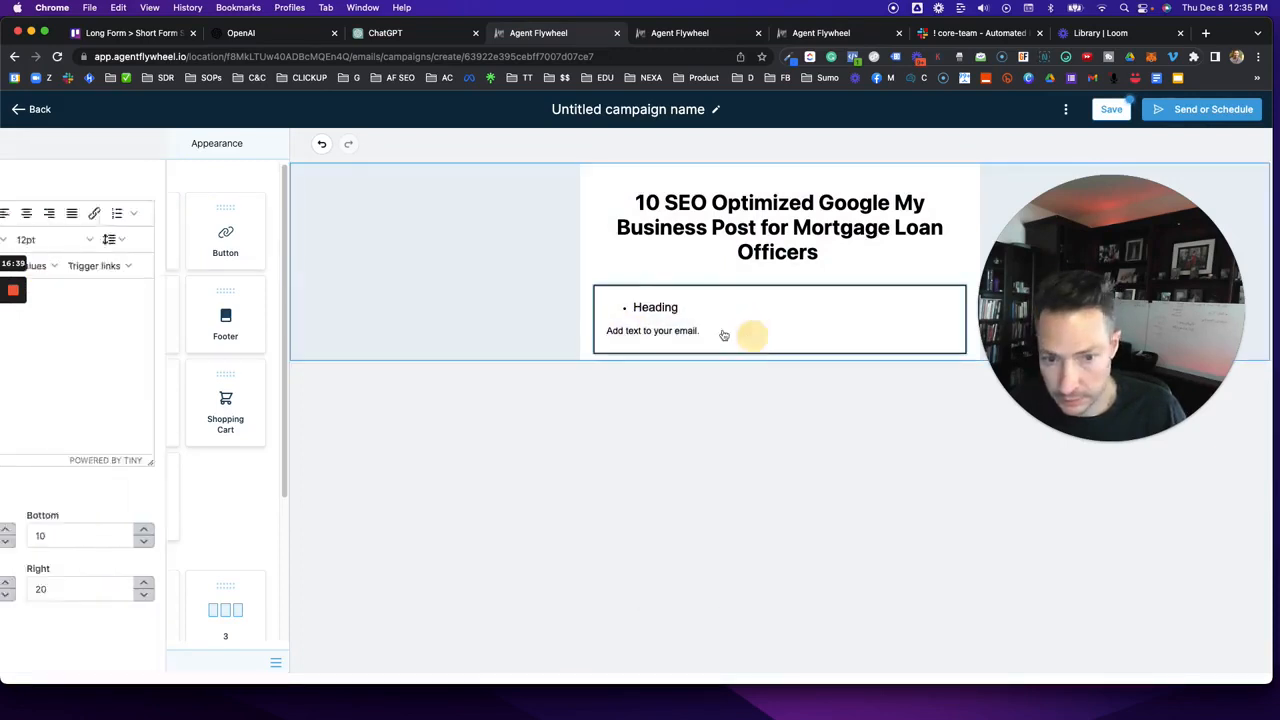
Replace the text element's placeholder content with the copied ChatGPT text and review it throughout the email.
drag(193, 321, 50, 292)
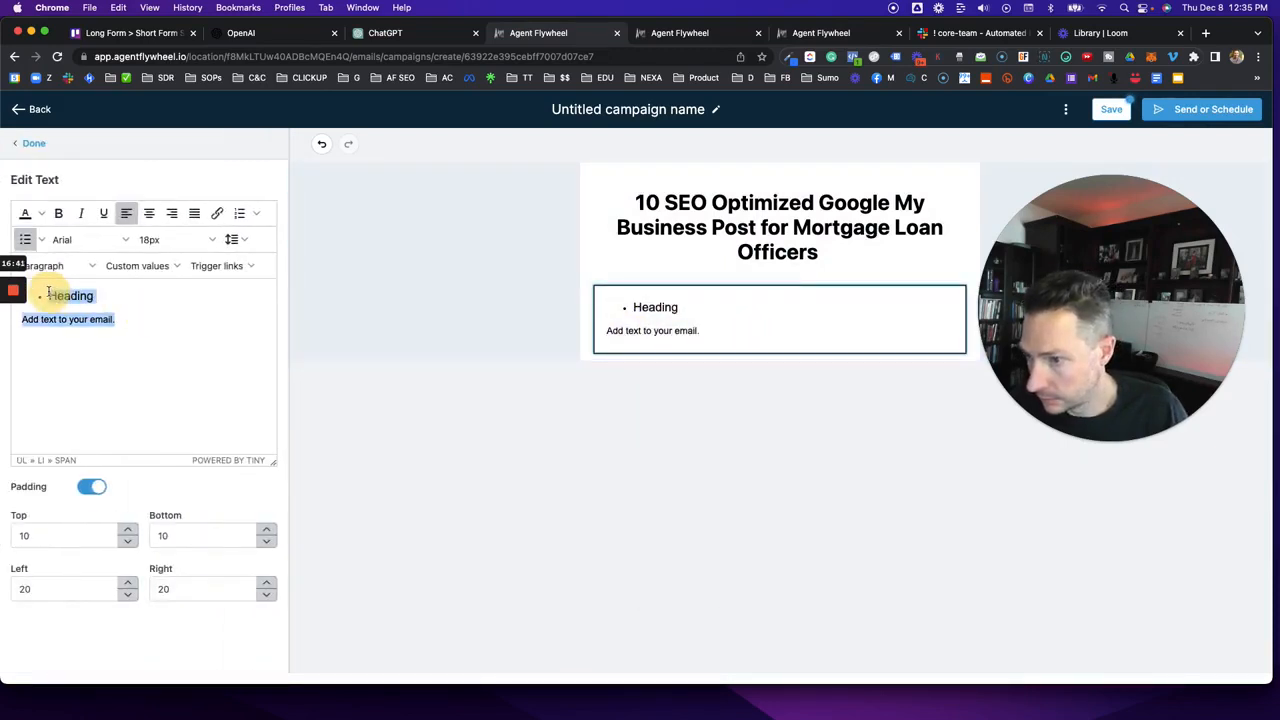
right_click(52, 296)
click(70, 409)
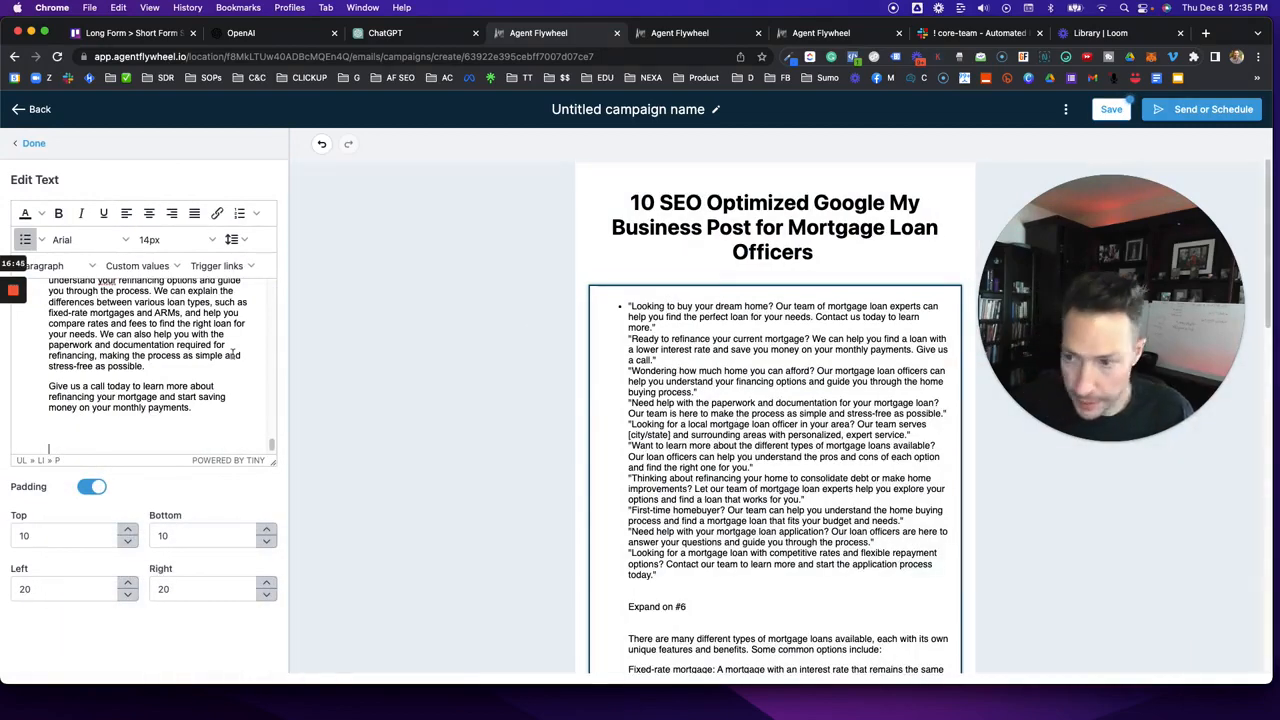
scroll(229, 355, up, 5)
scroll(128, 333, down, 10)
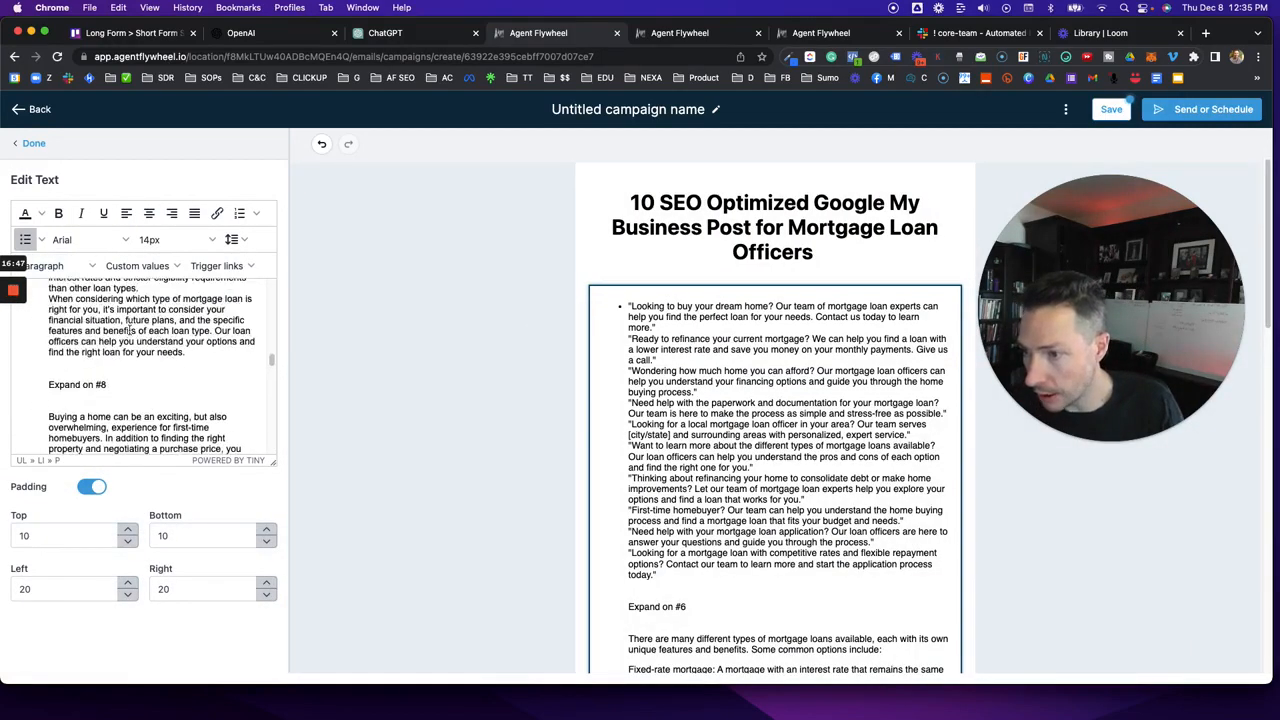
scroll(128, 333, up, 5)
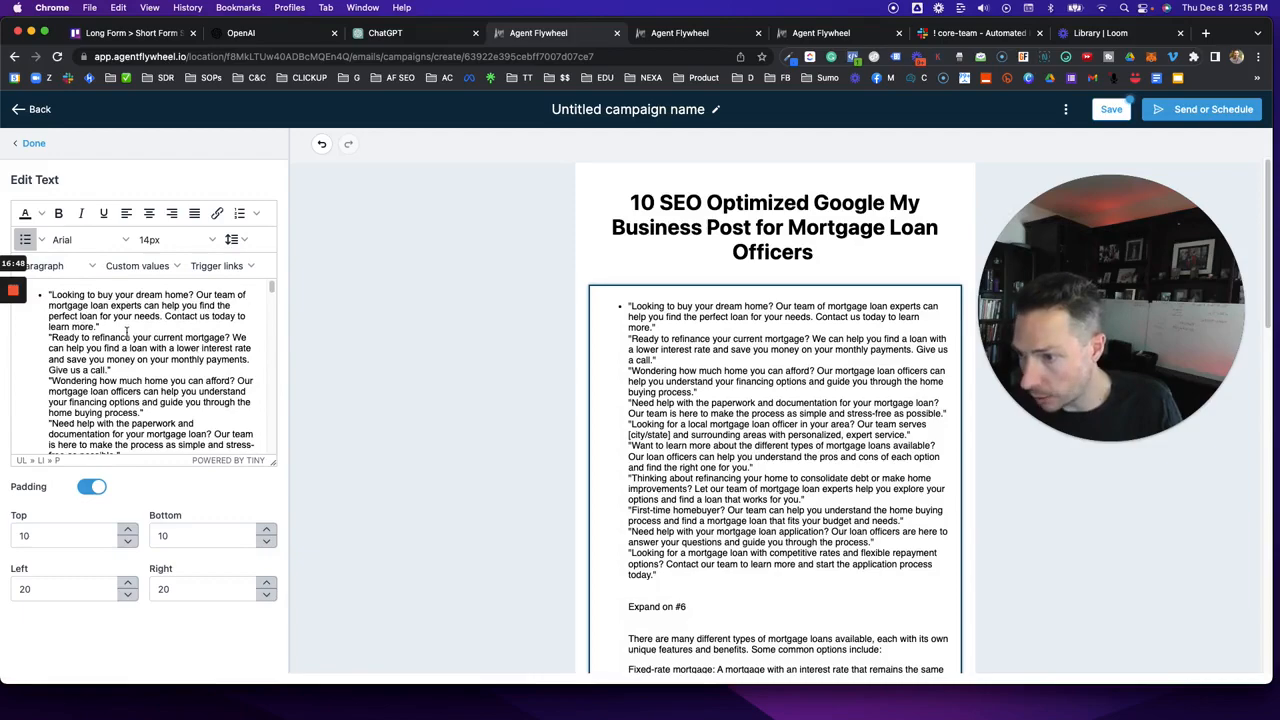
click(787, 452)
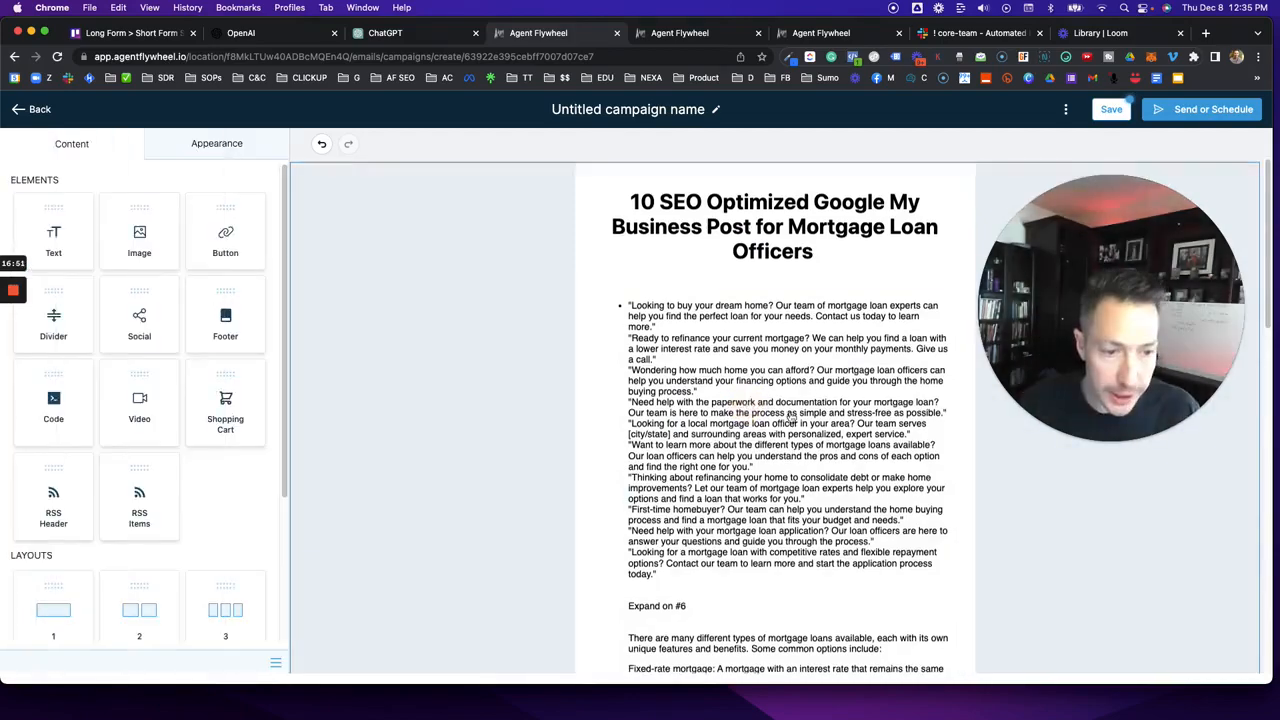
scroll(789, 430, down, 15)
scroll(787, 420, up, 15)
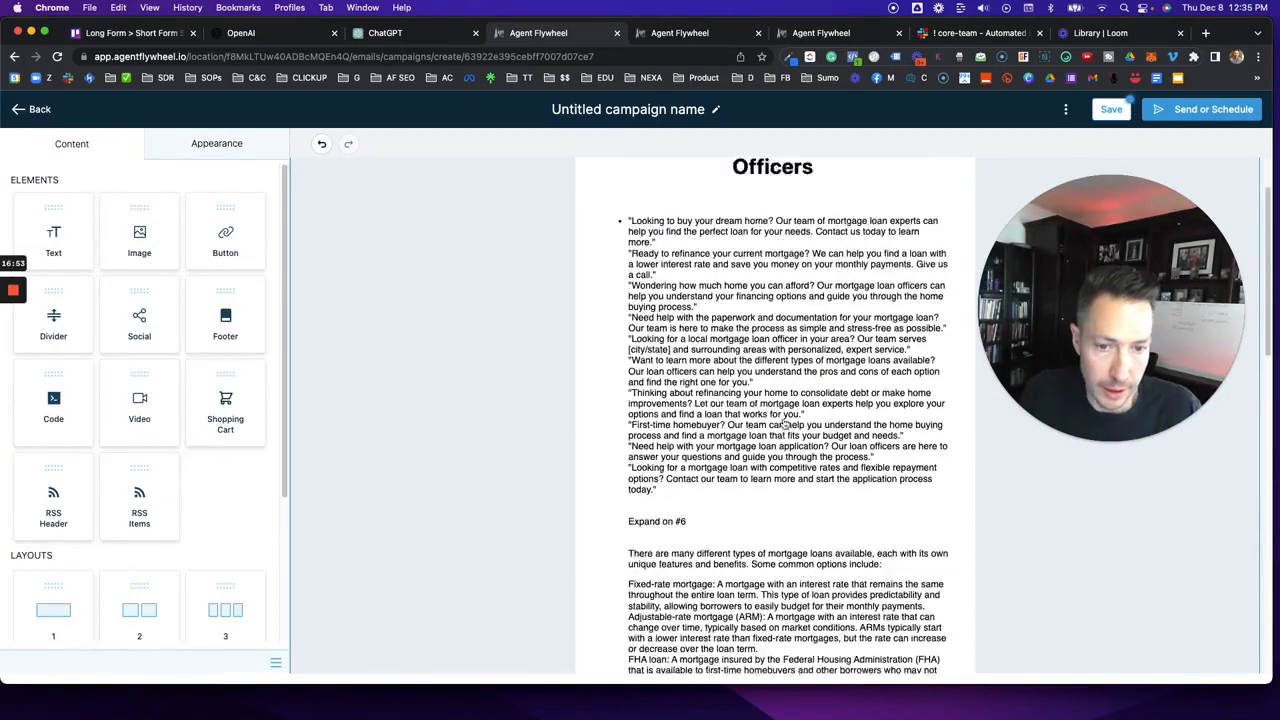
Continue to the campaign's Send or Schedule settings and expand the Email Subject and Recipient (To) sections.
click(1198, 109)
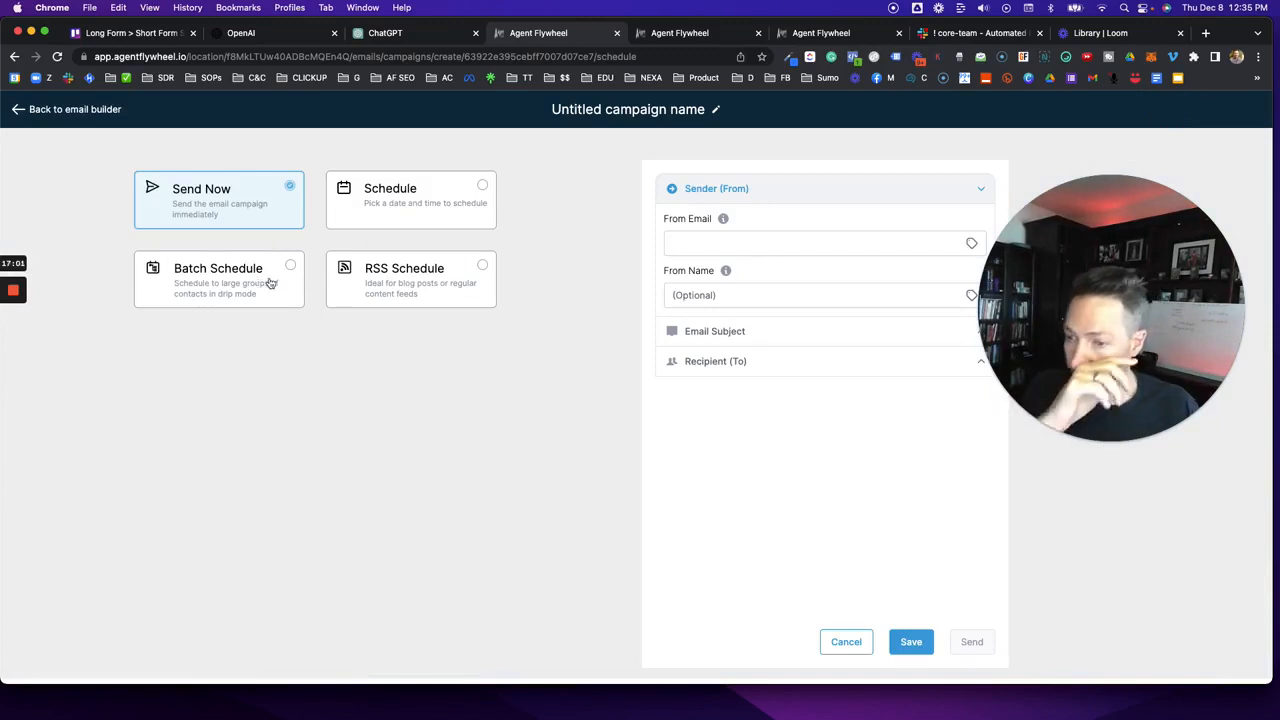
click(722, 338)
click(707, 474)
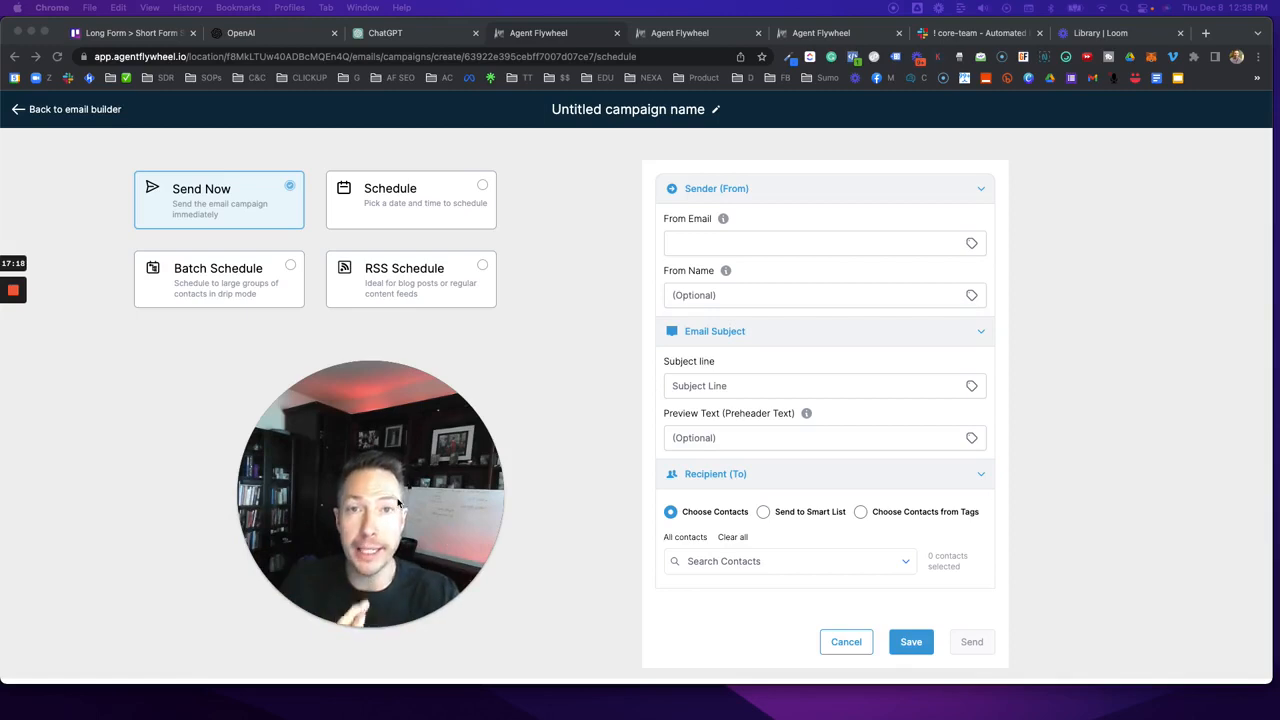
drag(398, 503, 399, 465)
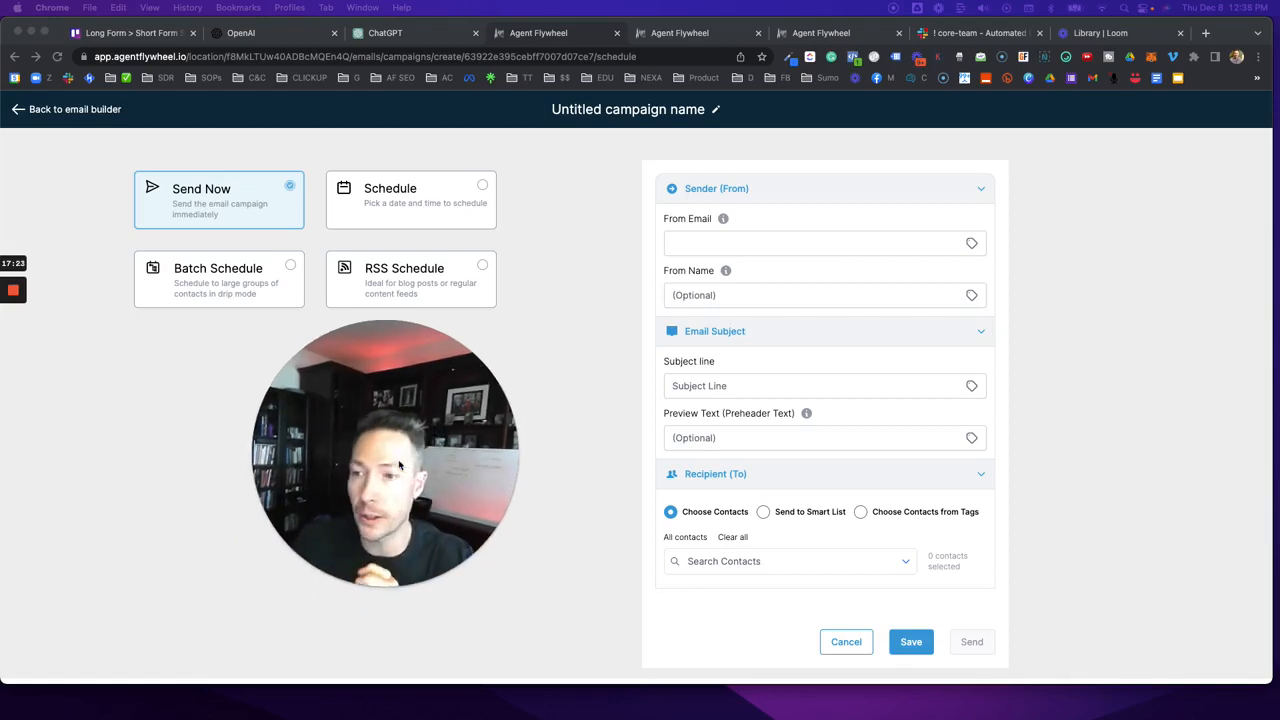